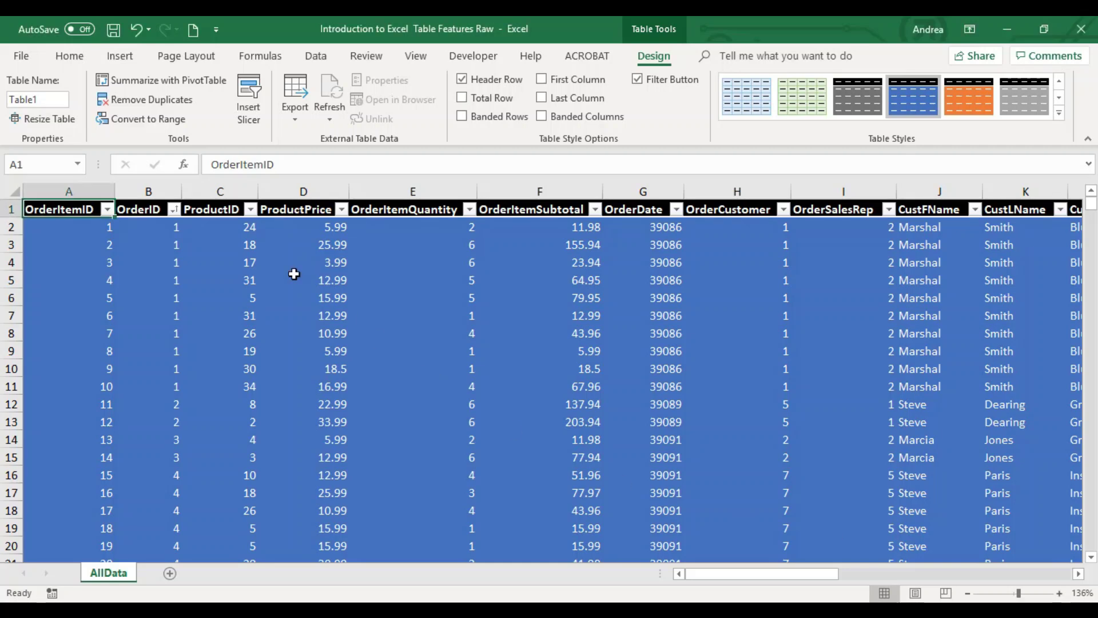
# - Move forward and back through the table's cells, ending at cell A1
pyautogui.press('Return')
pyautogui.press('Tab')
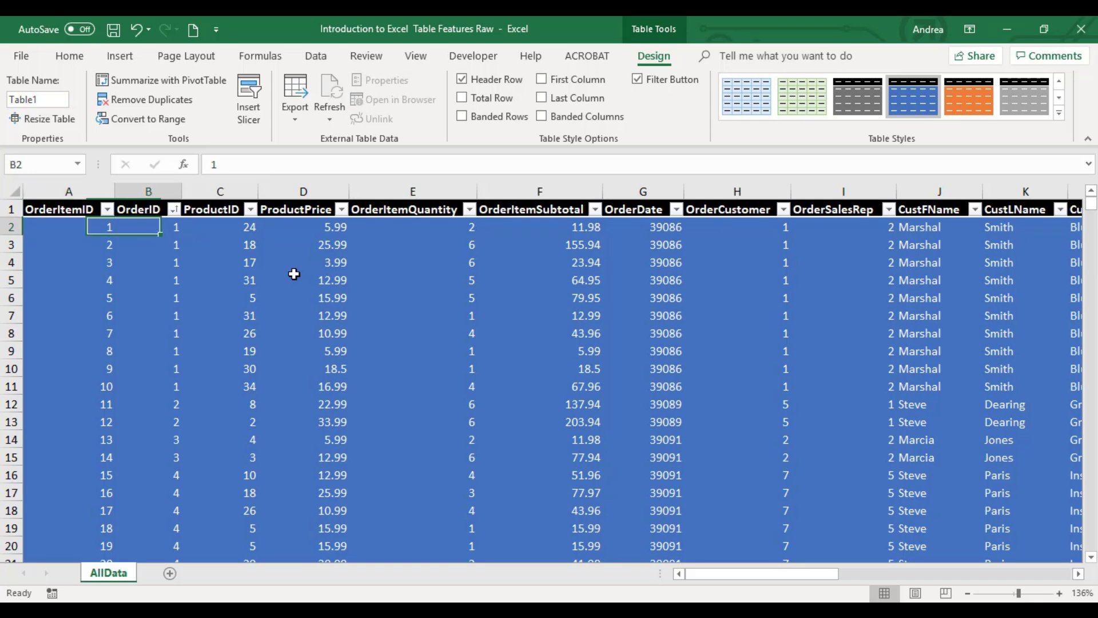
pyautogui.press('Tab')
pyautogui.press('Return')
pyautogui.press('Tab')
pyautogui.press('Tab')
pyautogui.press('Tab')
pyautogui.hotkey('shift', 'Return')
pyautogui.hotkey('shift', 'Return')
pyautogui.hotkey('shift', 'Tab')
pyautogui.hotkey('shift', 'Tab')
pyautogui.hotkey('shift', 'Tab')
pyautogui.hotkey('shift', 'Tab')
pyautogui.hotkey('shift', 'Tab')
pyautogui.press('Return')
pyautogui.press('Return')
pyautogui.press('Return')
pyautogui.hotkey('shift', 'Return')
pyautogui.hotkey('shift', 'Return')
pyautogui.hotkey('shift', 'Return')
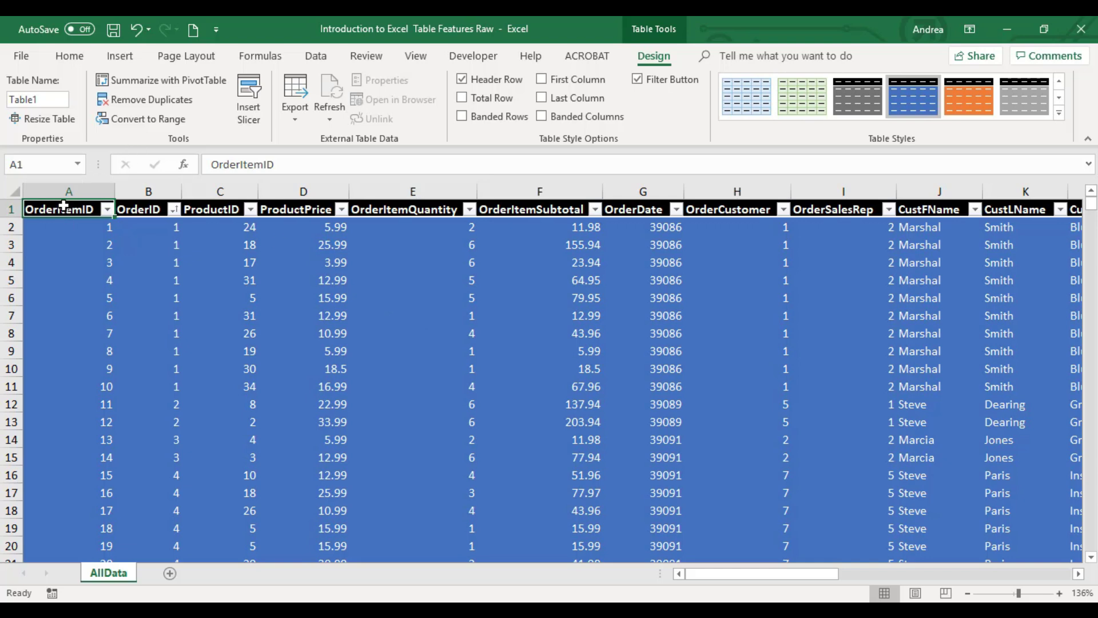
# - Copy A1:D15 into a new Sheet4 as values only
pyautogui.moveTo(64, 206); pyautogui.dragTo(294, 452)
pyautogui.hotkey('ctrl', 'c')
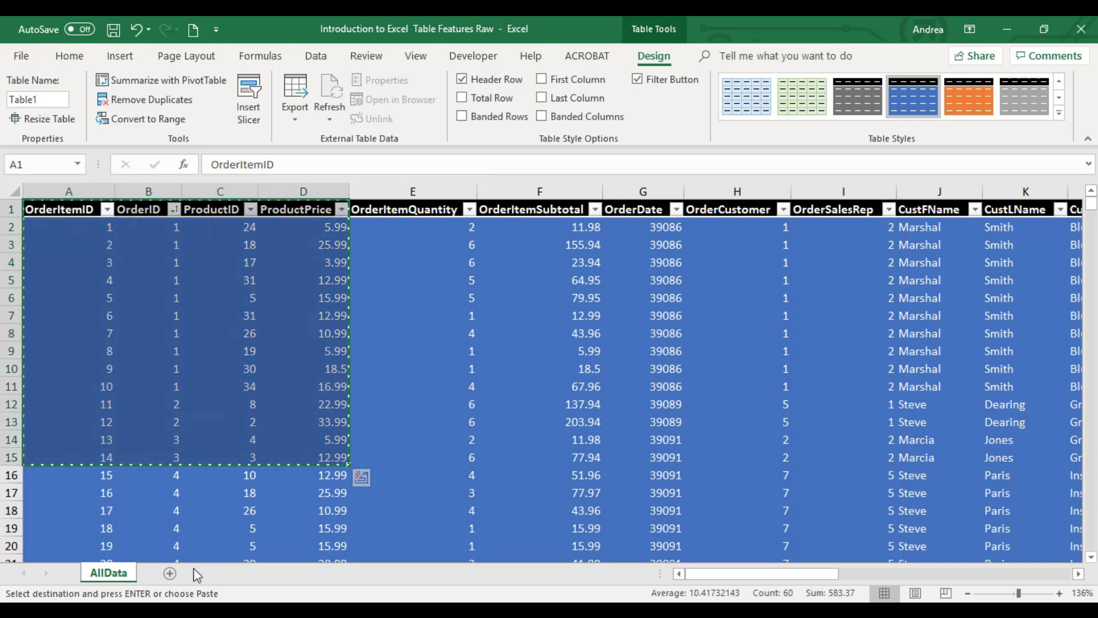
pyautogui.click(169, 573)
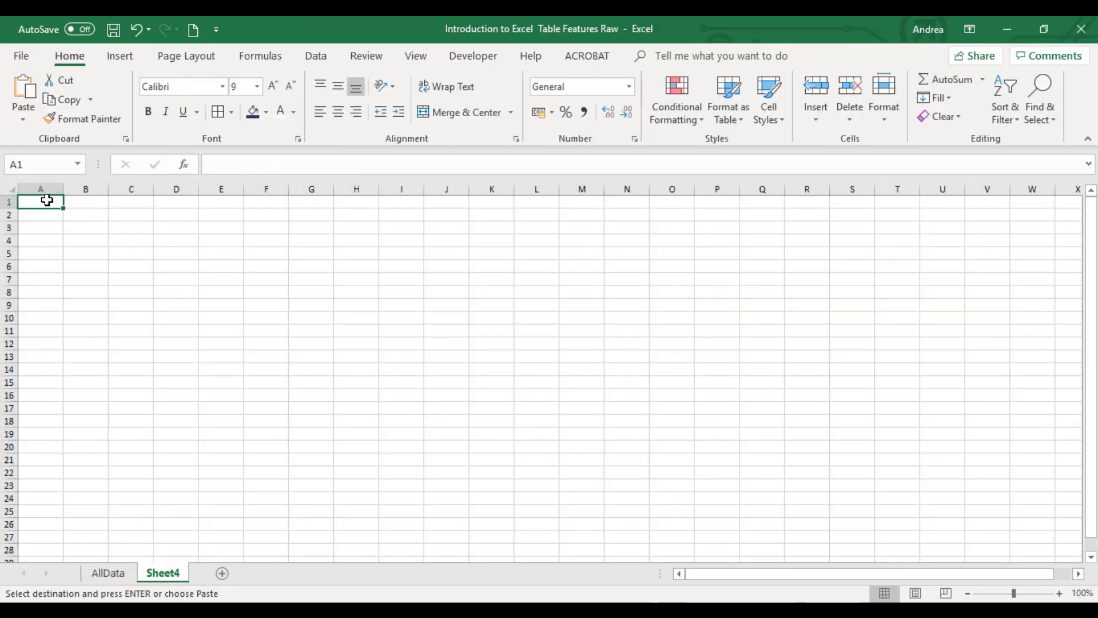
pyautogui.rightClick(47, 200)
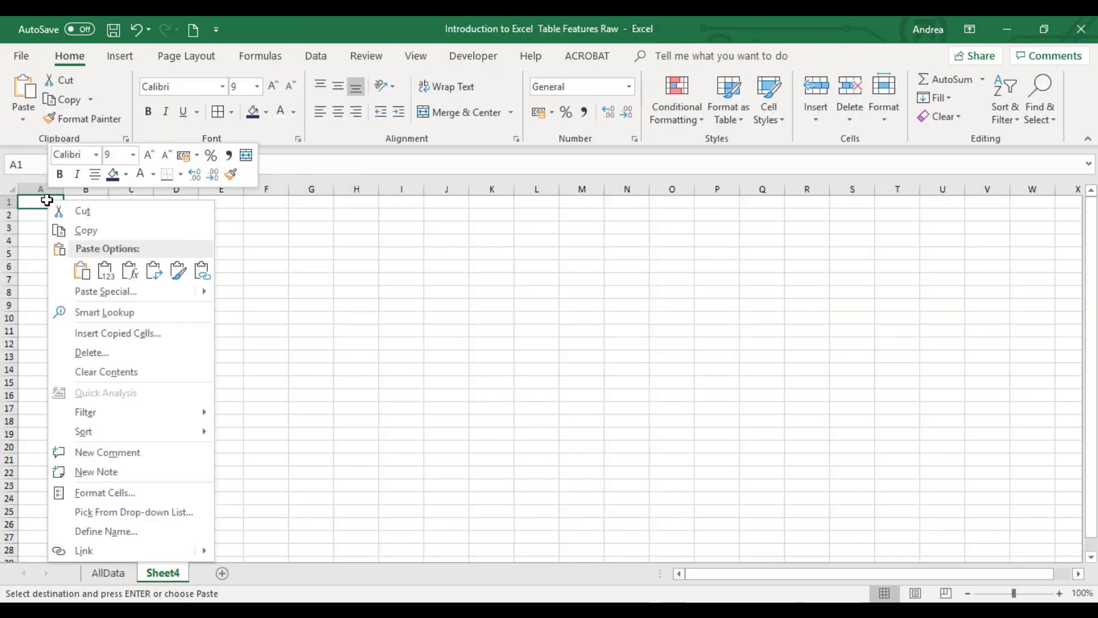
pyautogui.click(102, 291)
pyautogui.click(26, 225)
pyautogui.press('Return')
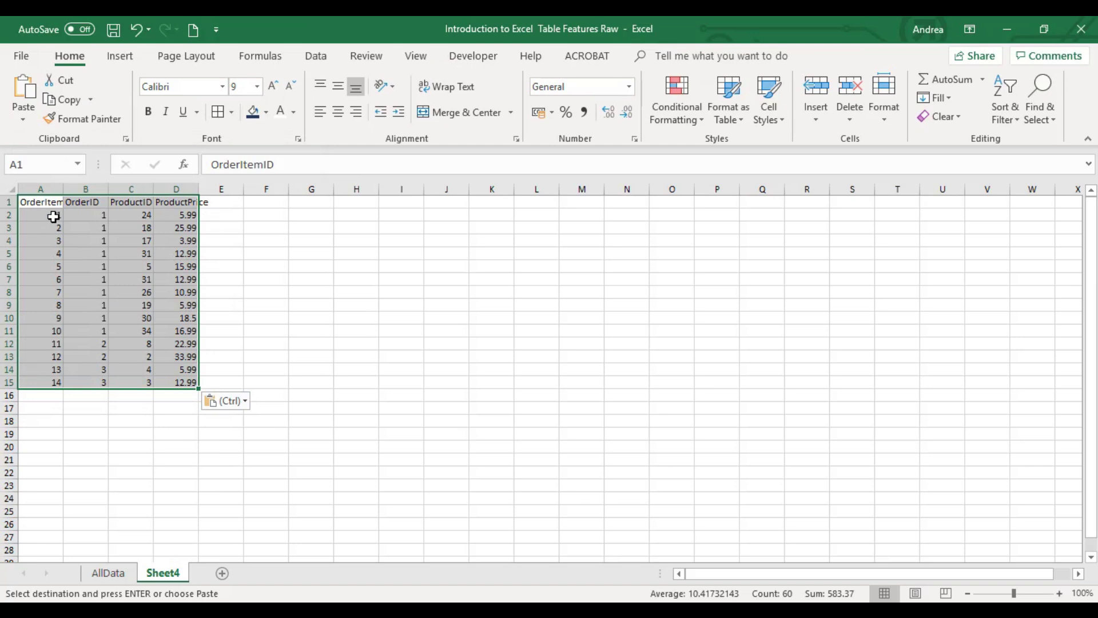
# - Widen columns A to D equally on Sheet4
pyautogui.moveTo(41, 189); pyautogui.dragTo(229, 193)
pyautogui.click(184, 189)
pyautogui.click(192, 245)
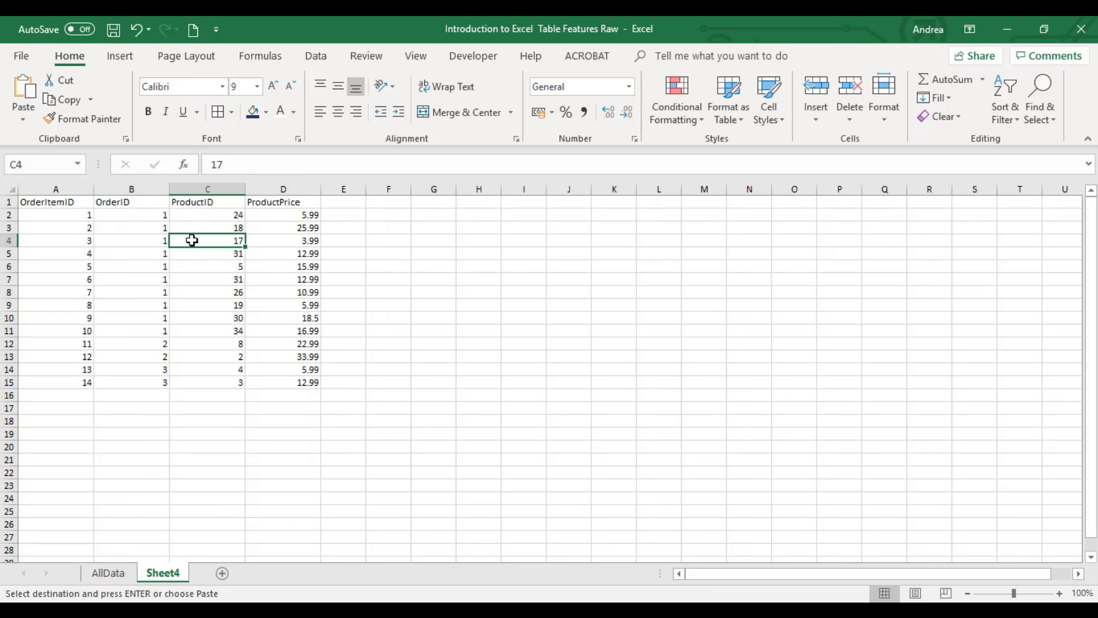
pyautogui.click(143, 255)
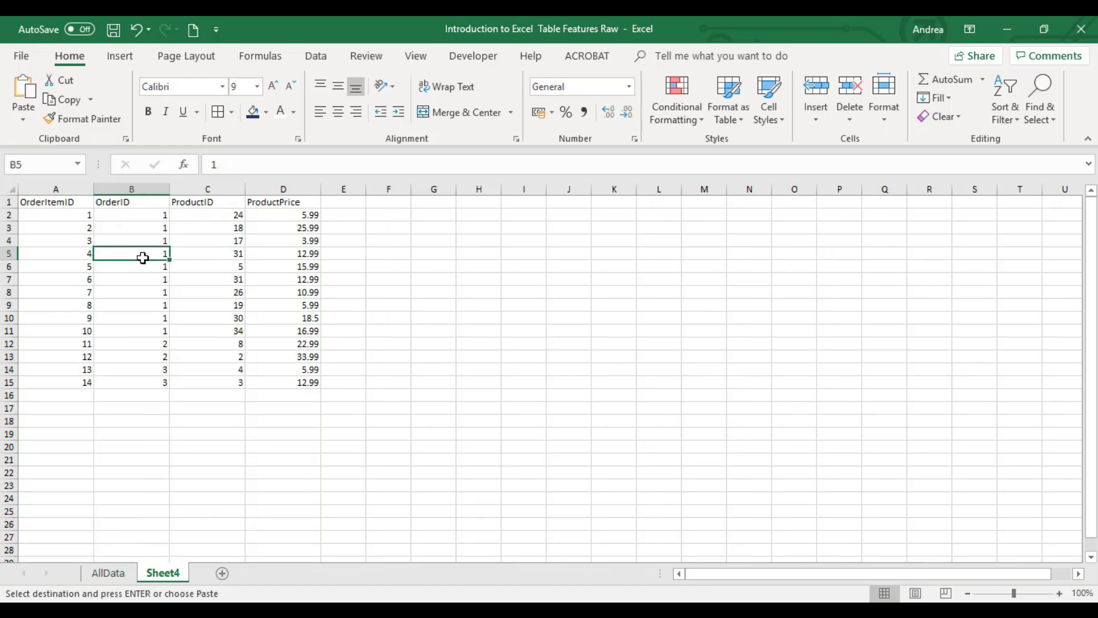
pyautogui.click(259, 342)
pyautogui.click(202, 257)
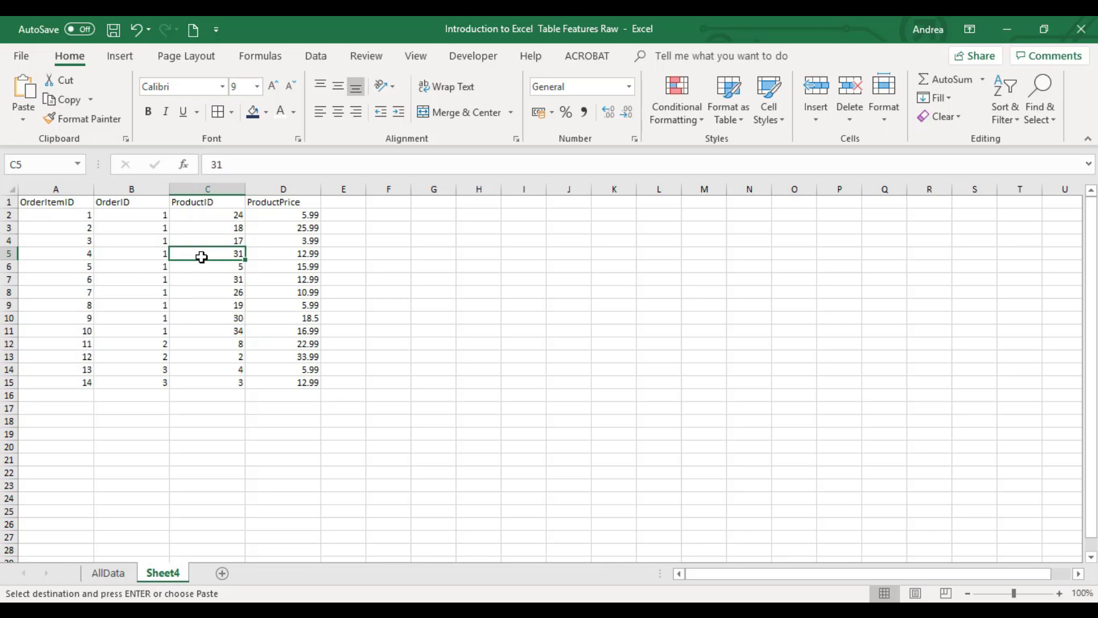
pyautogui.rightClick(200, 255)
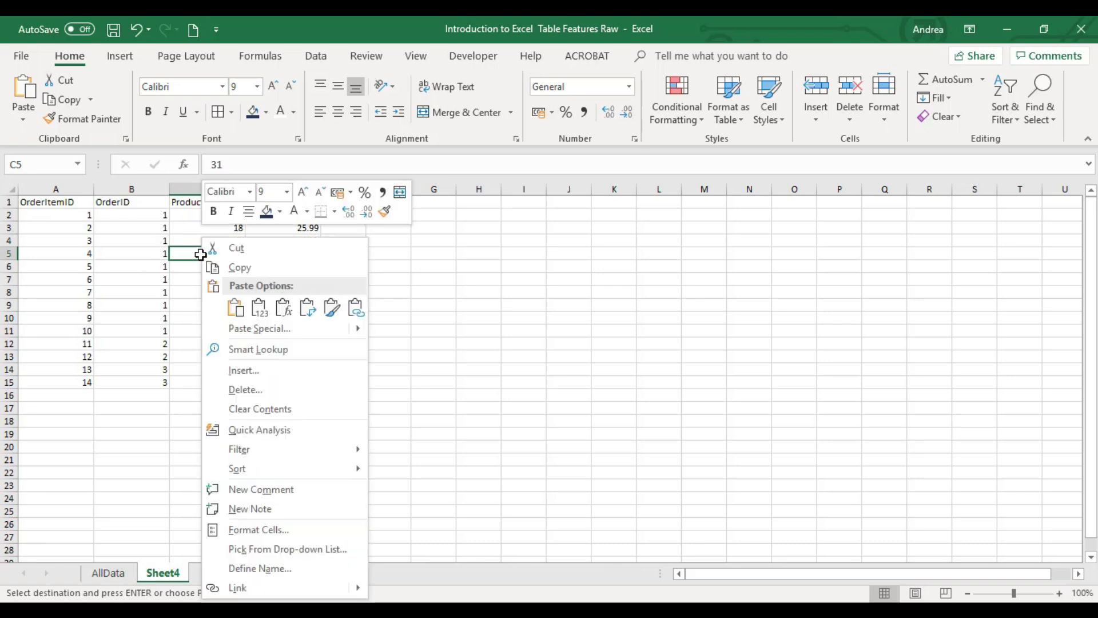
pyautogui.click(245, 375)
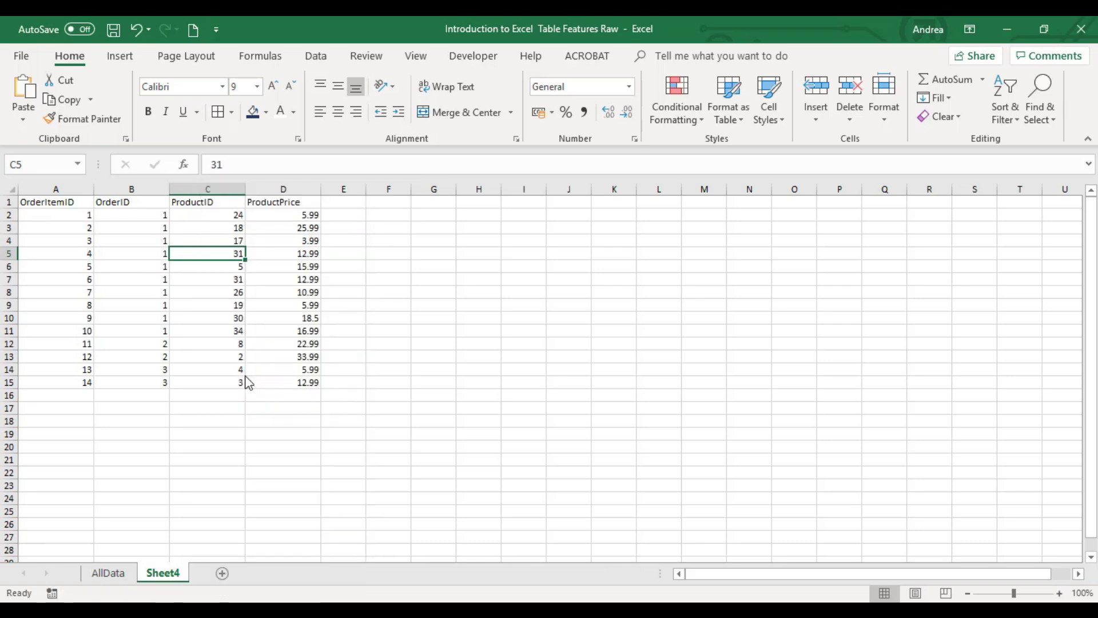
pyautogui.moveTo(221, 304); pyautogui.dragTo(378, 231)
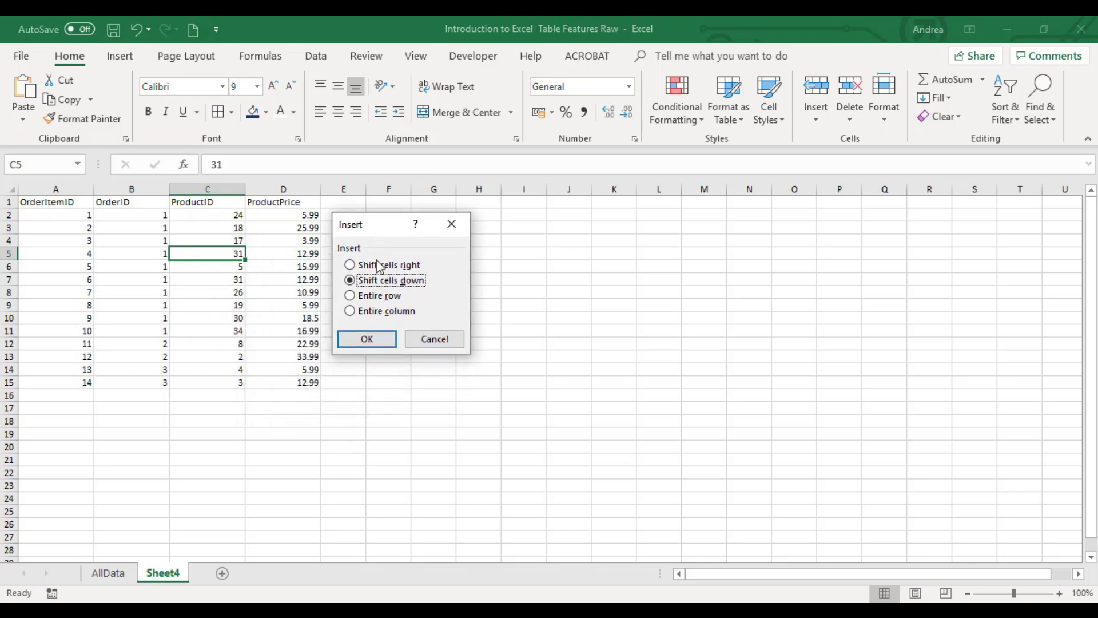
pyautogui.click(377, 299)
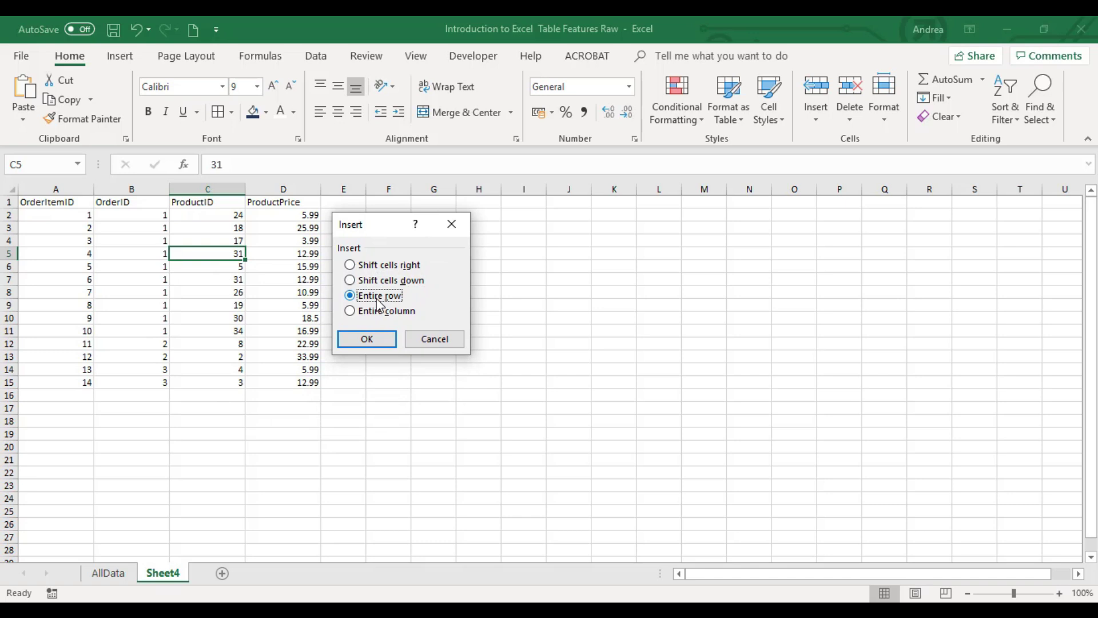
pyautogui.click(377, 338)
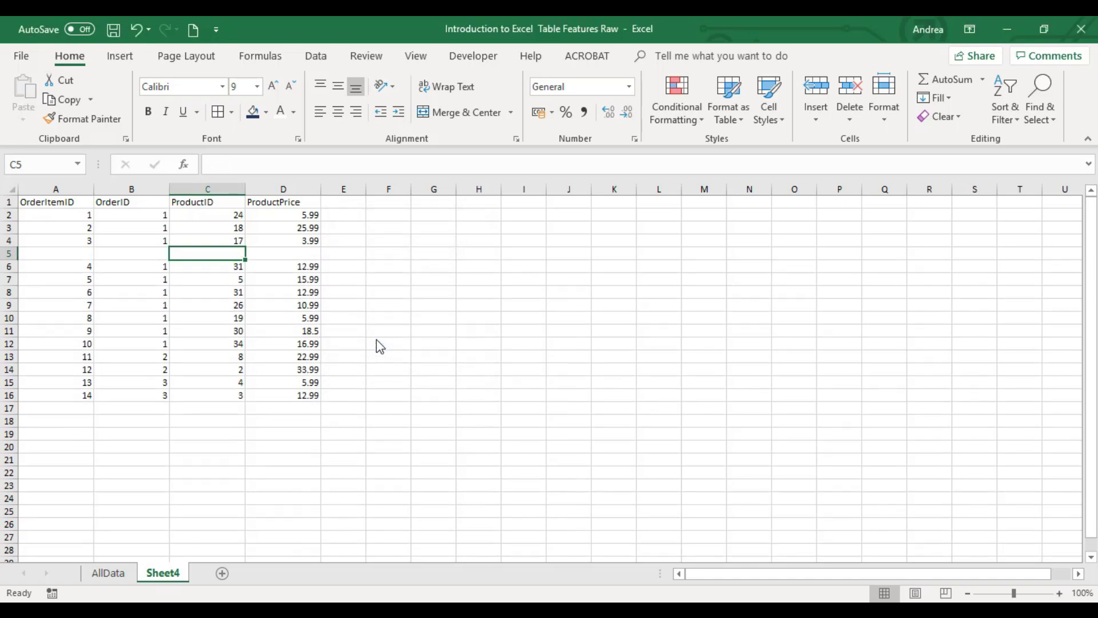
pyautogui.hotkey('ctrl', 'z')
pyautogui.hotkey('ctrl', 'c')
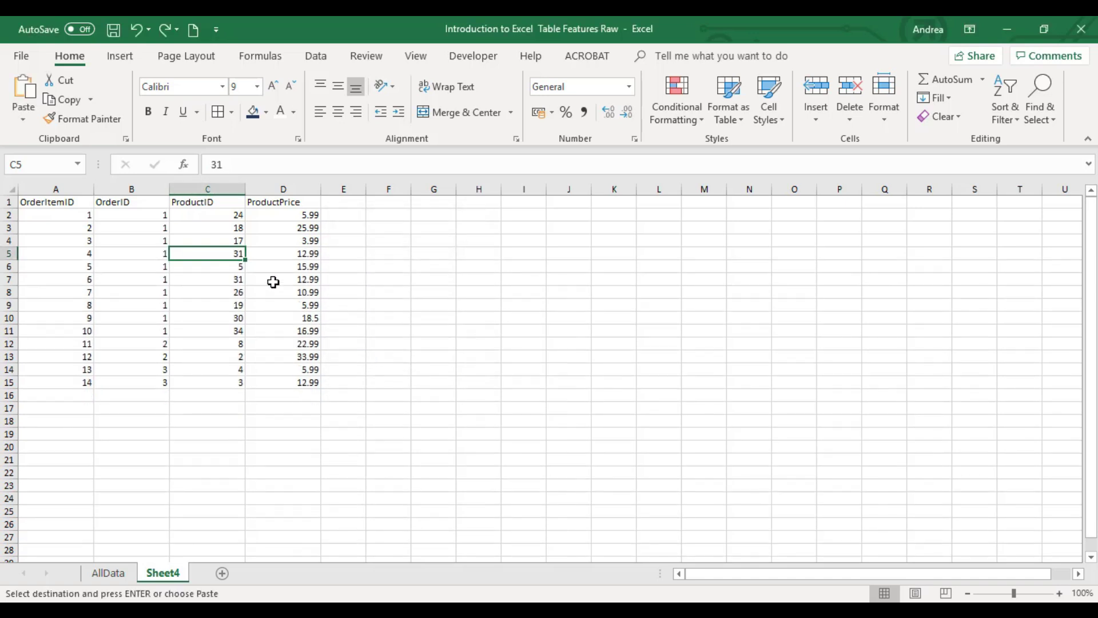
pyautogui.click(204, 278)
pyautogui.rightClick(204, 278)
pyautogui.click(246, 370)
pyautogui.click(245, 387)
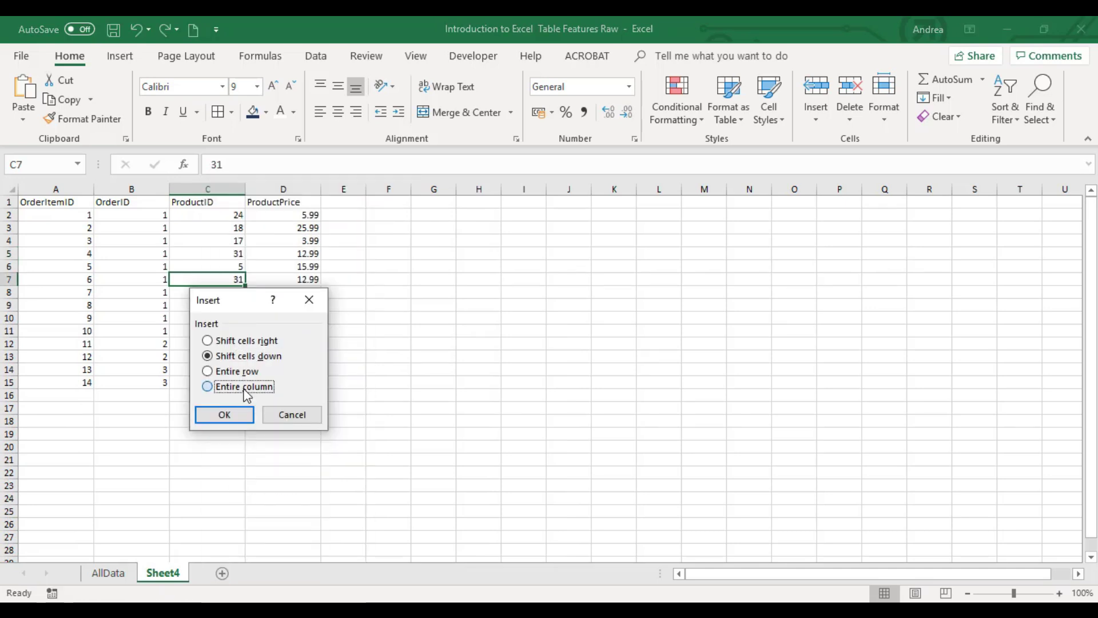
pyautogui.click(246, 420)
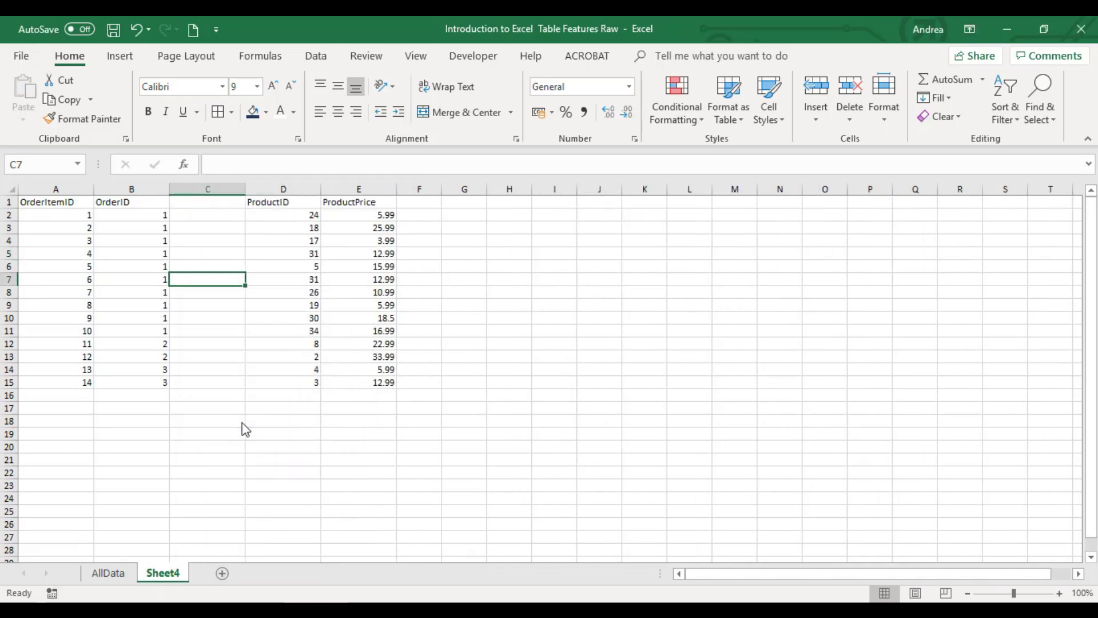
# - Undo the inserted column, then insert a blank cell at C5, shifting cells right
pyautogui.hotkey('ctrl', 'z')
pyautogui.rightClick(203, 248)
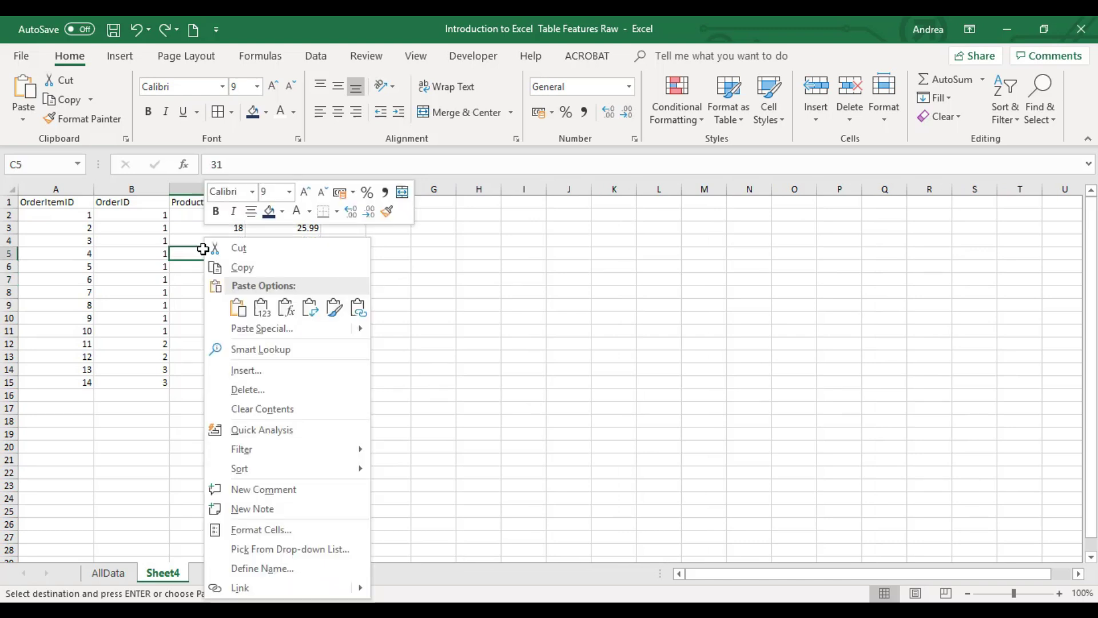
pyautogui.click(246, 372)
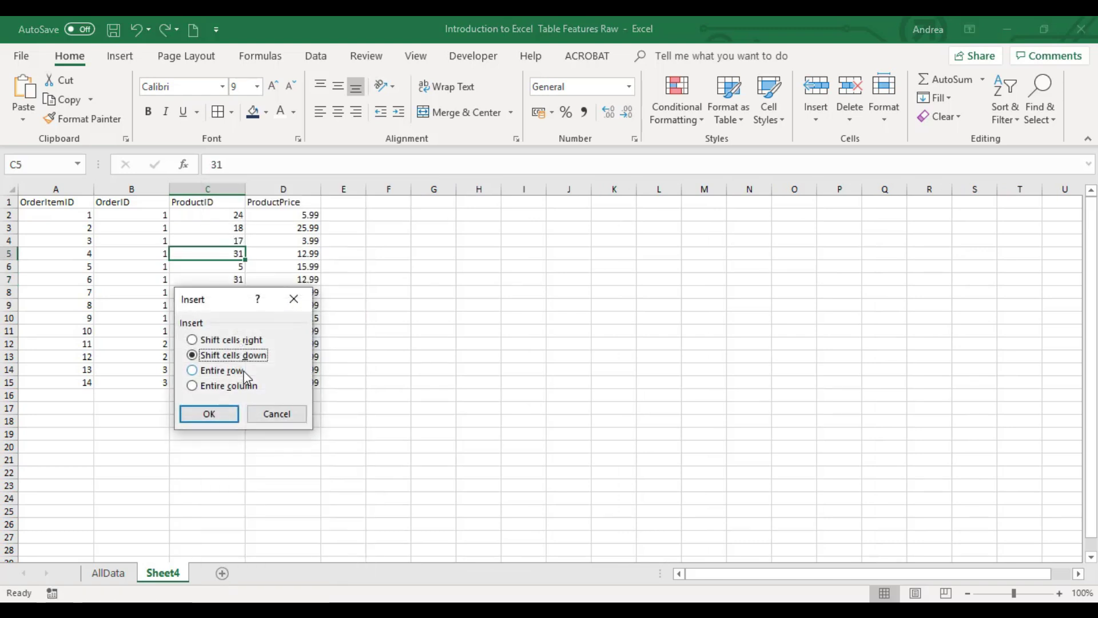
pyautogui.click(223, 342)
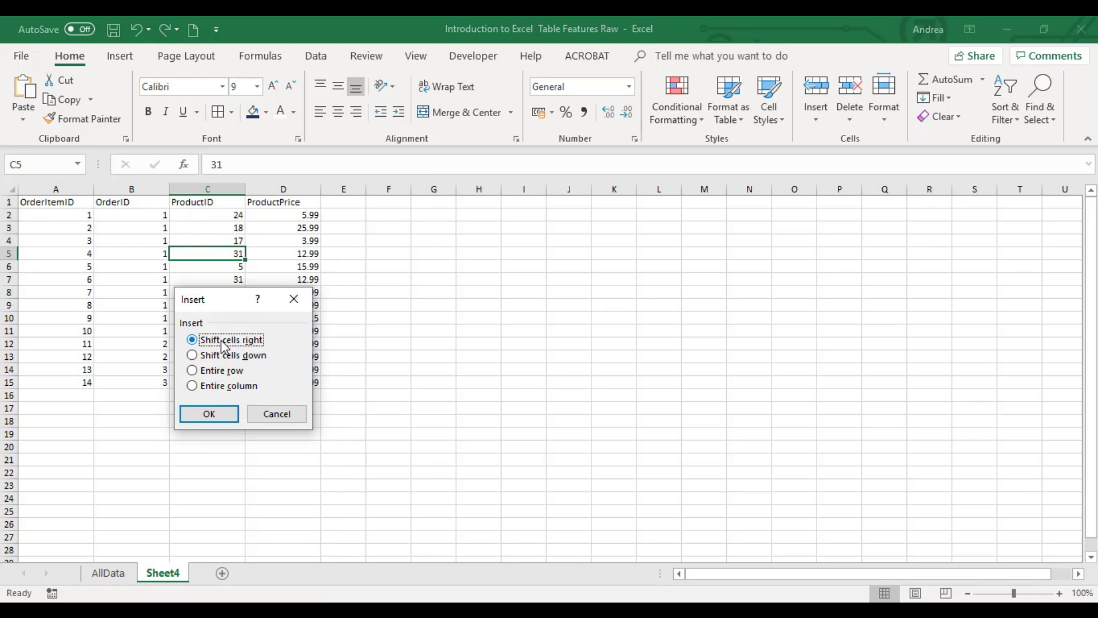
pyautogui.click(221, 413)
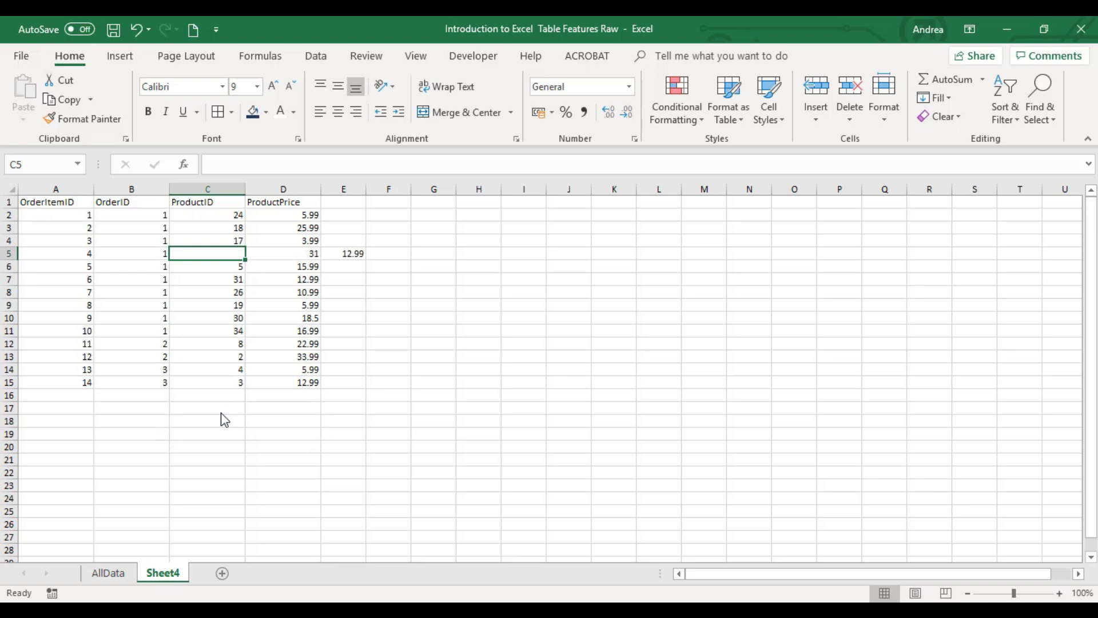
# - Select the shifted values in D5:E5 and the now-empty C5 to inspect row 5
pyautogui.click(230, 280)
pyautogui.moveTo(269, 254); pyautogui.dragTo(353, 255)
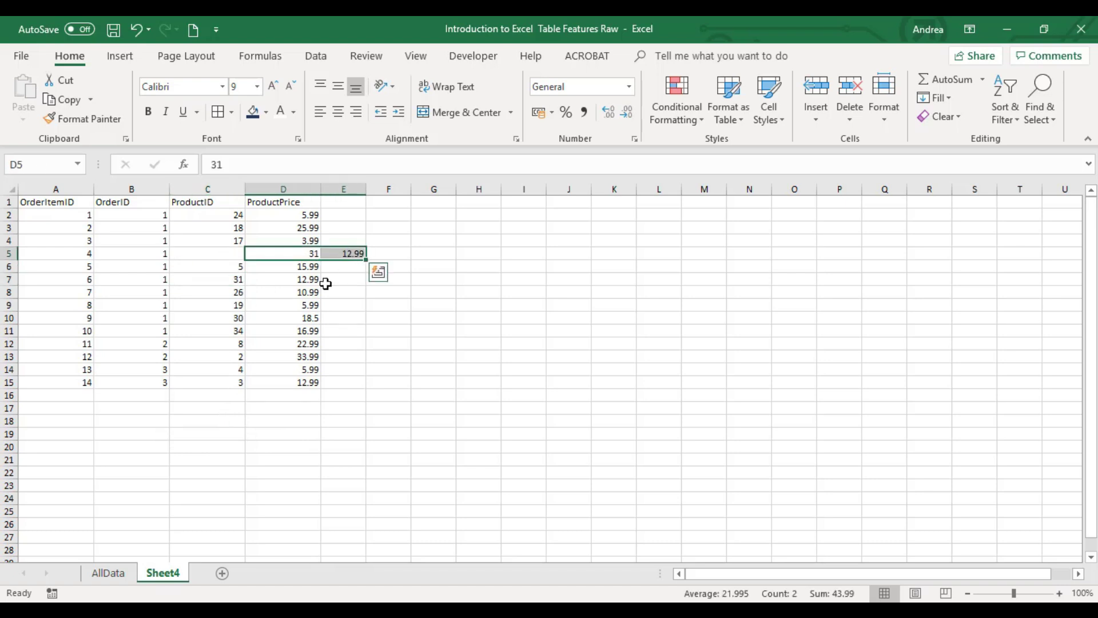
pyautogui.click(226, 254)
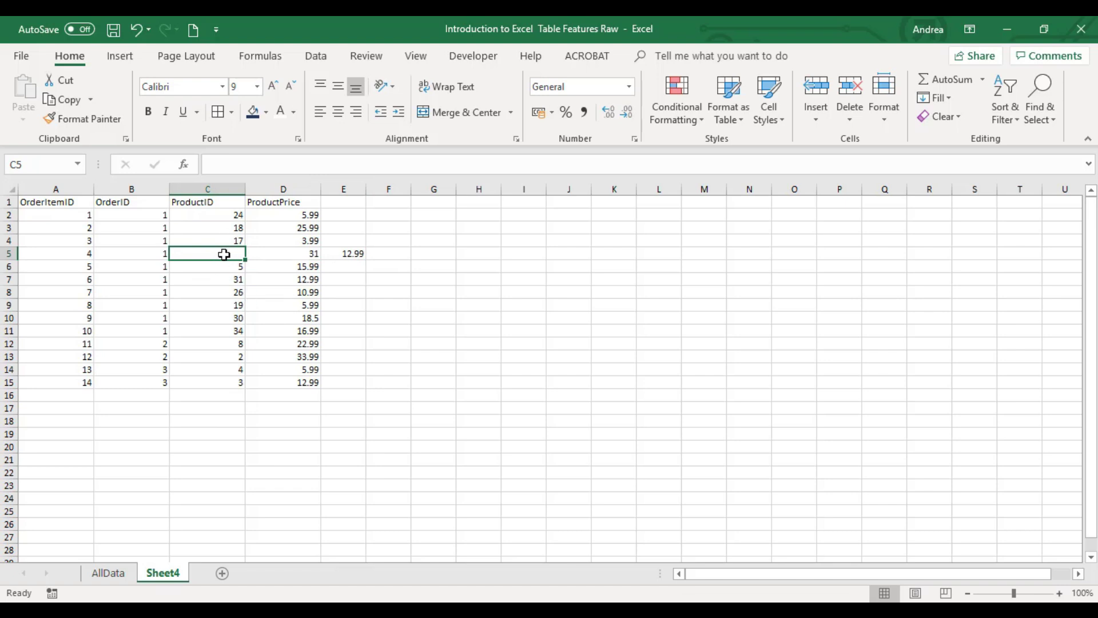
# - Insert blank cells at B9:B12, shifting the OrderID values down
pyautogui.moveTo(132, 306); pyautogui.dragTo(133, 343)
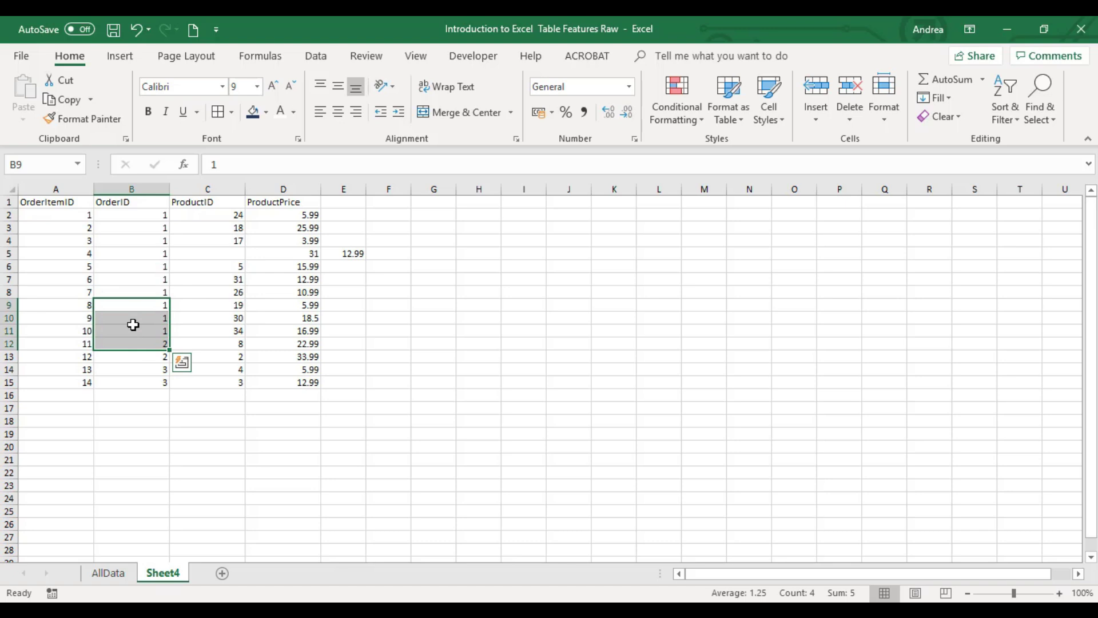
pyautogui.rightClick(133, 324)
pyautogui.click(169, 369)
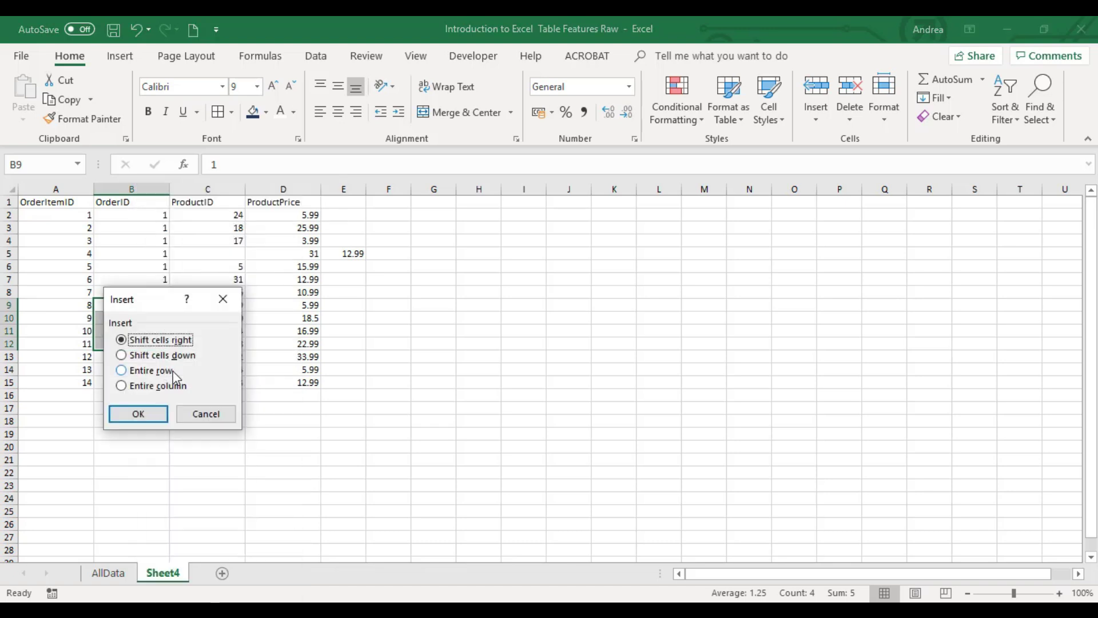
pyautogui.click(160, 355)
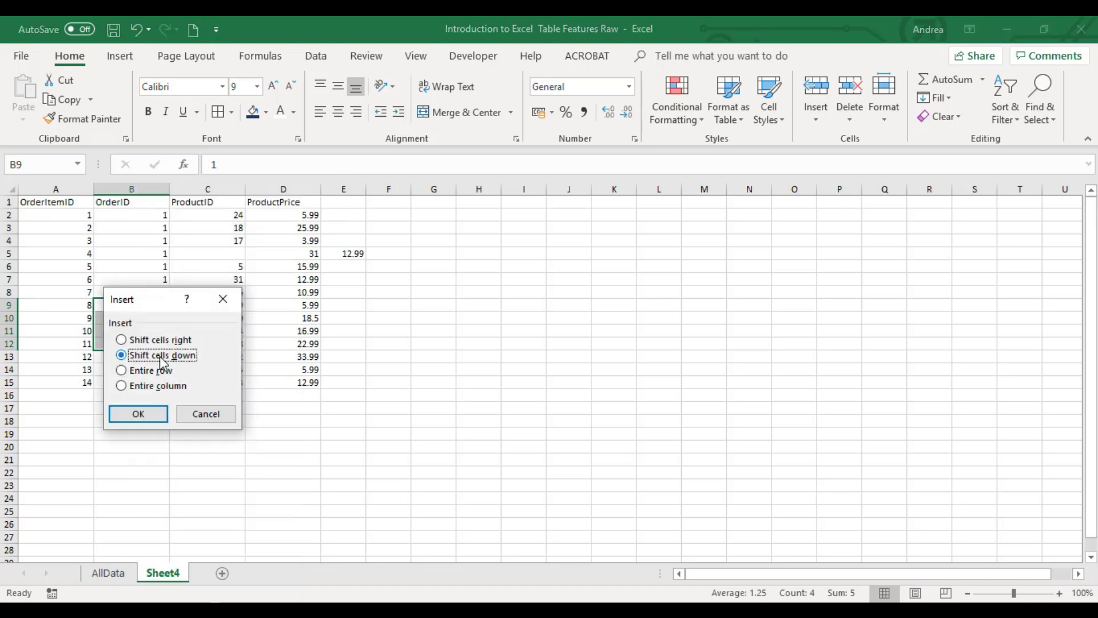
pyautogui.click(154, 416)
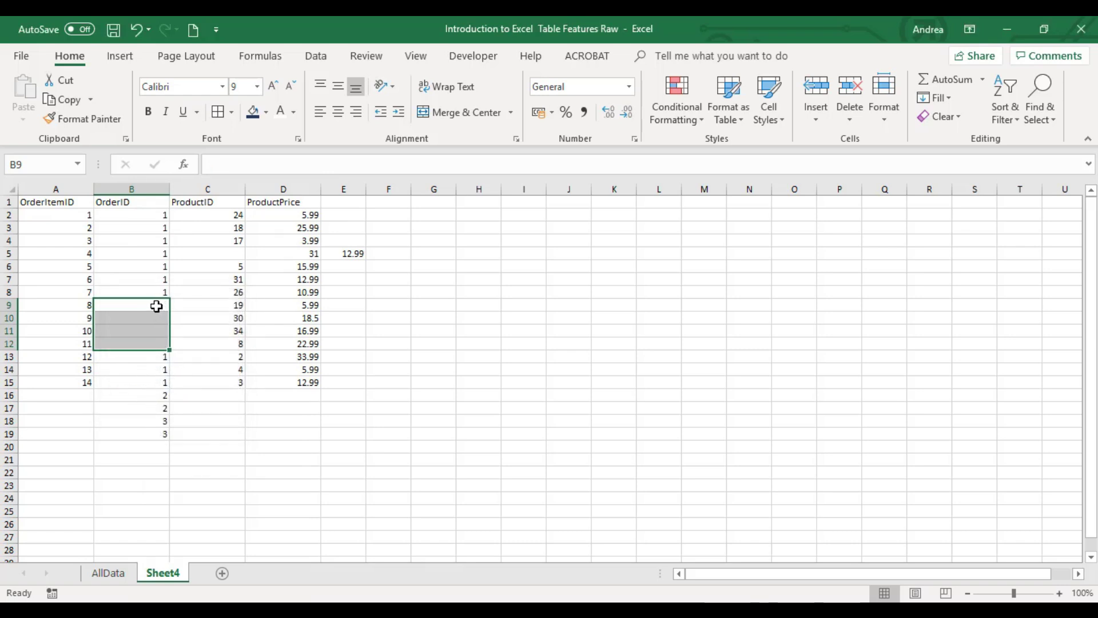
# - Reselect the blank B9:B12 and A13:B15 to show the misaligned rows
pyautogui.moveTo(156, 306); pyautogui.dragTo(156, 348)
pyautogui.click(147, 252)
pyautogui.click(55, 235)
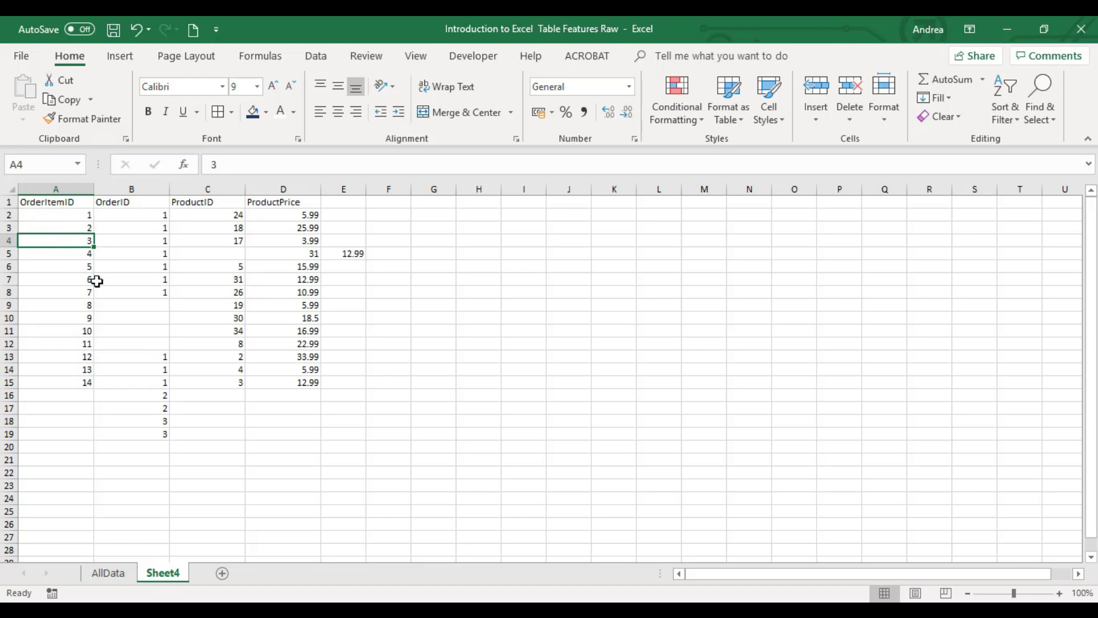
pyautogui.moveTo(149, 303); pyautogui.dragTo(149, 341)
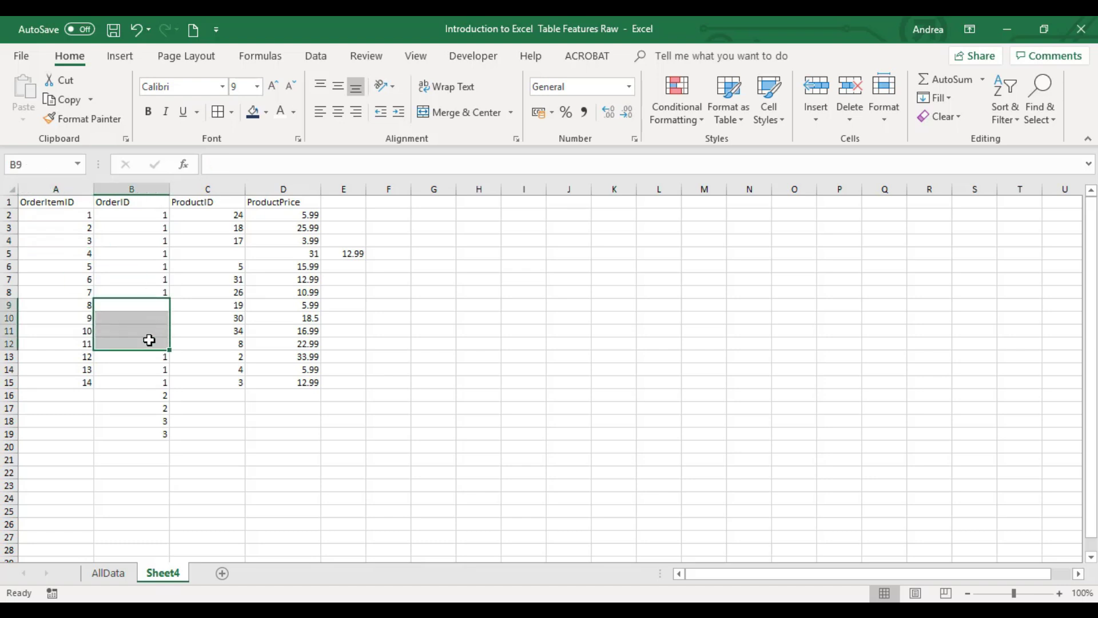
pyautogui.moveTo(74, 353); pyautogui.dragTo(331, 406)
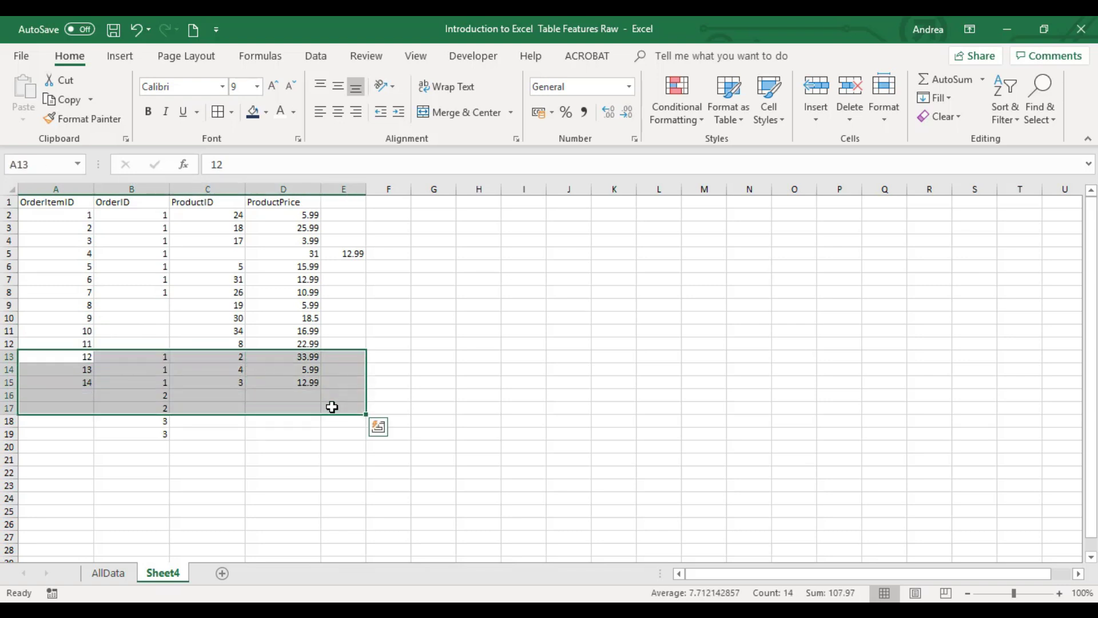
# - Permanently delete Sheet4 and return to the AllData table
pyautogui.rightClick(175, 574)
pyautogui.click(225, 404)
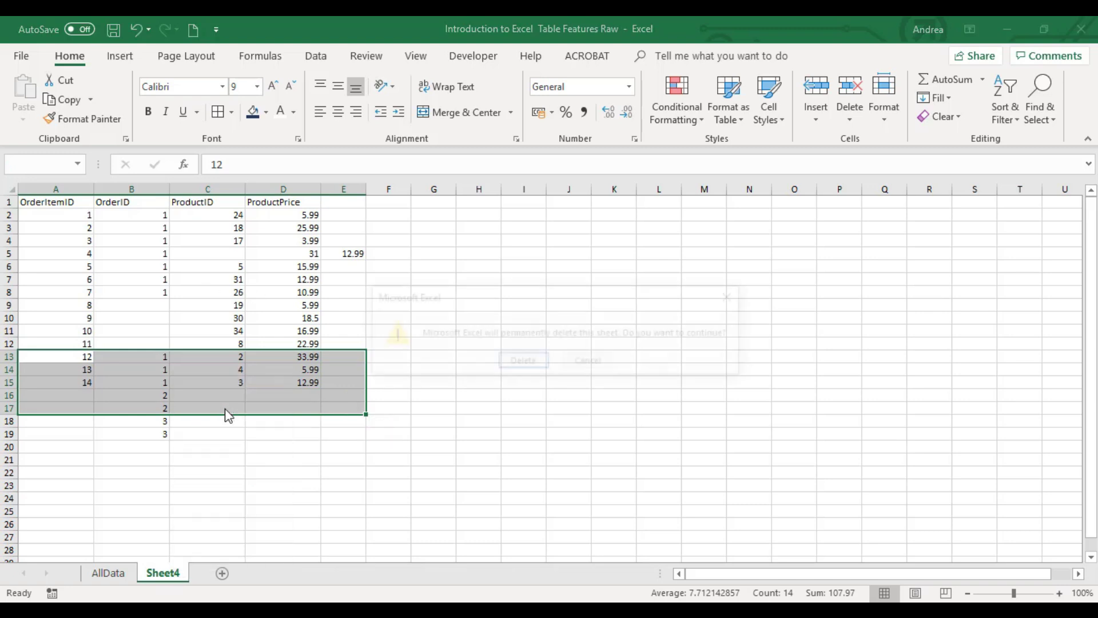
pyautogui.click(522, 362)
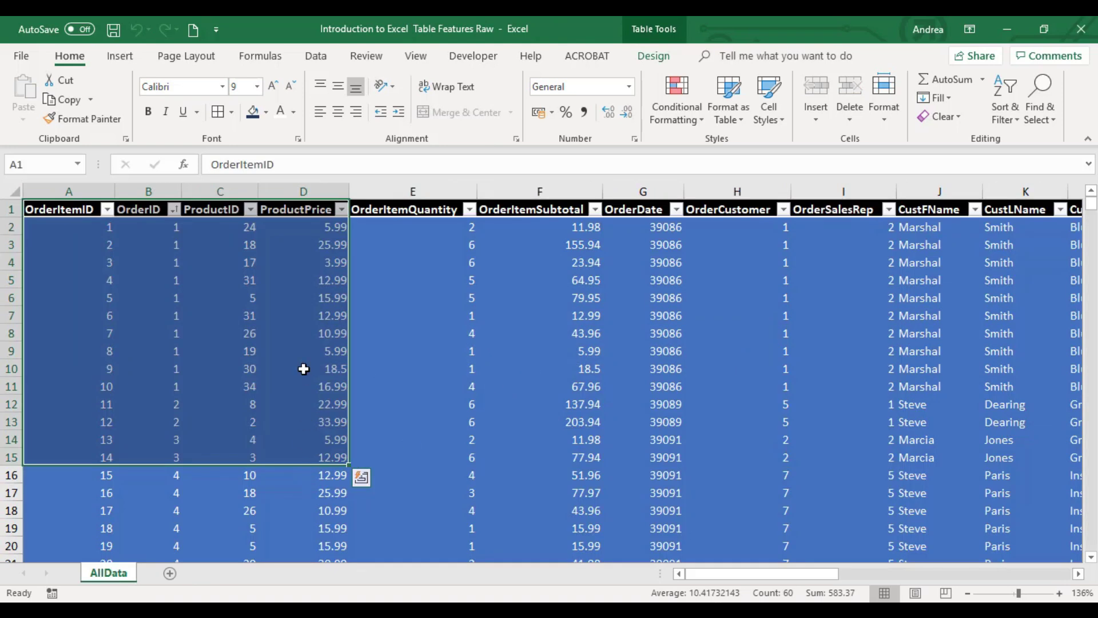
pyautogui.click(303, 369)
pyautogui.press('Home')
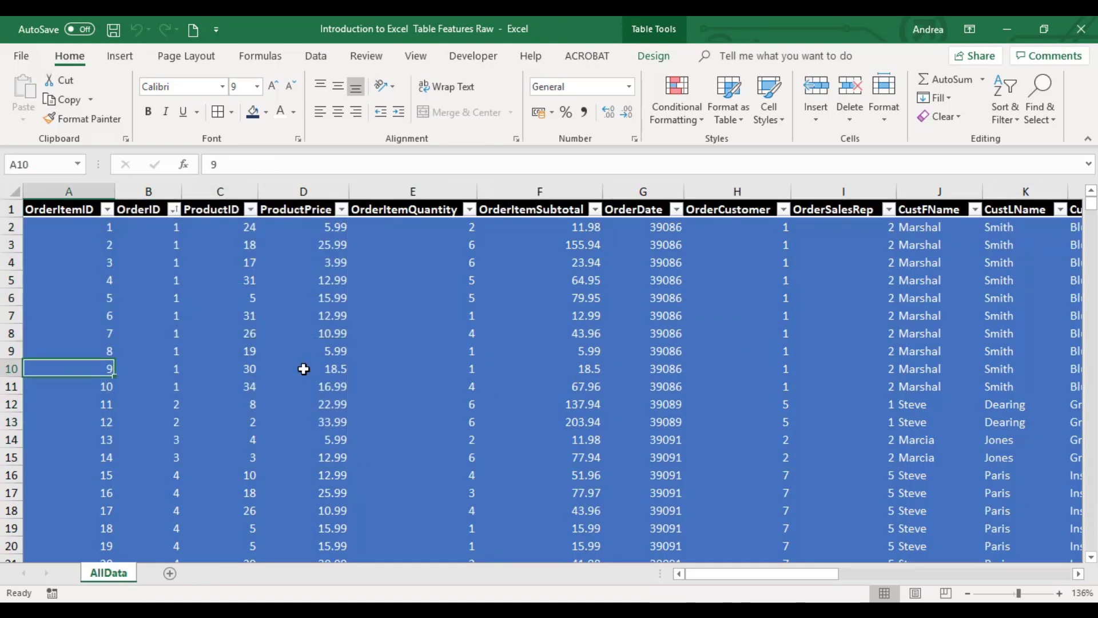
# - Insert a blank table row above row 4 from cell E4, then undo it
pyautogui.click(320, 260)
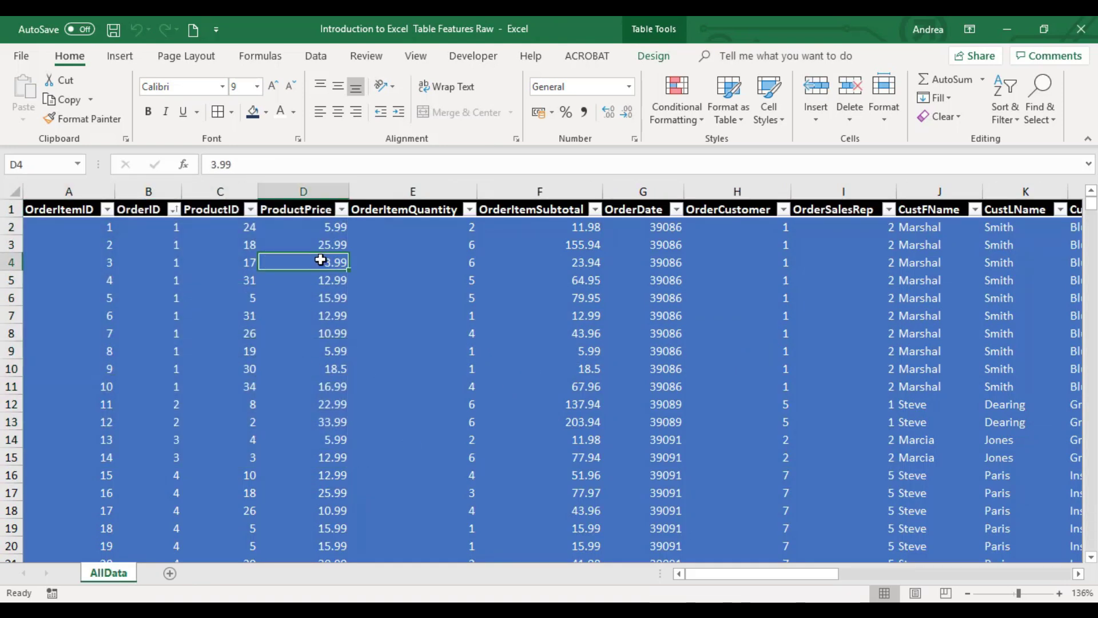
pyautogui.click(458, 370)
pyautogui.rightClick(418, 267)
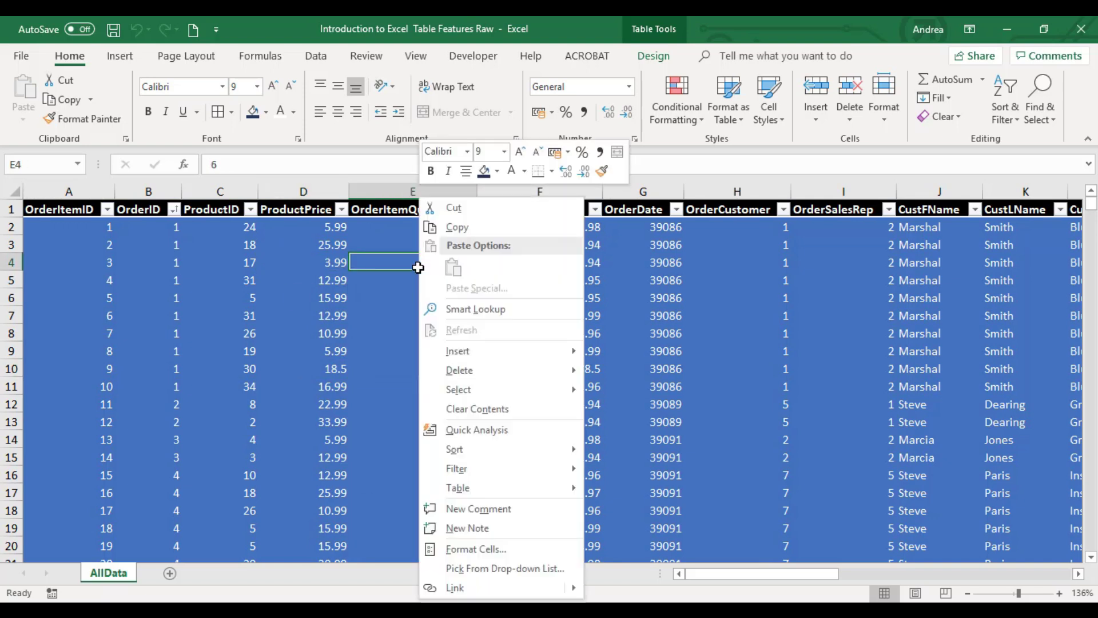
pyautogui.moveTo(501, 353)
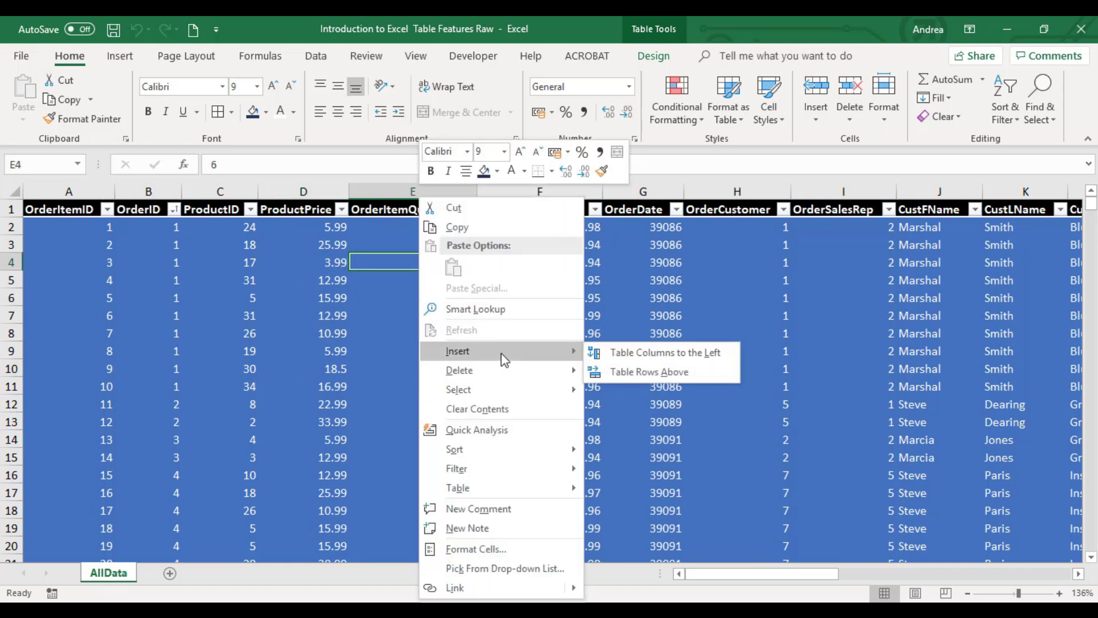
pyautogui.click(680, 370)
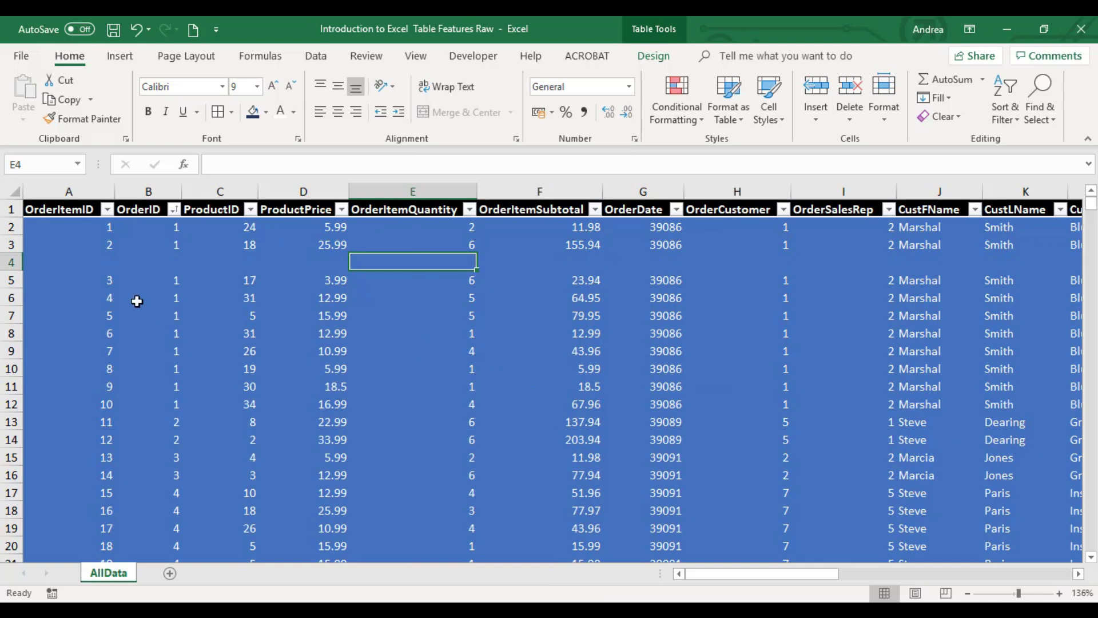
pyautogui.click(5, 260)
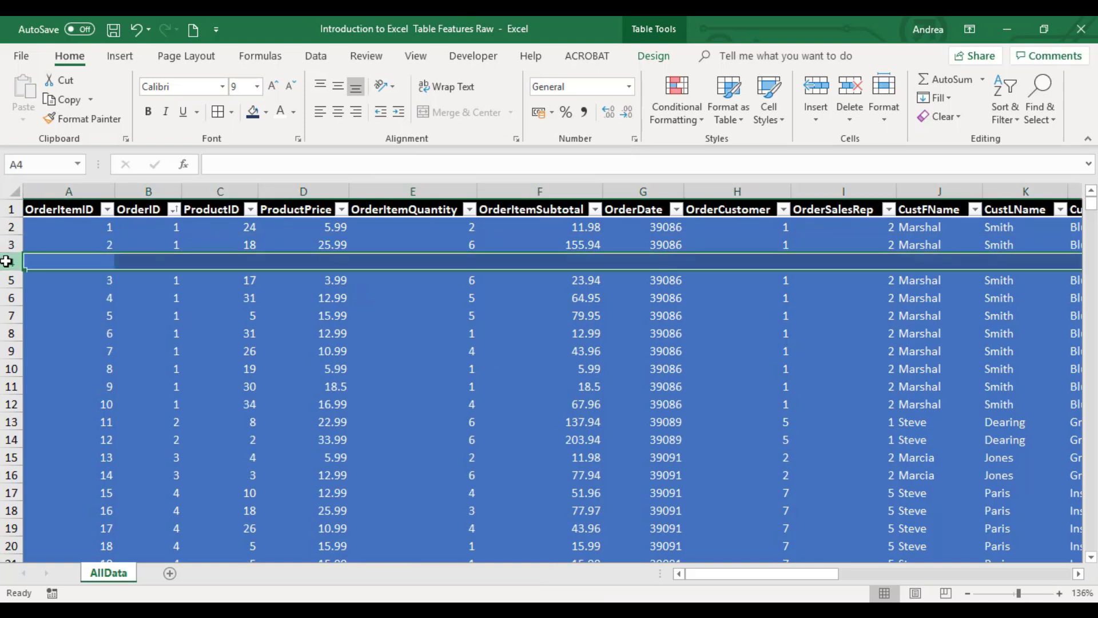
pyautogui.hotkey('ctrl', 'z')
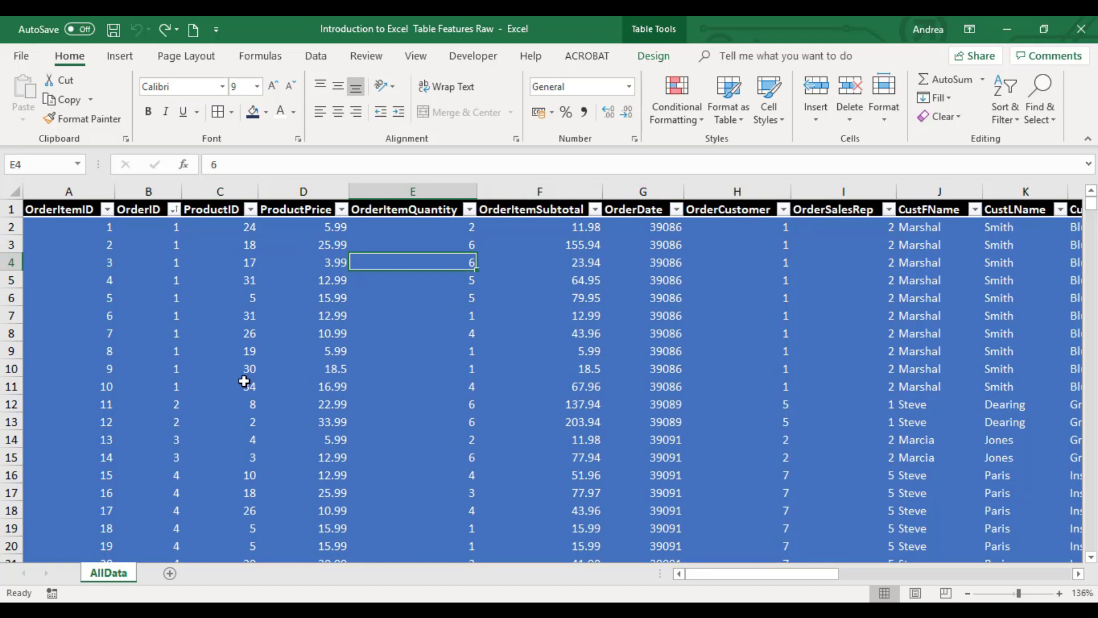
# - Insert an empty table column, Column1, to the left of OrderDate
pyautogui.rightClick(668, 306)
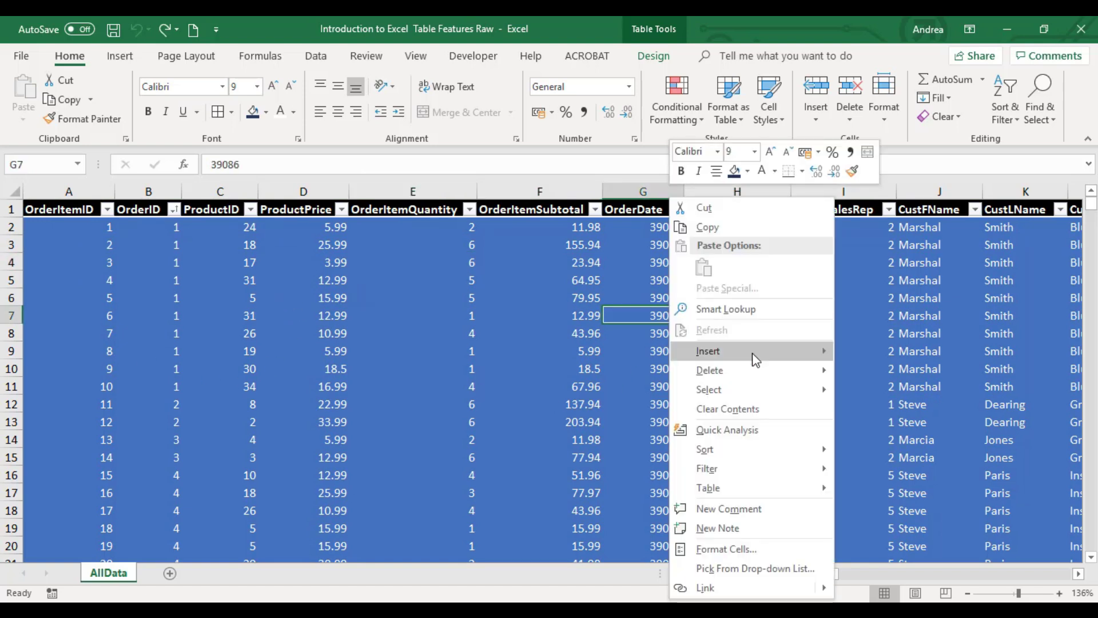
pyautogui.moveTo(753, 358)
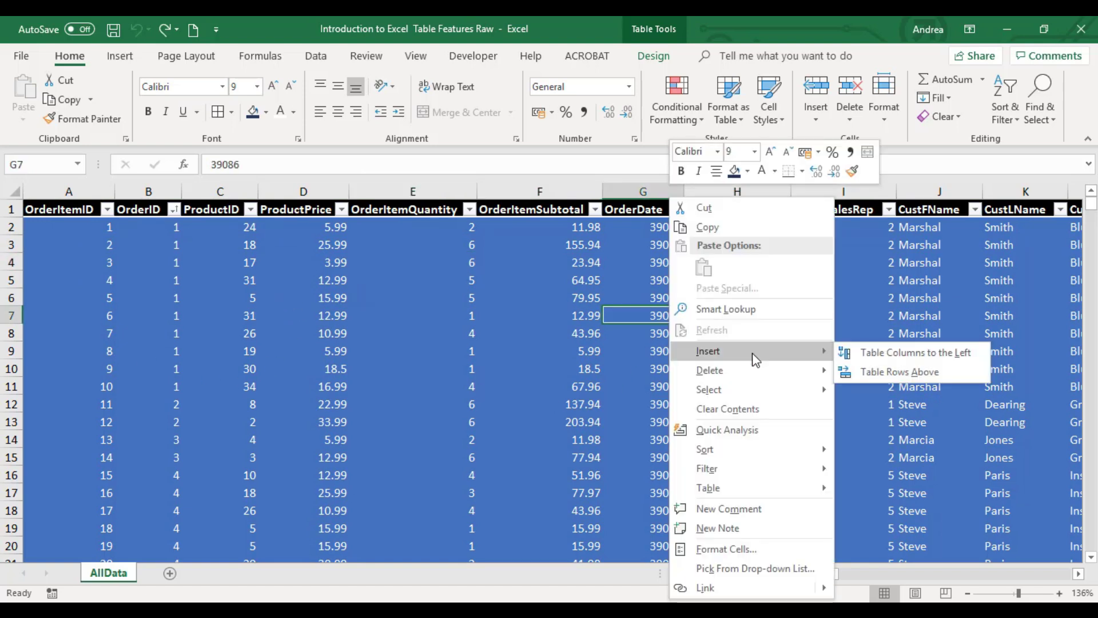
pyautogui.click(914, 353)
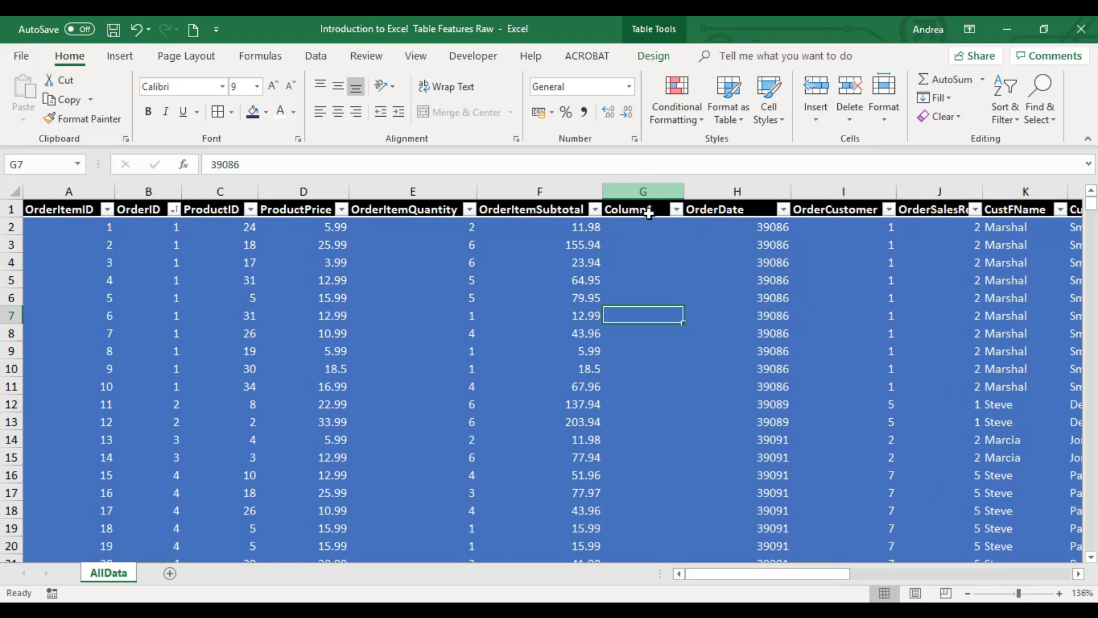
pyautogui.click(648, 190)
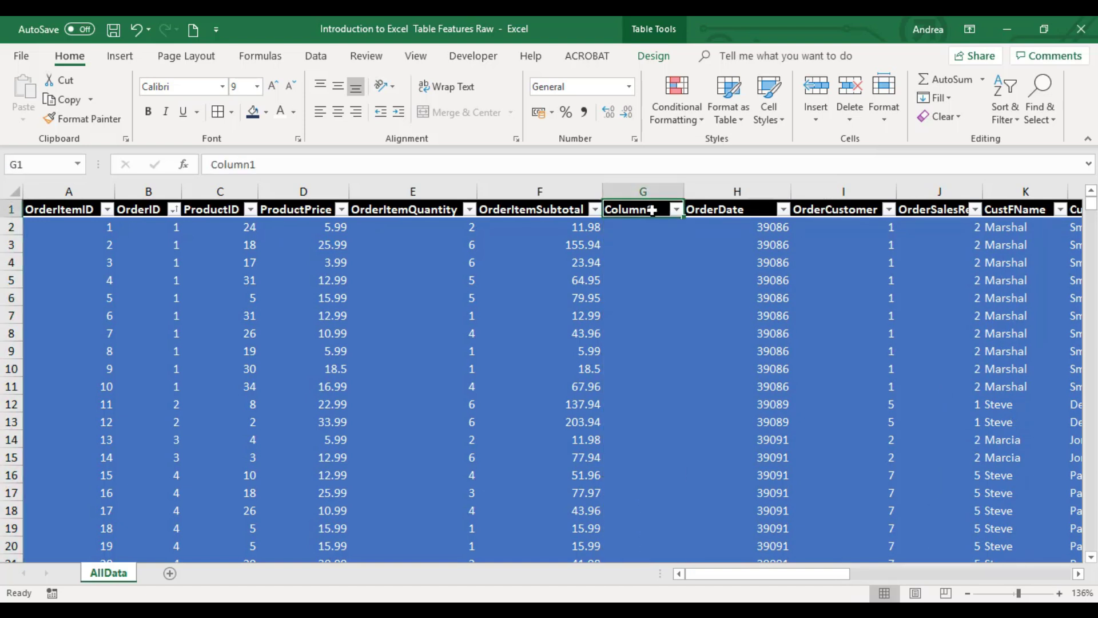
pyautogui.click(652, 210)
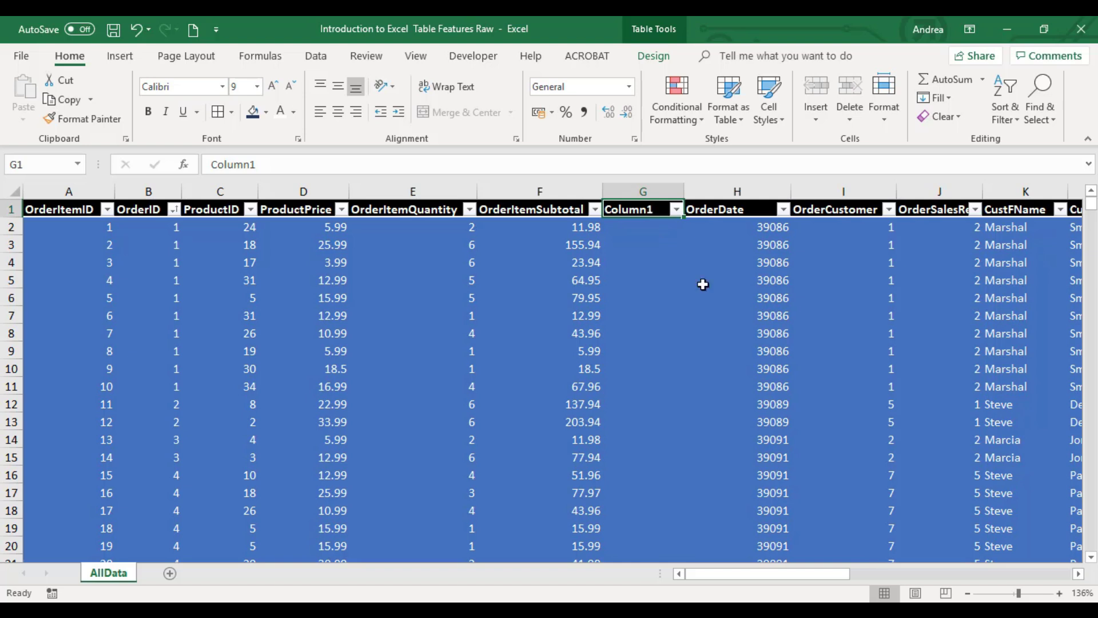
# - Add a second empty table column, Column2, before OrderDate from its header
pyautogui.press('Tab')
pyautogui.rightClick(718, 208)
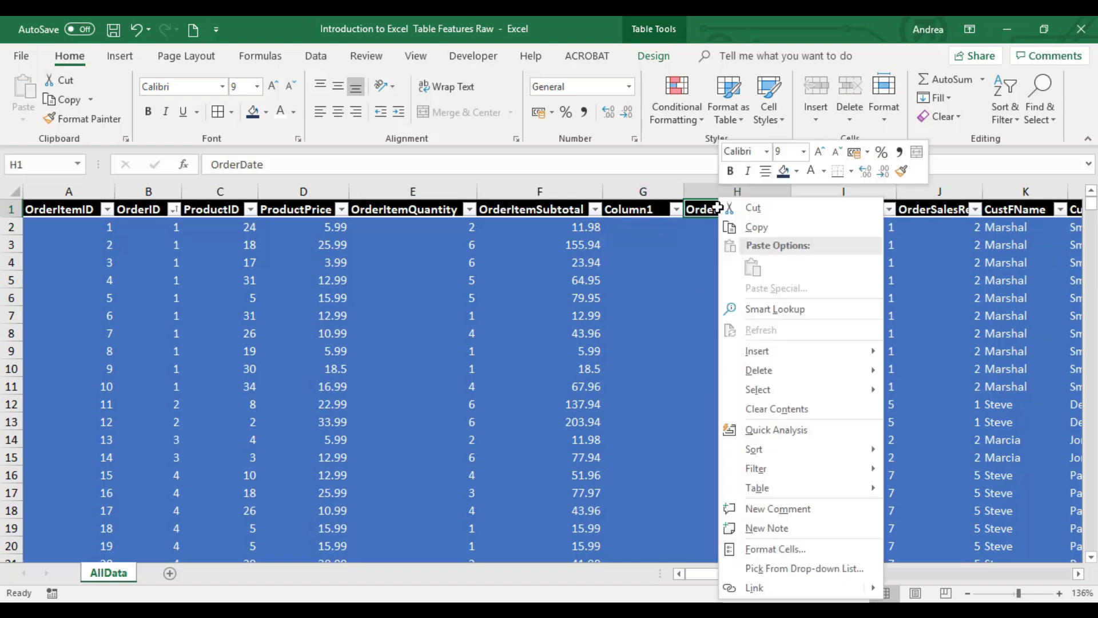
pyautogui.moveTo(826, 355)
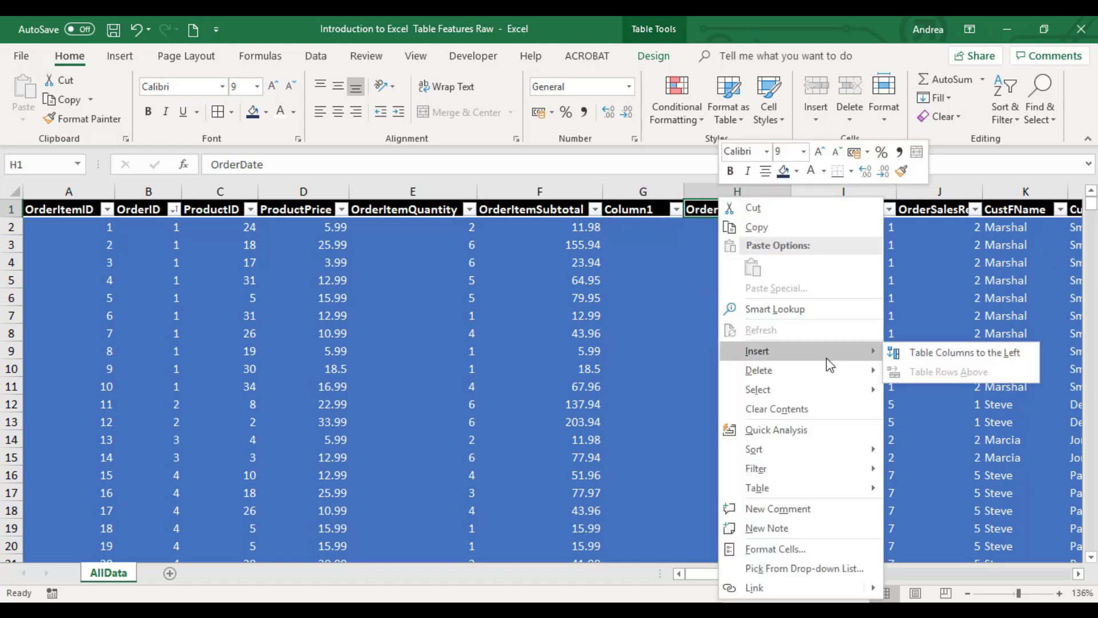
pyautogui.click(944, 353)
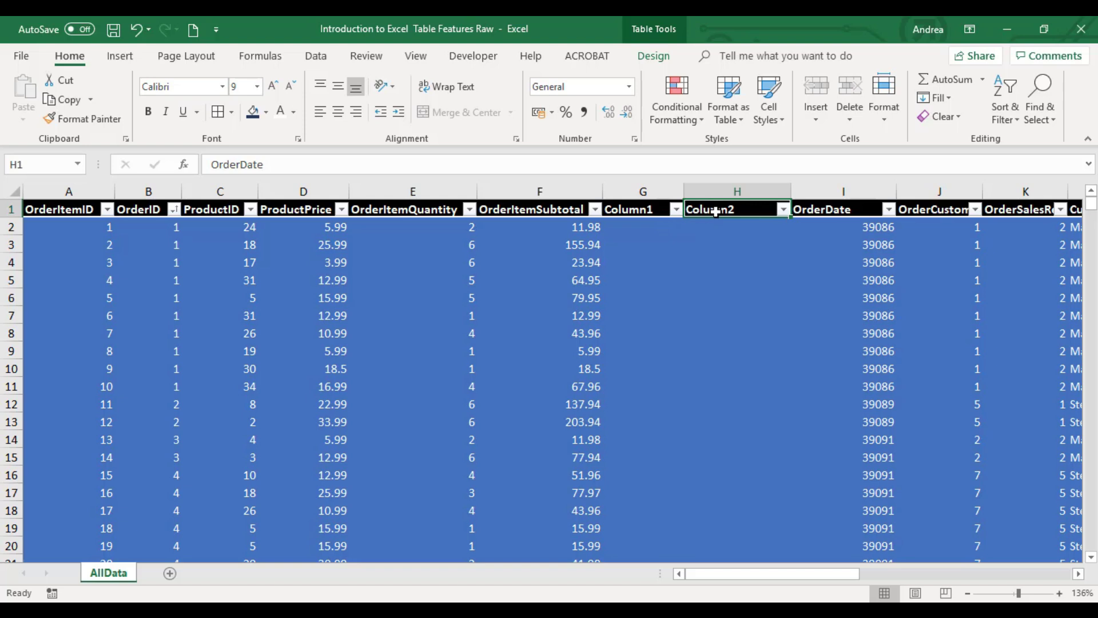
pyautogui.click(646, 215)
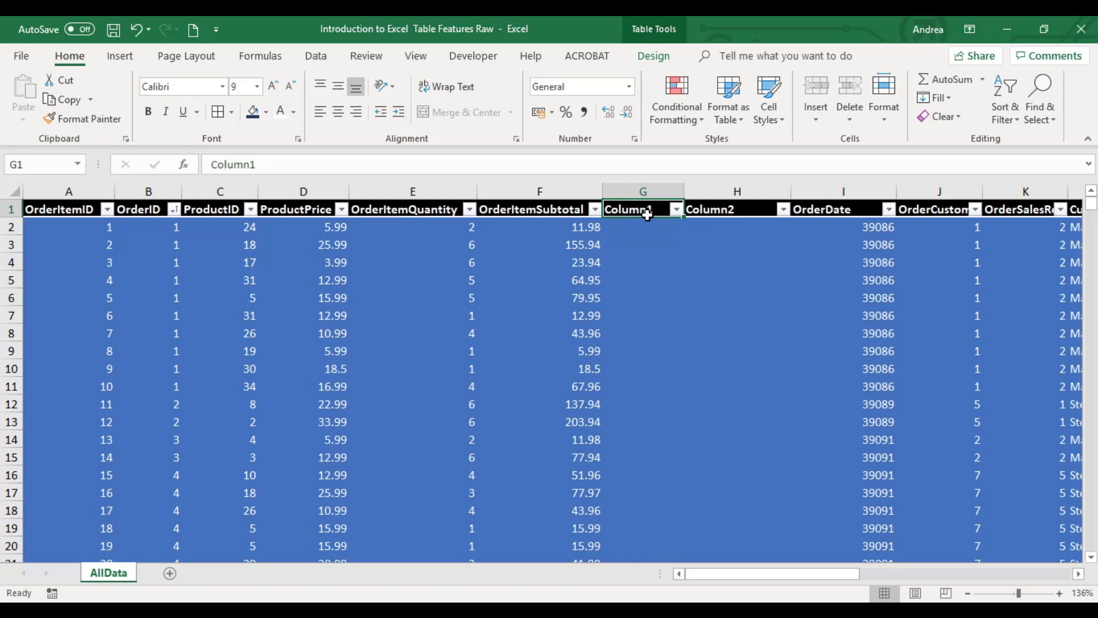
# - Head the new columns 'Additional Column' and 'Additional Column2', widening columns G and H
pyautogui.write('Additional Column')
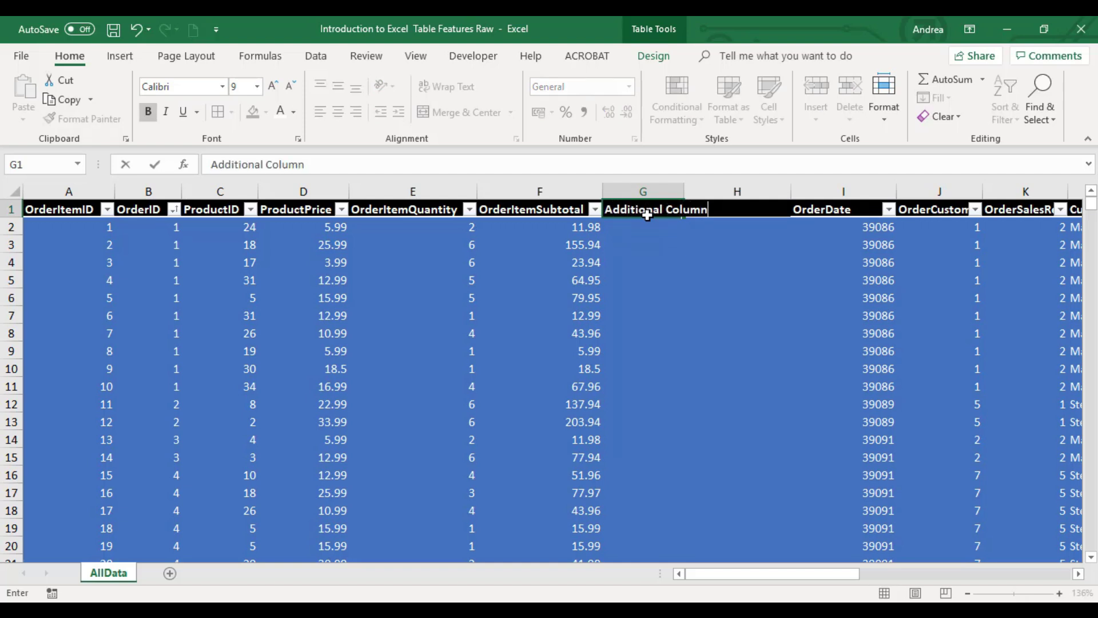
pyautogui.press('Tab')
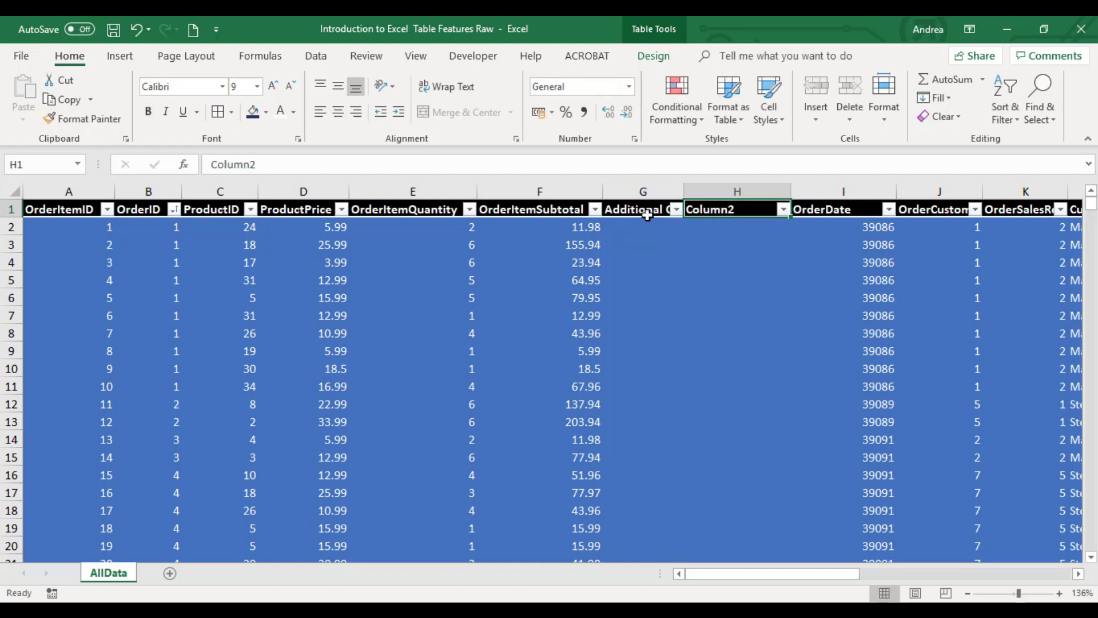
pyautogui.doubleClick(684, 190)
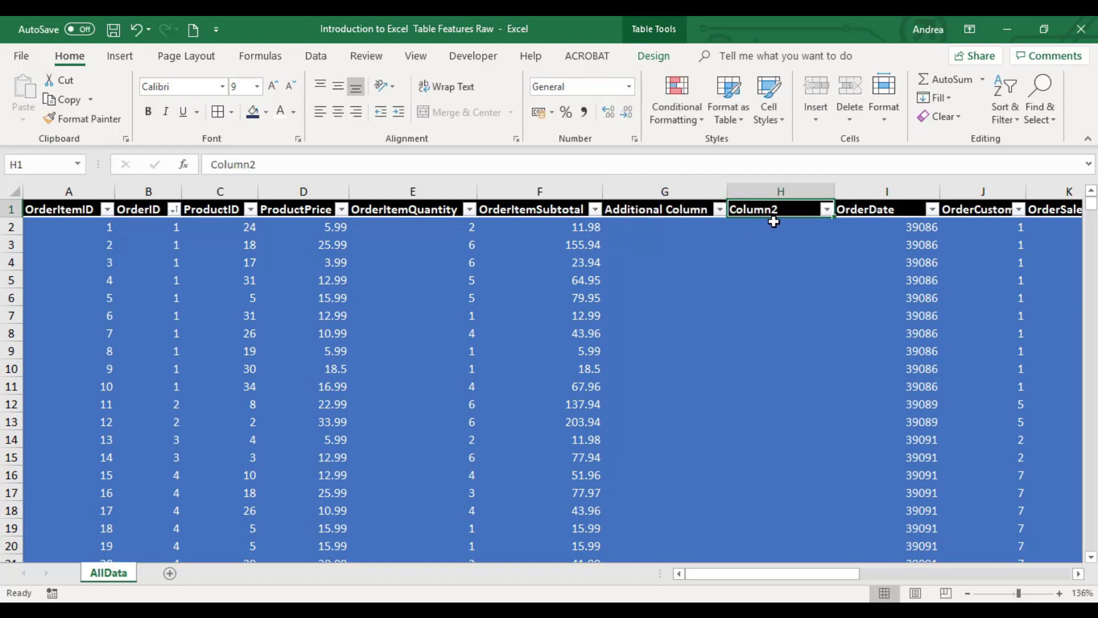
pyautogui.moveTo(834, 191); pyautogui.dragTo(907, 194)
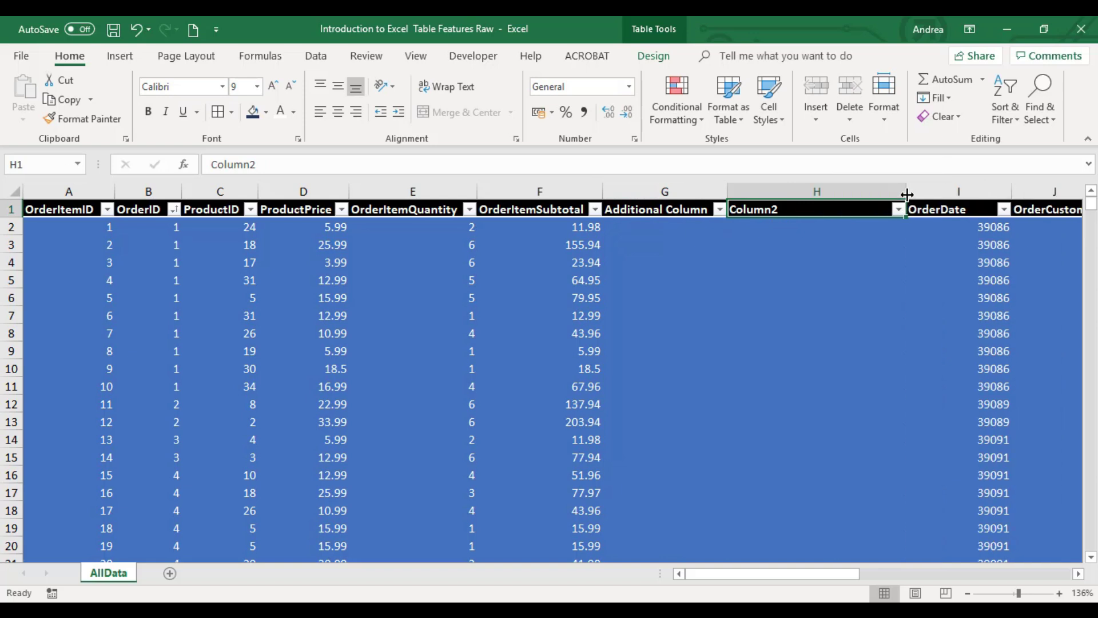
pyautogui.write('Additional Column')
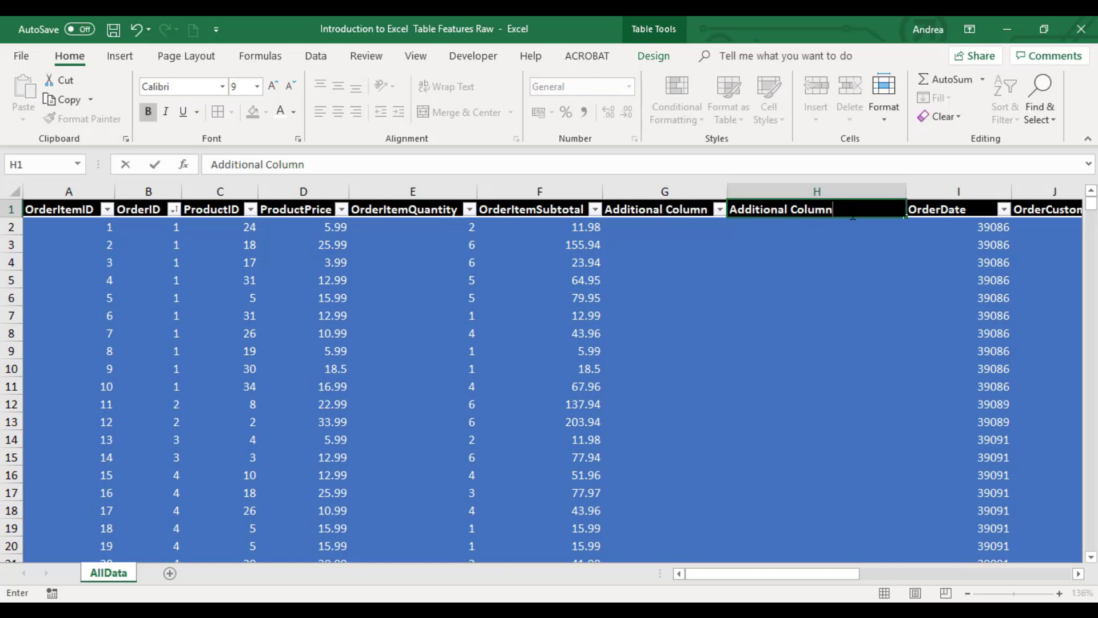
pyautogui.press('Return')
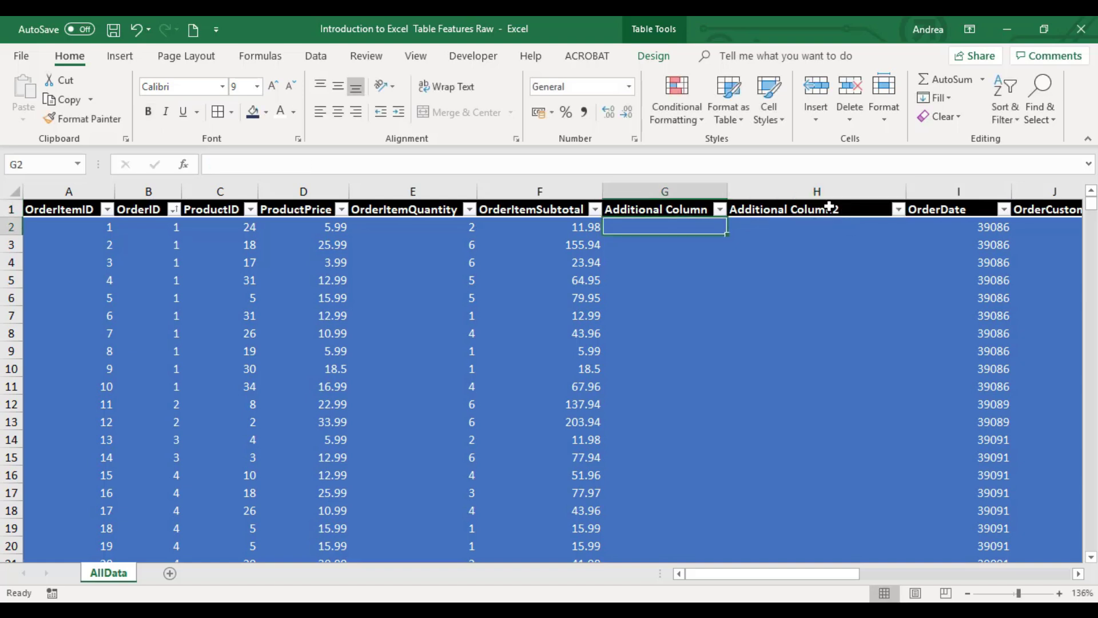
# - Select the two new header cells and columns G and H to check them
pyautogui.click(832, 208)
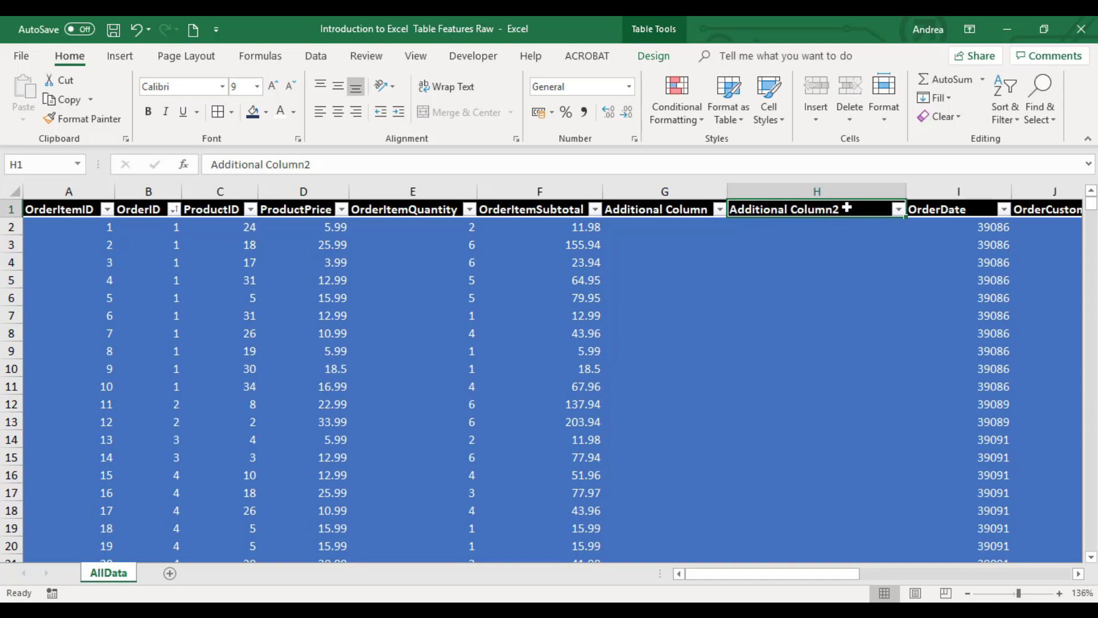
pyautogui.click(679, 211)
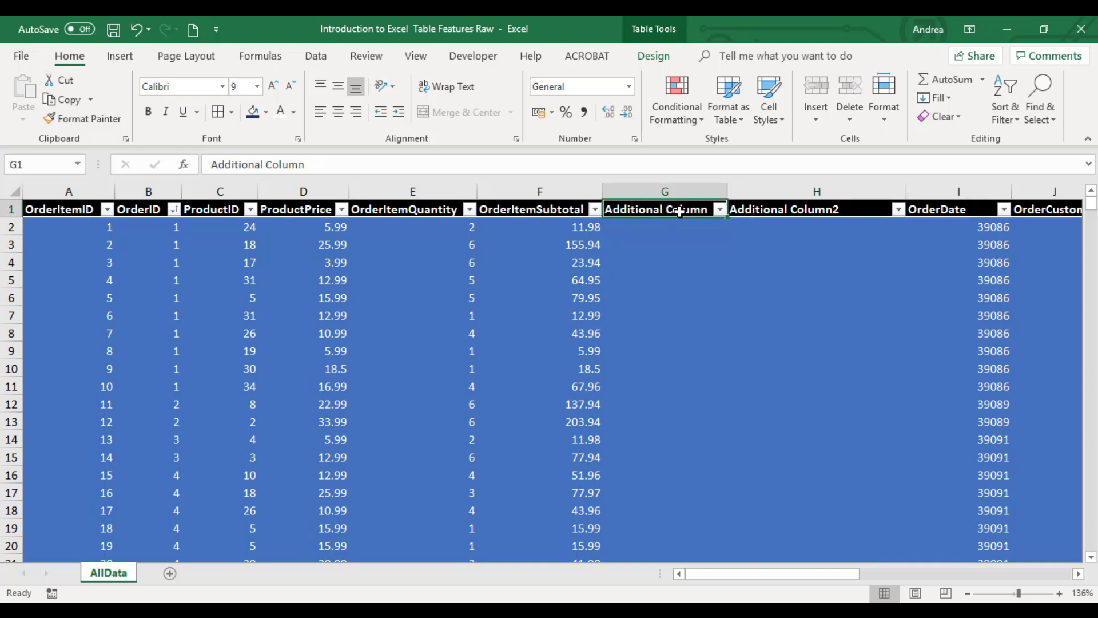
pyautogui.click(767, 209)
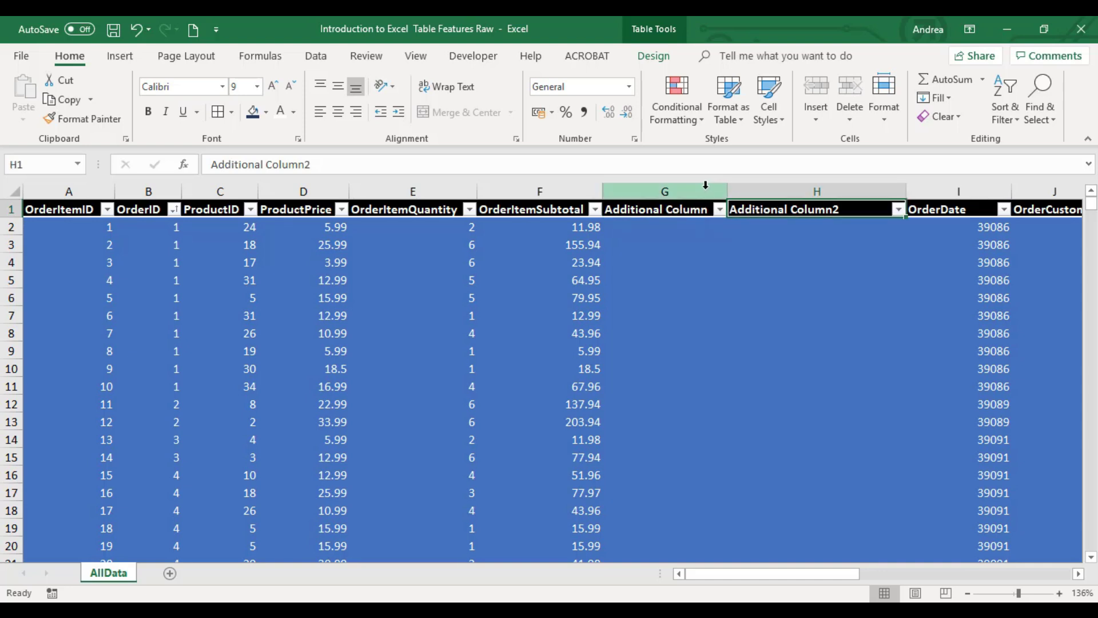
pyautogui.moveTo(695, 189); pyautogui.dragTo(751, 189)
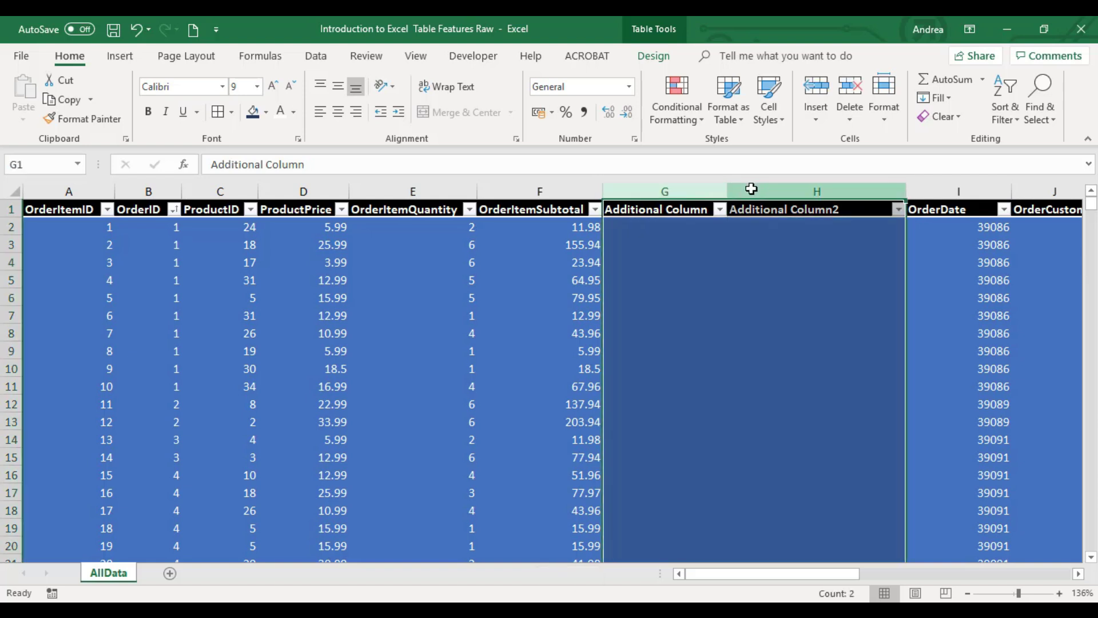
pyautogui.click(685, 212)
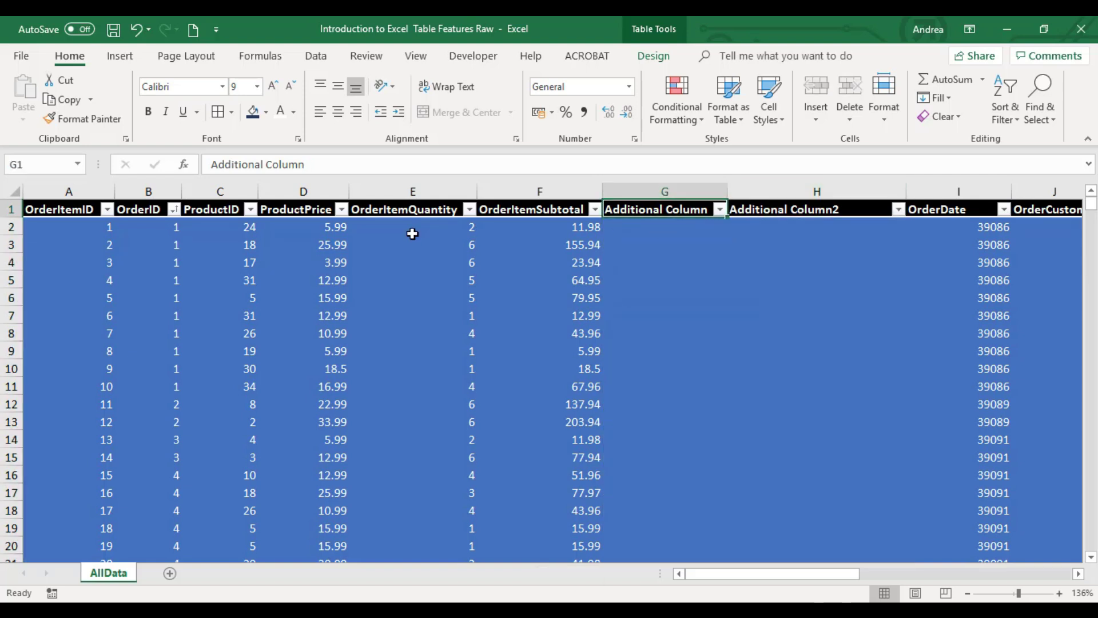
pyautogui.click(836, 210)
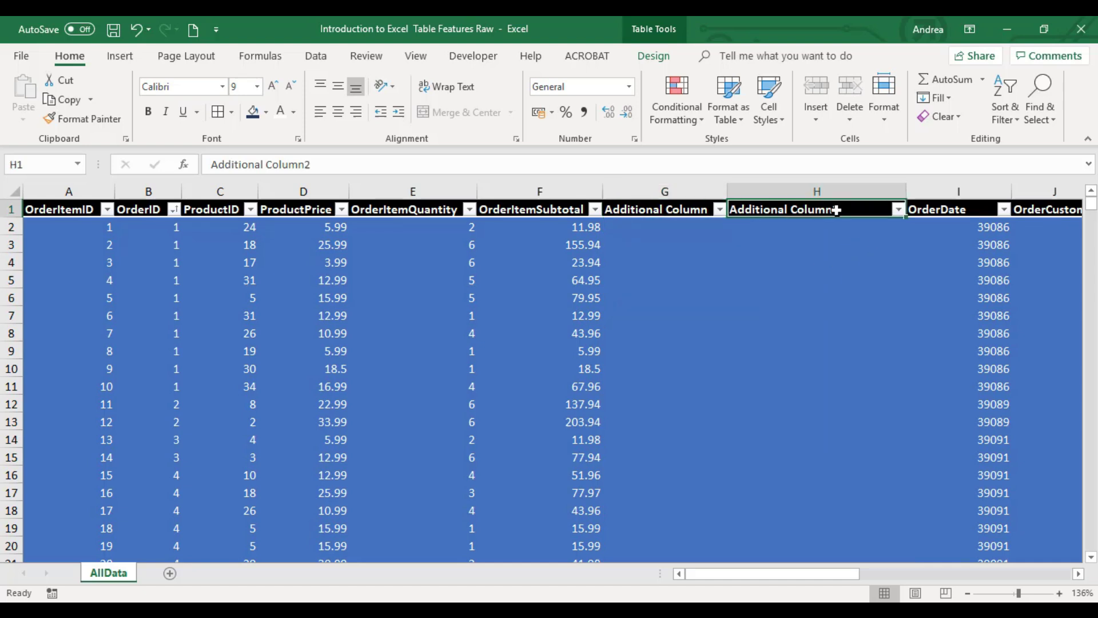
pyautogui.click(680, 208)
pyautogui.moveTo(724, 208); pyautogui.dragTo(750, 210)
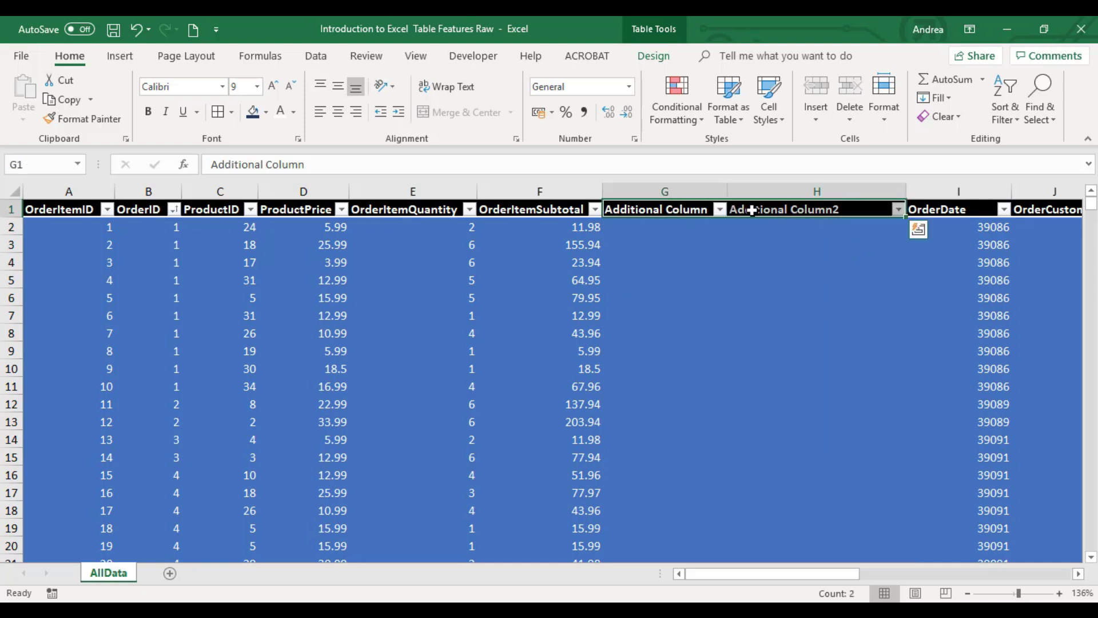
pyautogui.click(721, 302)
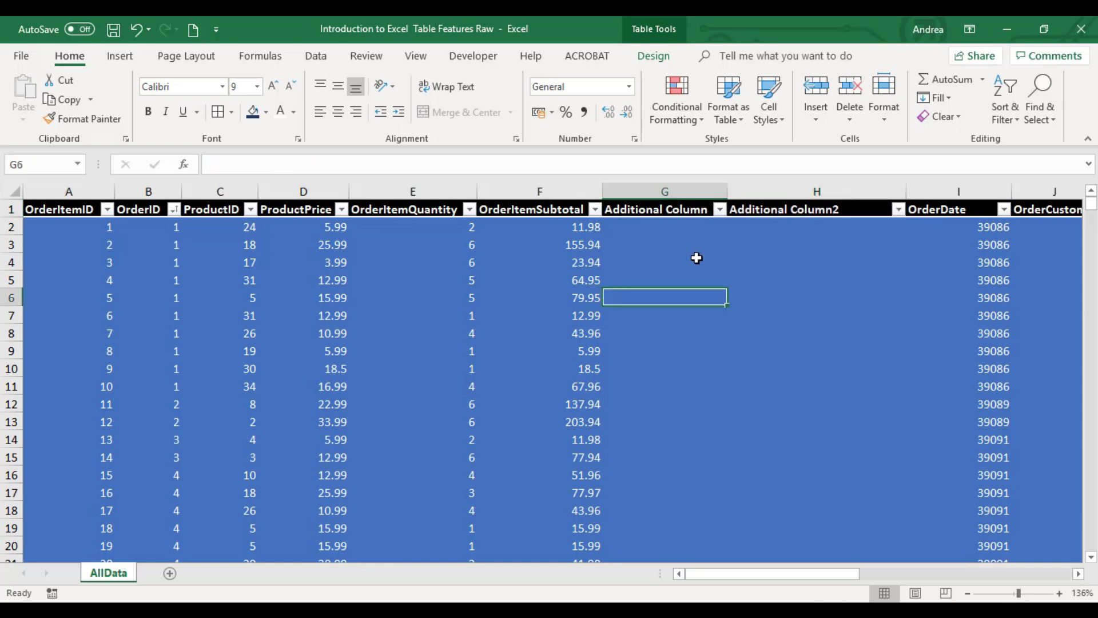
# - Delete the Additional Column and Additional Column2 table columns, then undo the last edit
pyautogui.click(655, 238)
pyautogui.rightClick(655, 237)
pyautogui.moveTo(761, 378)
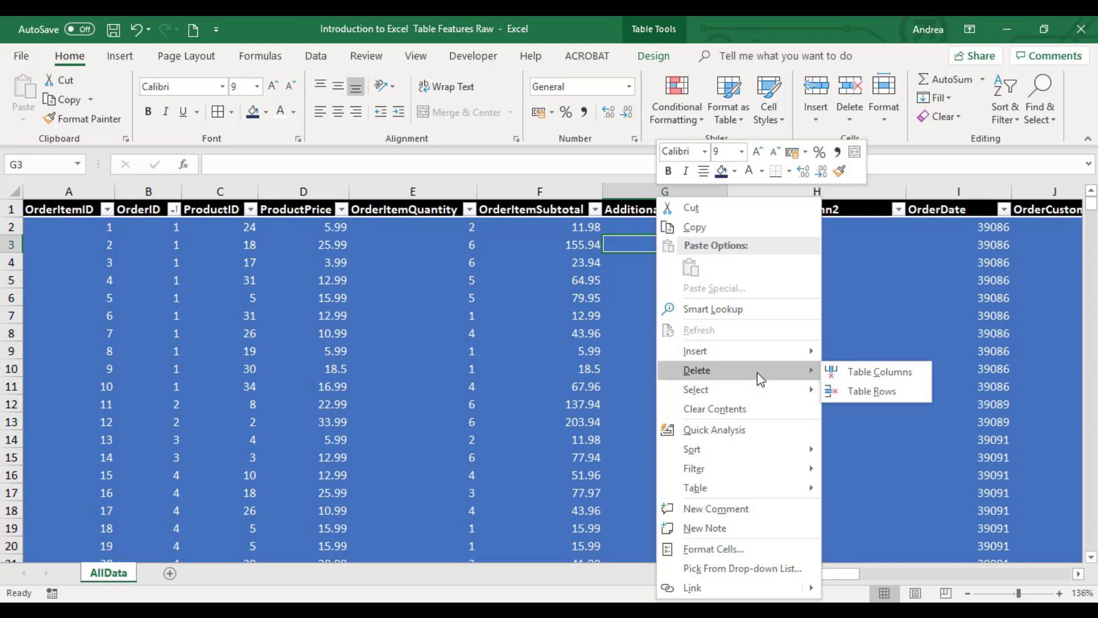
pyautogui.click(869, 372)
pyautogui.rightClick(652, 241)
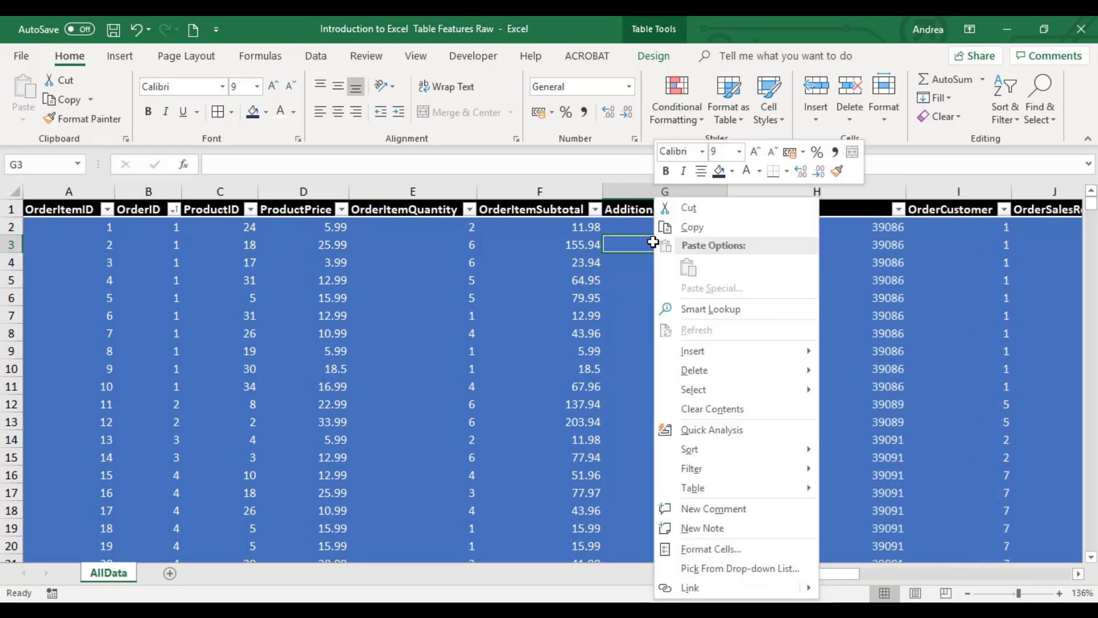
pyautogui.moveTo(749, 376)
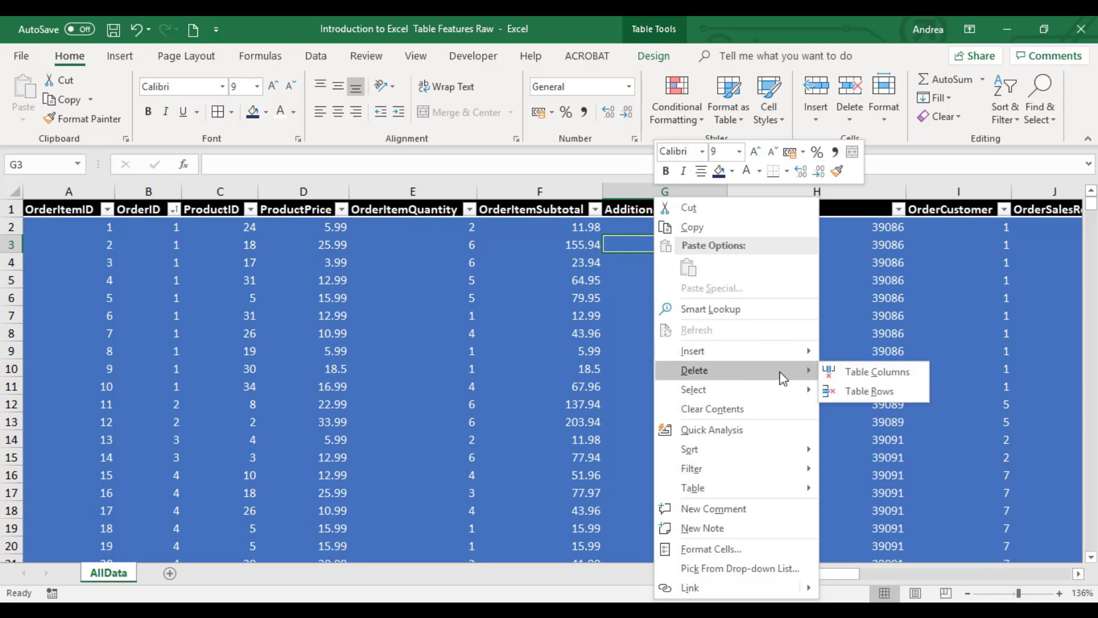
pyautogui.click(867, 373)
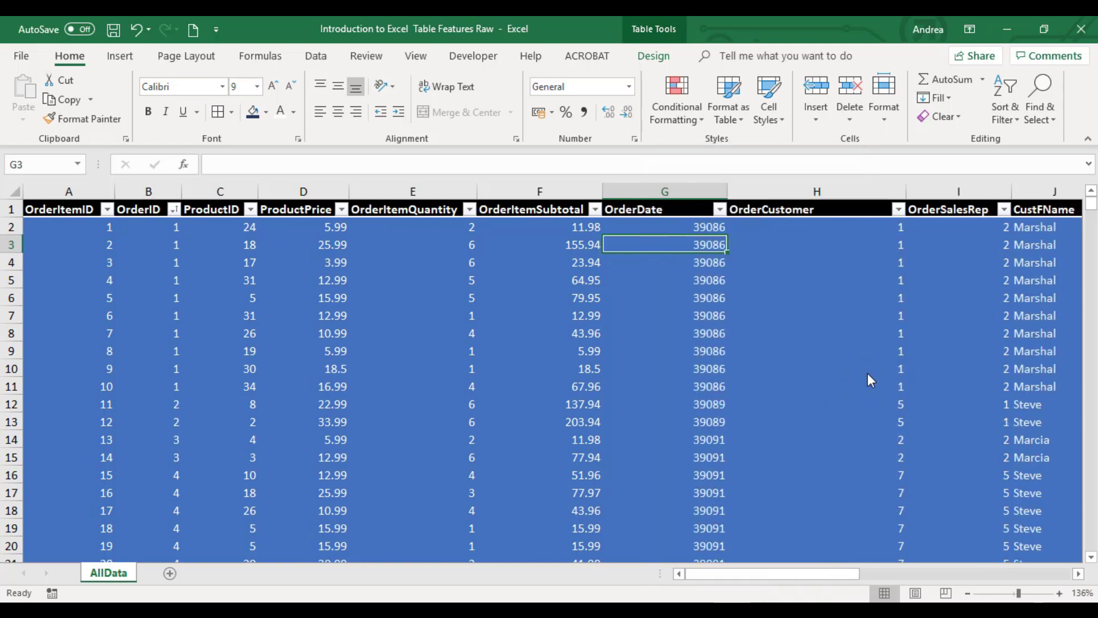
pyautogui.hotkey('ctrl', 'z')
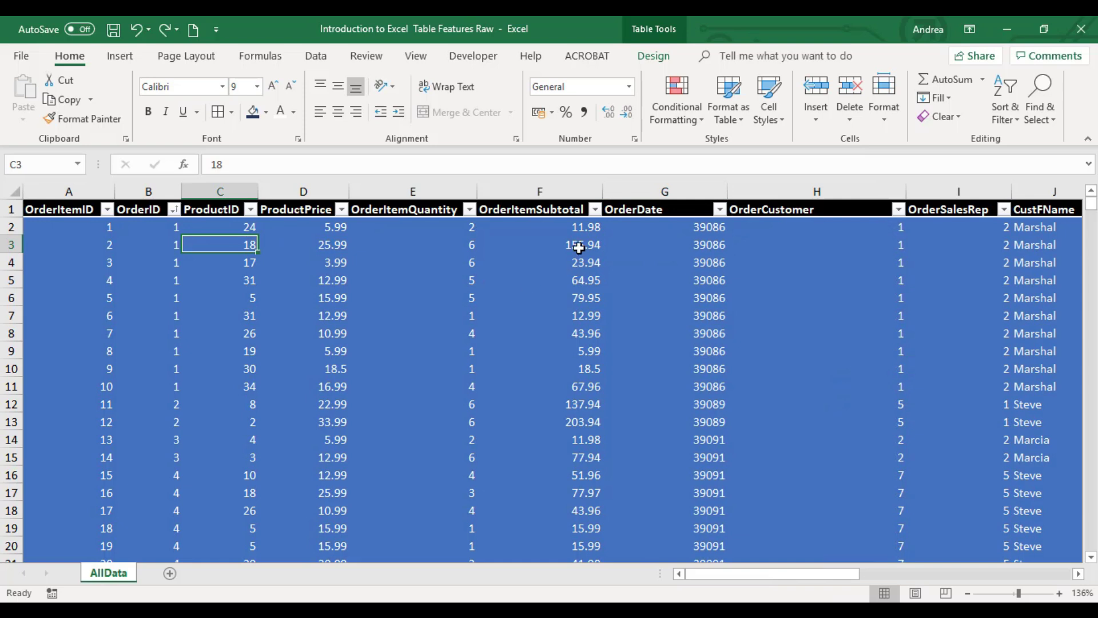
# - Drag OrderItemSubtotal between OrderID and ProductID into column C and autofit its width
pyautogui.click(553, 209)
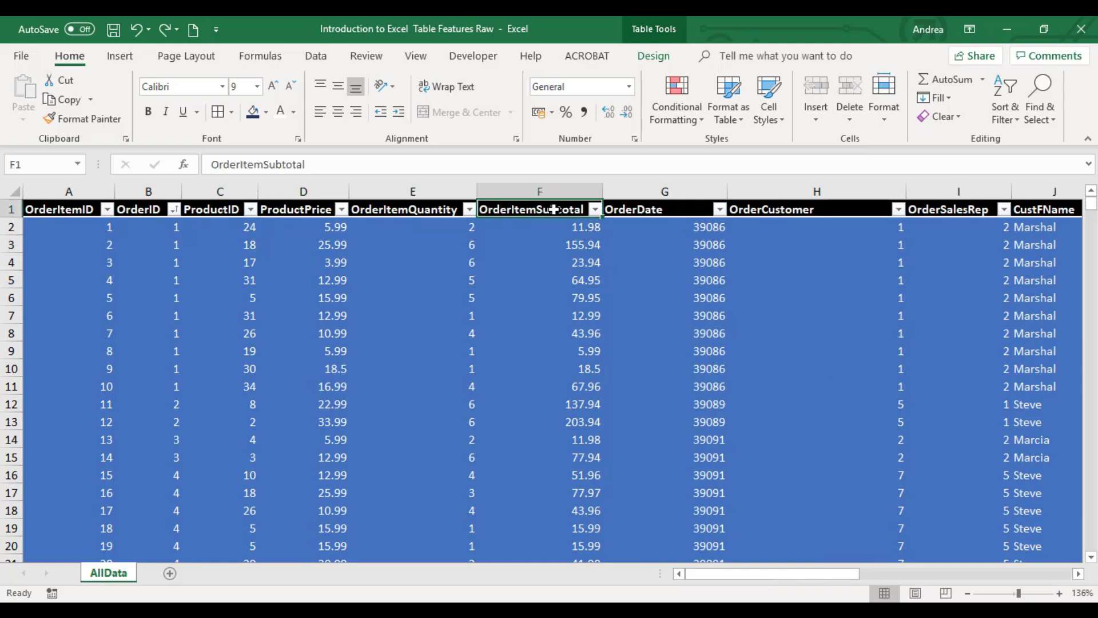
pyautogui.click(211, 208)
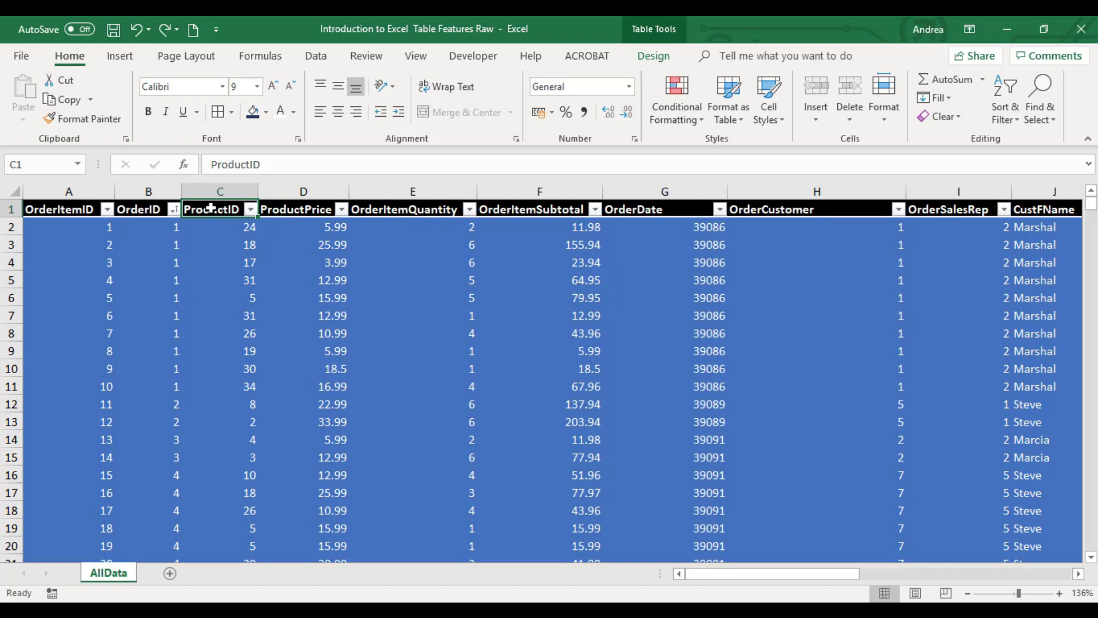
pyautogui.click(553, 209)
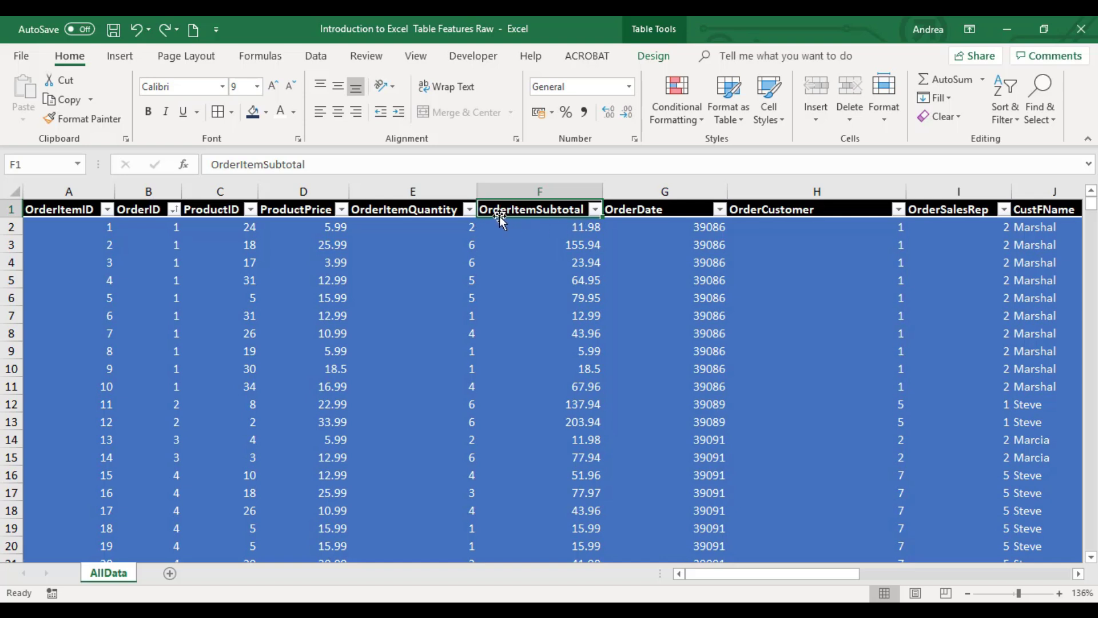
pyautogui.moveTo(517, 216); pyautogui.dragTo(187, 211)
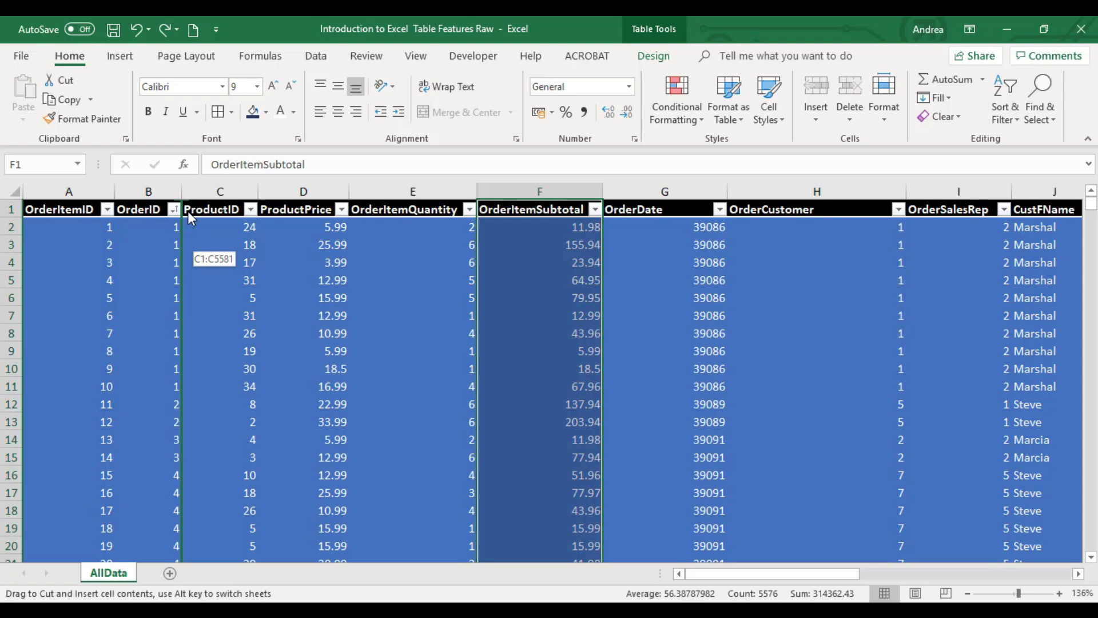
pyautogui.moveTo(188, 211); pyautogui.dragTo(187, 211)
pyautogui.moveTo(188, 211); pyautogui.dragTo(187, 211)
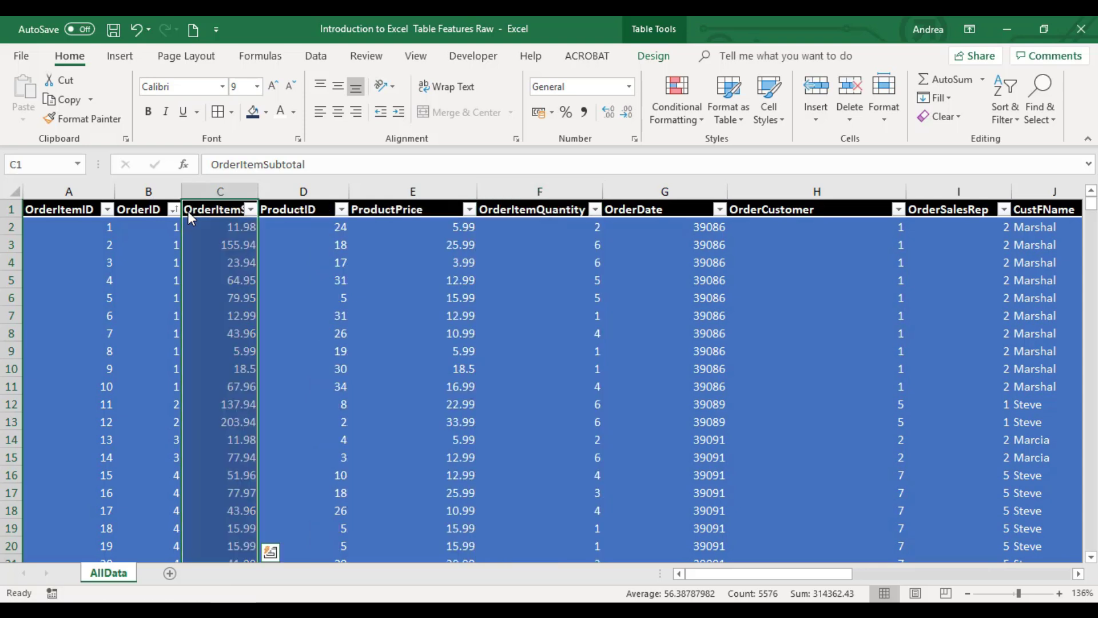
pyautogui.doubleClick(262, 191)
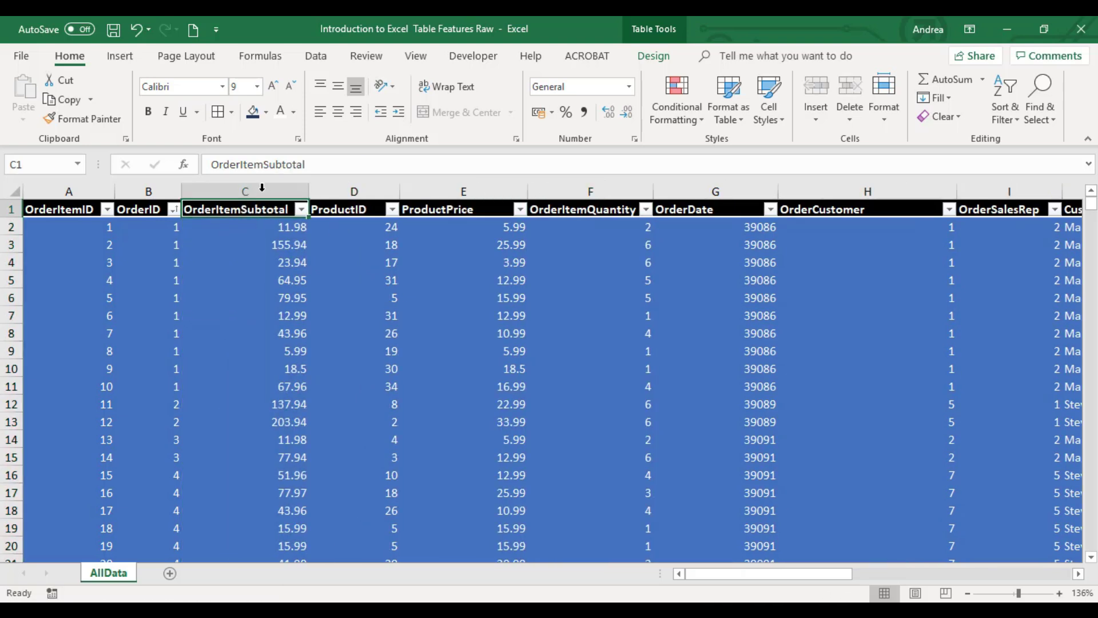
pyautogui.click(245, 348)
# - Drag the OrderCustomer column left, placing it before OrderItemQuantity in column F
pyautogui.click(237, 209)
pyautogui.click(595, 209)
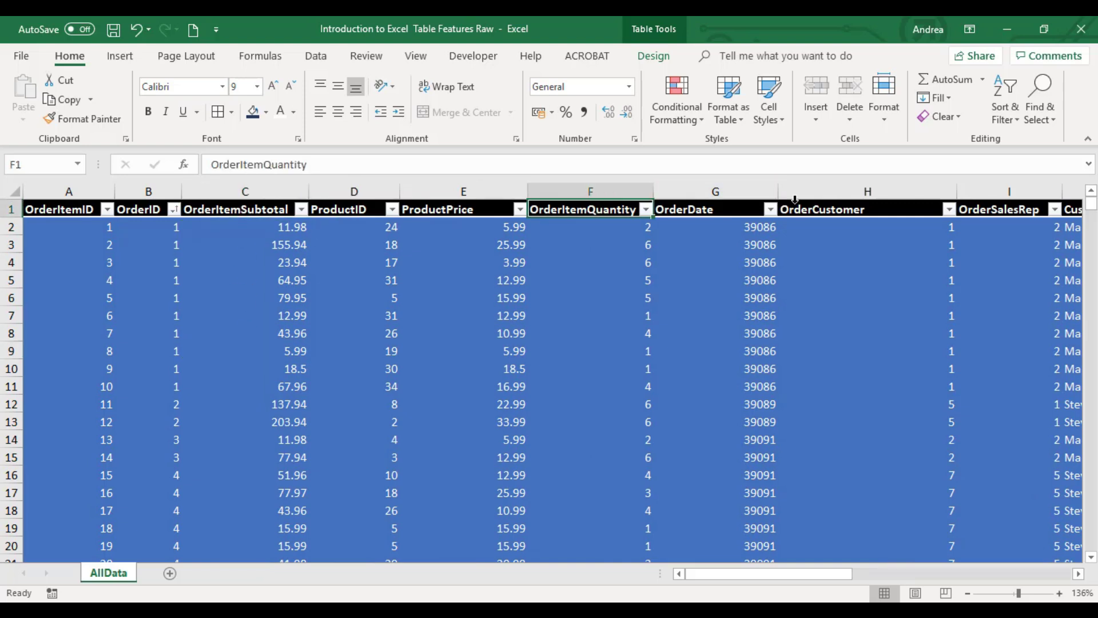
pyautogui.click(832, 209)
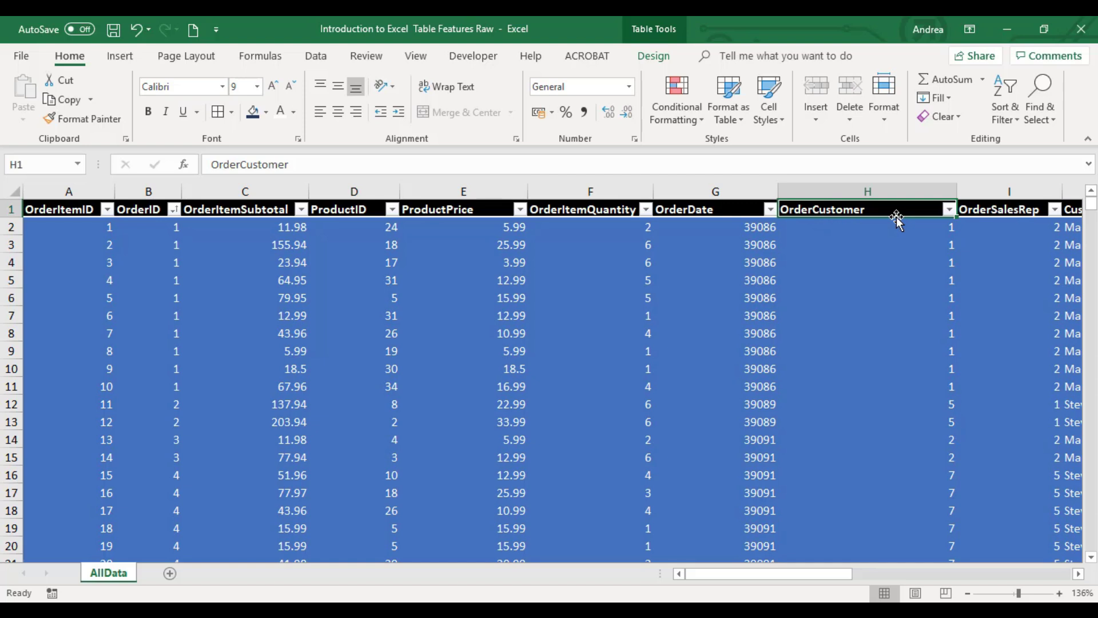
pyautogui.moveTo(897, 218); pyautogui.dragTo(573, 224)
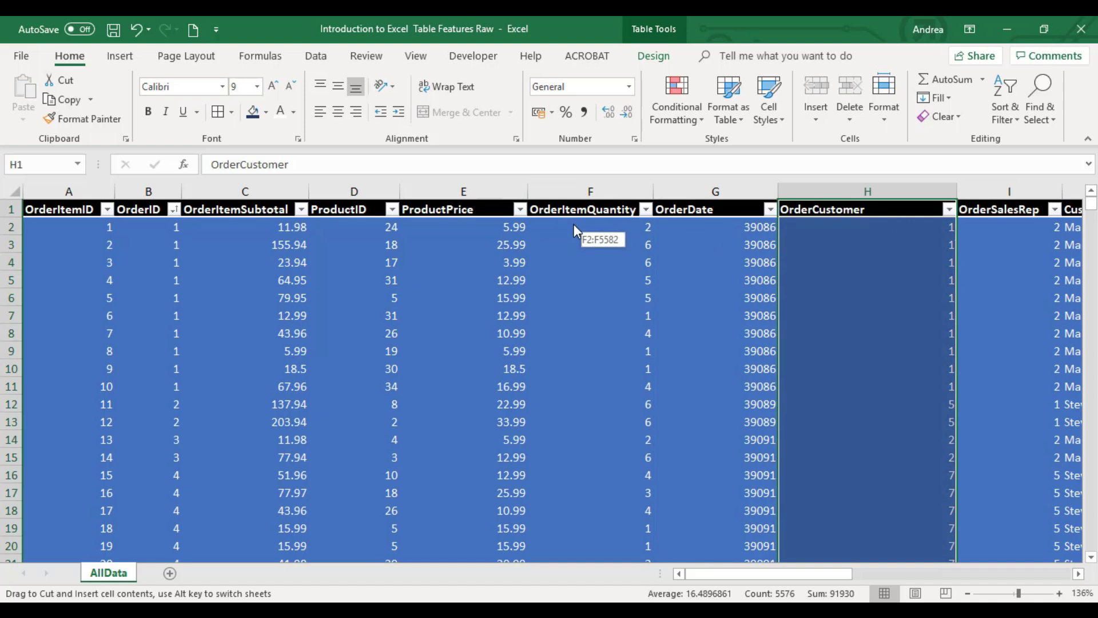
pyautogui.moveTo(573, 224); pyautogui.dragTo(531, 211)
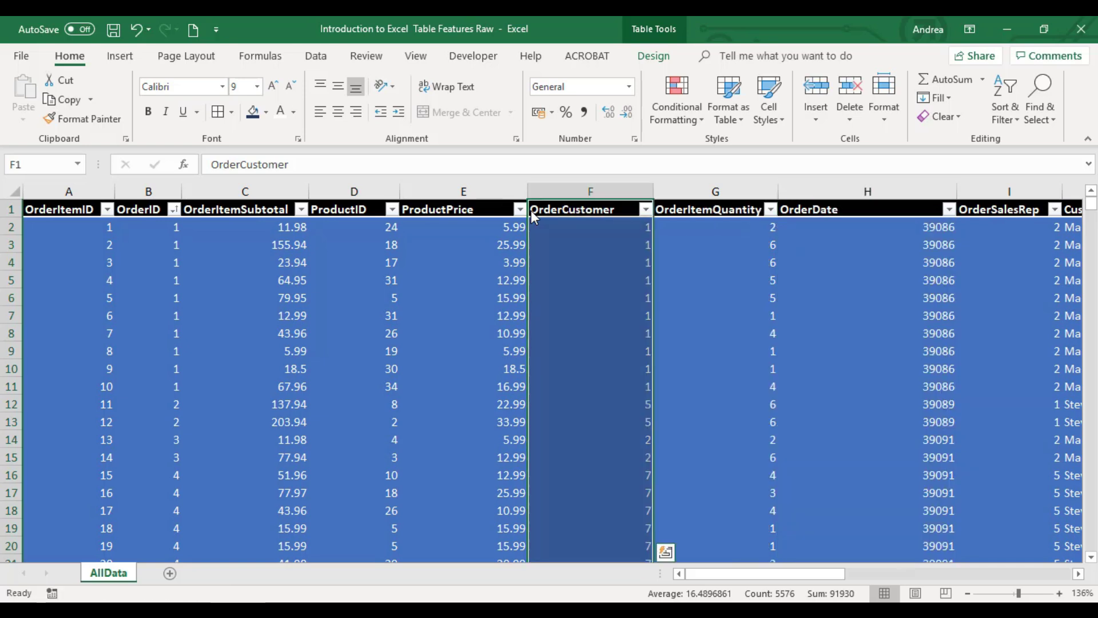
pyautogui.click(471, 223)
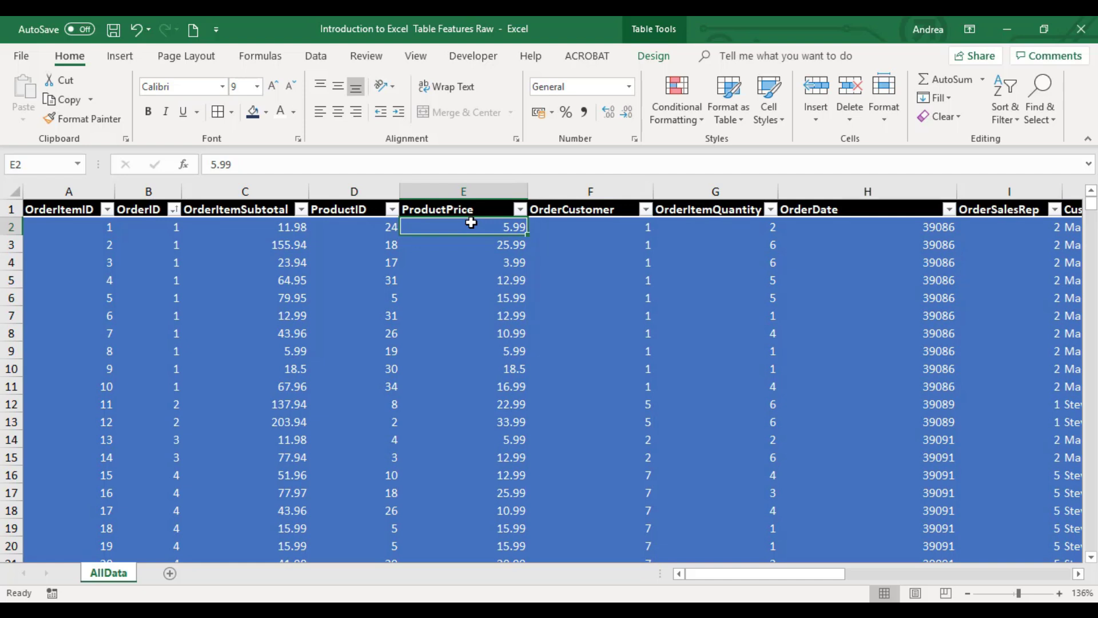
# - Delete the five blank rows 5577 to 5581 at the table's end
pyautogui.press('Up')
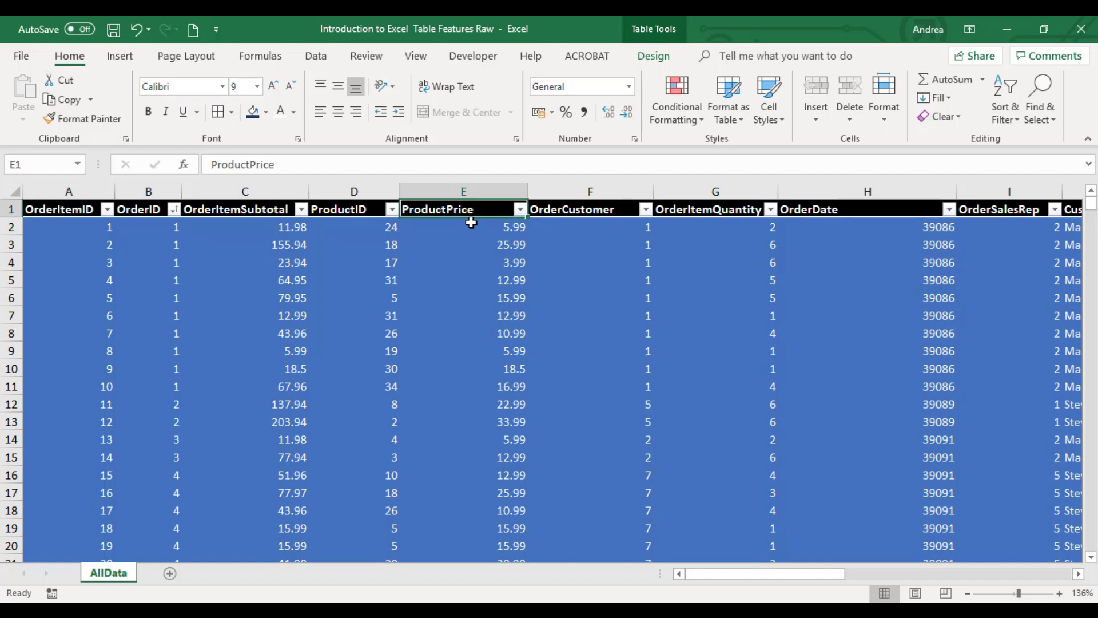
pyautogui.hotkey('ctrl', 'Down')
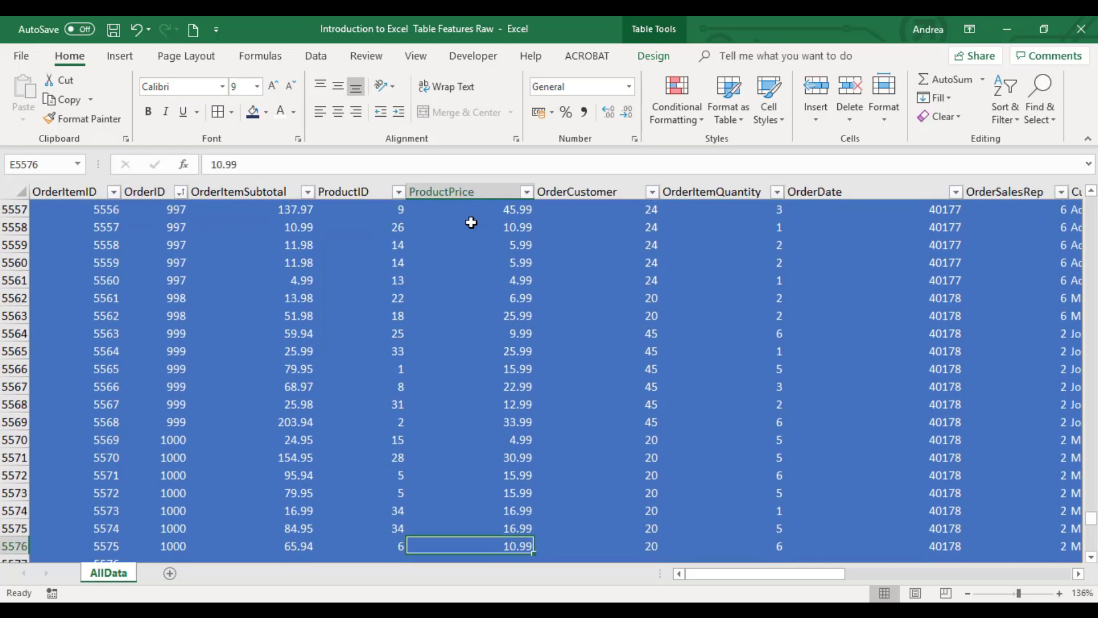
pyautogui.scroll(-4, 585, 428)
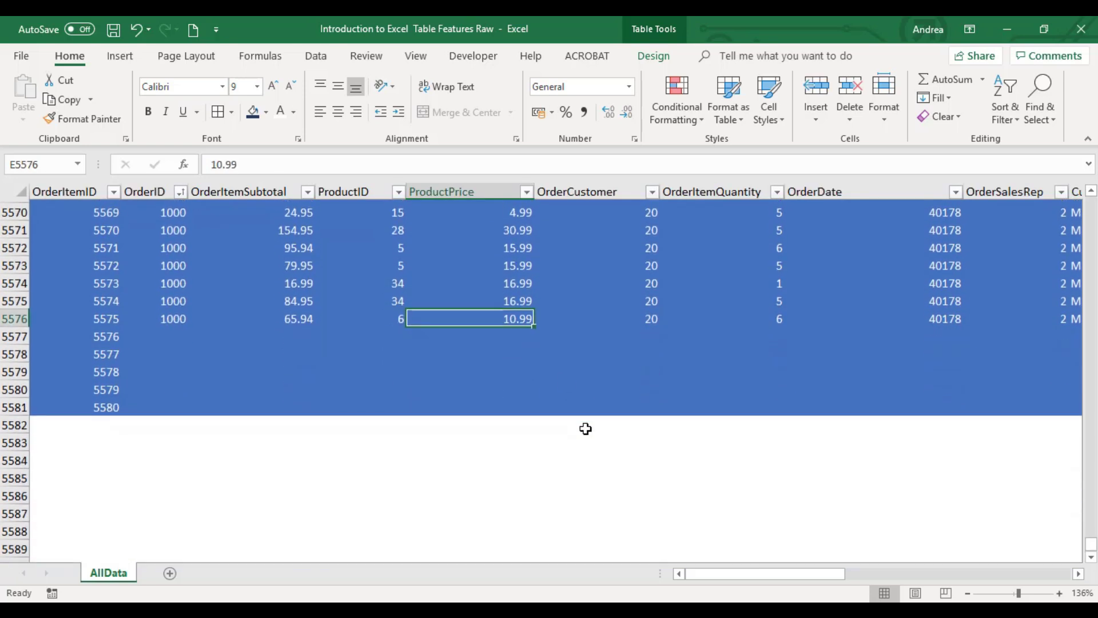
pyautogui.moveTo(8, 333); pyautogui.dragTo(9, 402)
pyautogui.rightClick(9, 404)
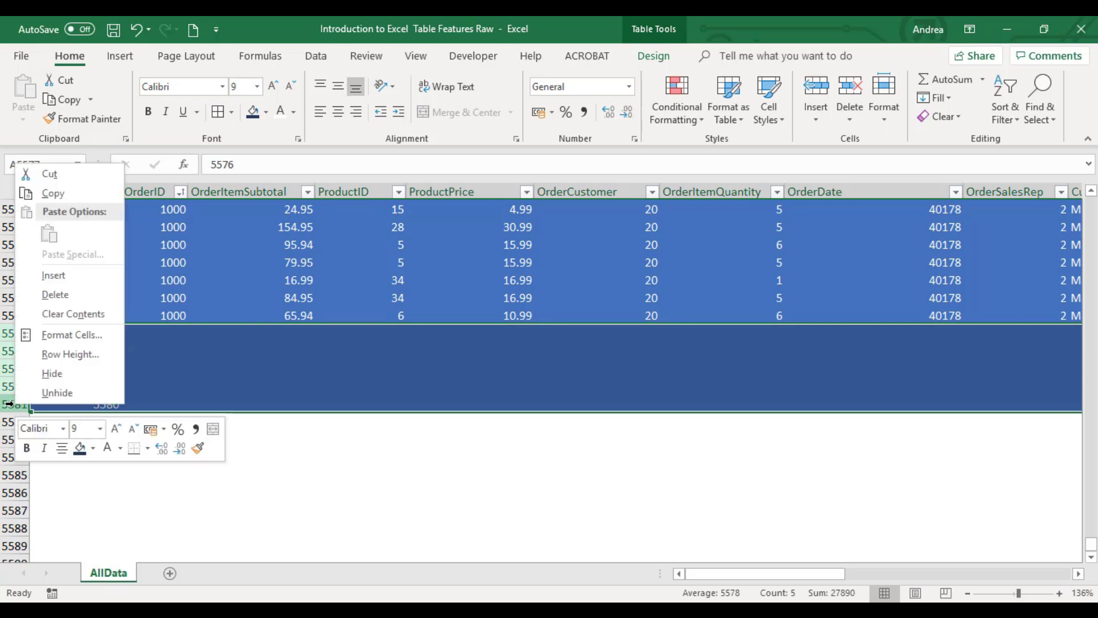
pyautogui.click(78, 297)
# - Check the table's new last row and show the Table Design options
pyautogui.click(524, 279)
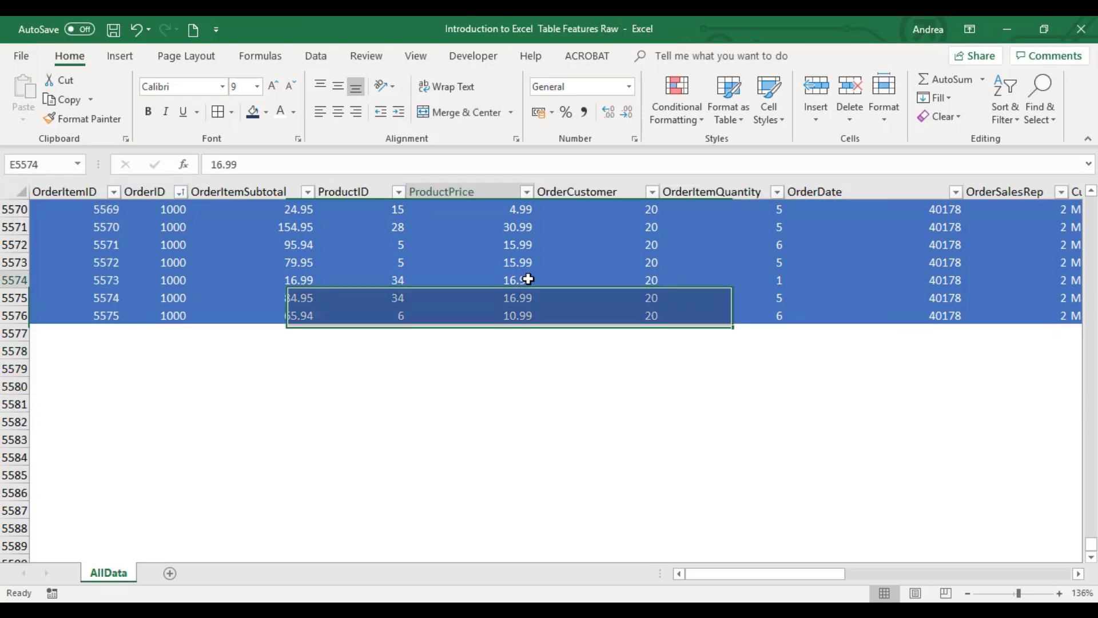
pyautogui.press('Down')
pyautogui.press('Down')
pyautogui.press('Down')
pyautogui.press('Up')
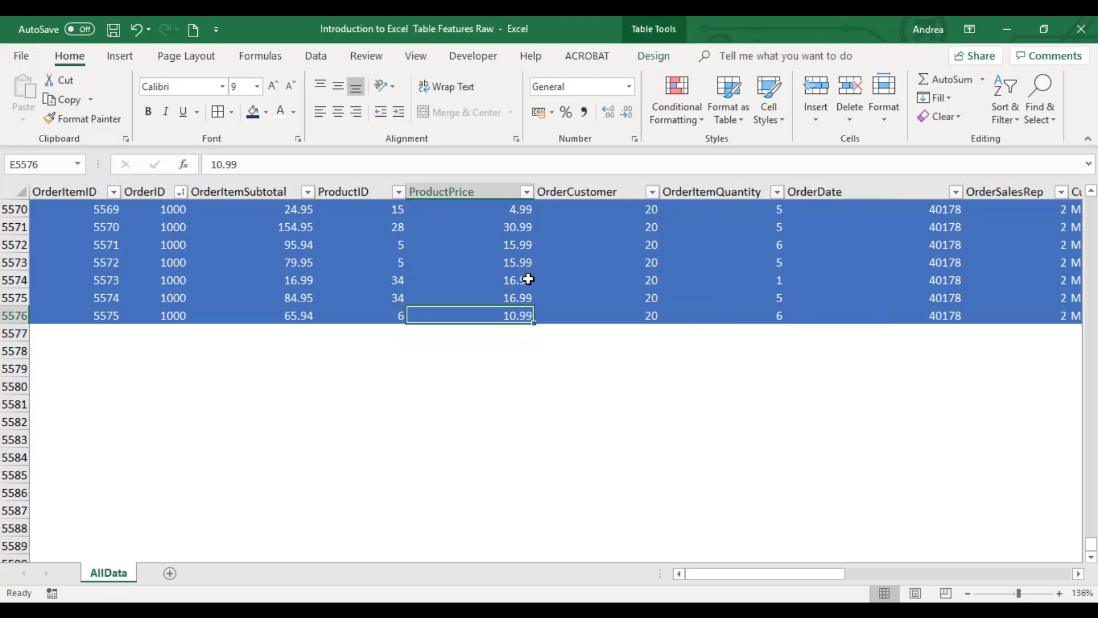
pyautogui.click(652, 57)
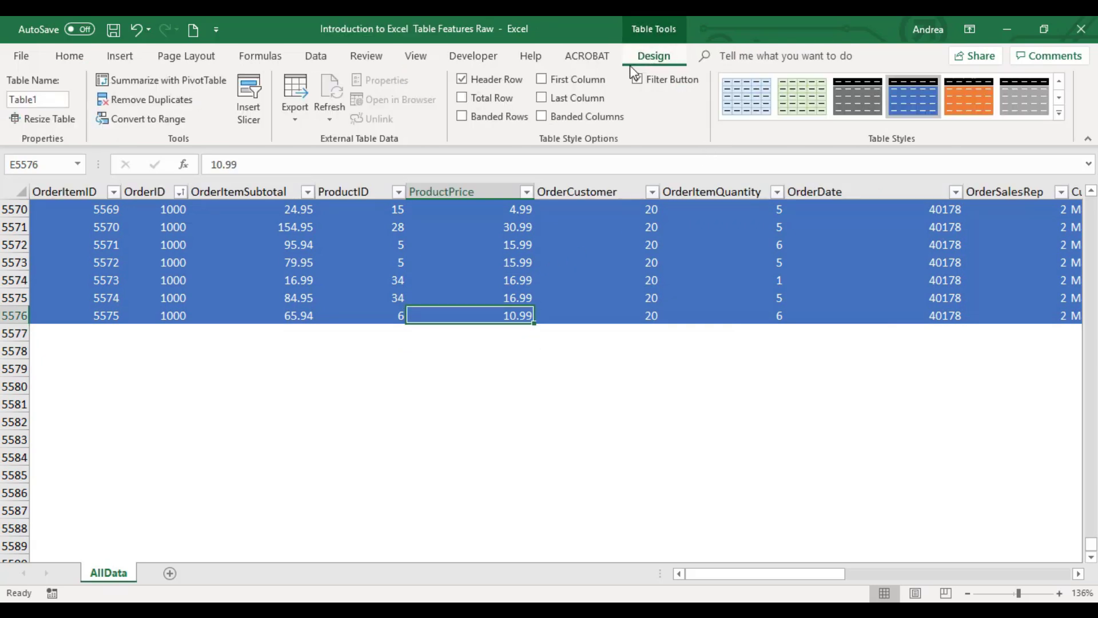
# - Add a Total row to the table and select its OrderID total cell
pyautogui.click(484, 100)
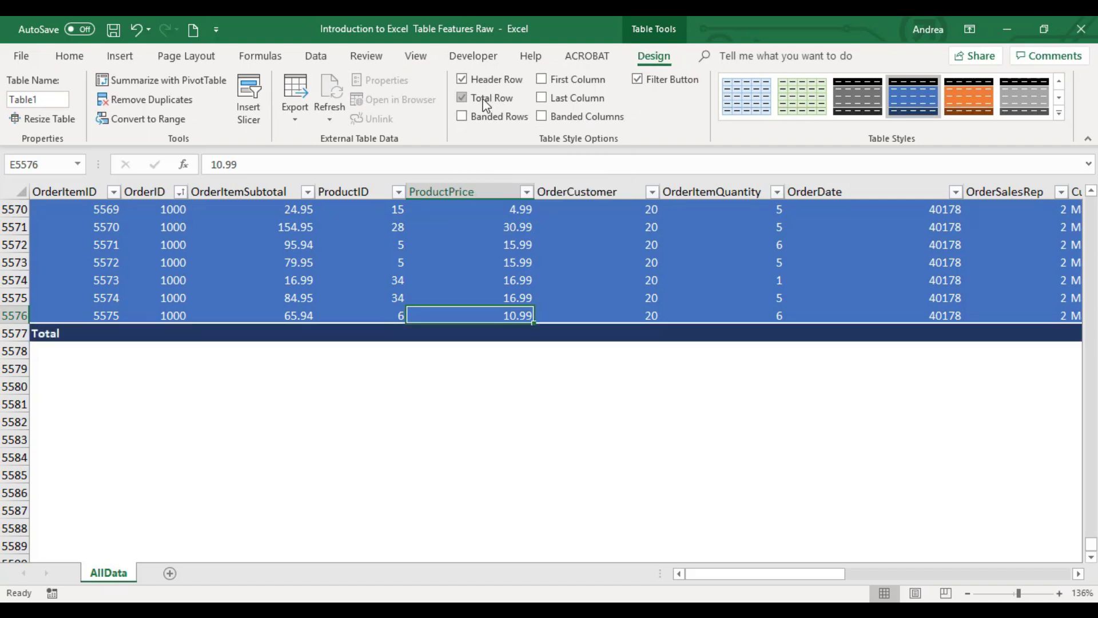
pyautogui.click(9, 331)
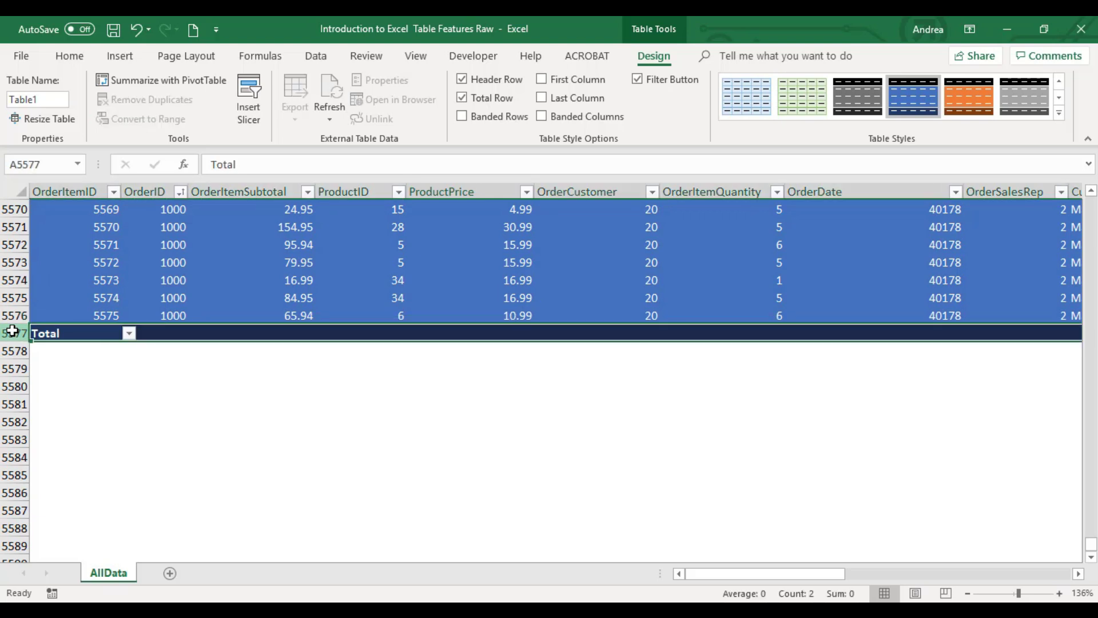
pyautogui.click(92, 334)
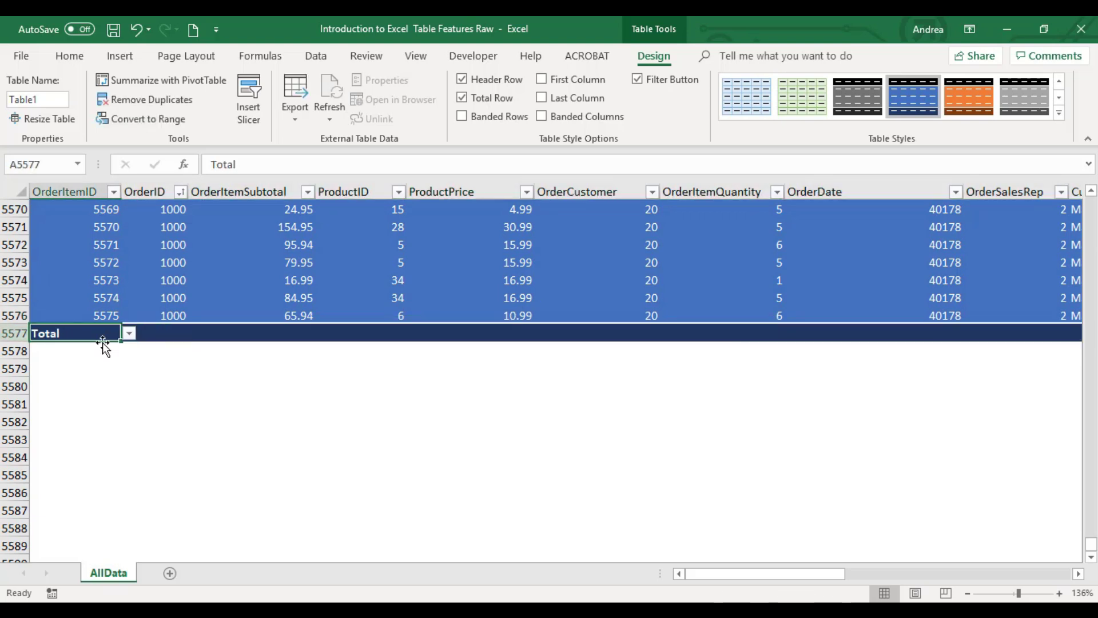
pyautogui.moveTo(719, 574); pyautogui.dragTo(698, 579)
pyautogui.click(180, 337)
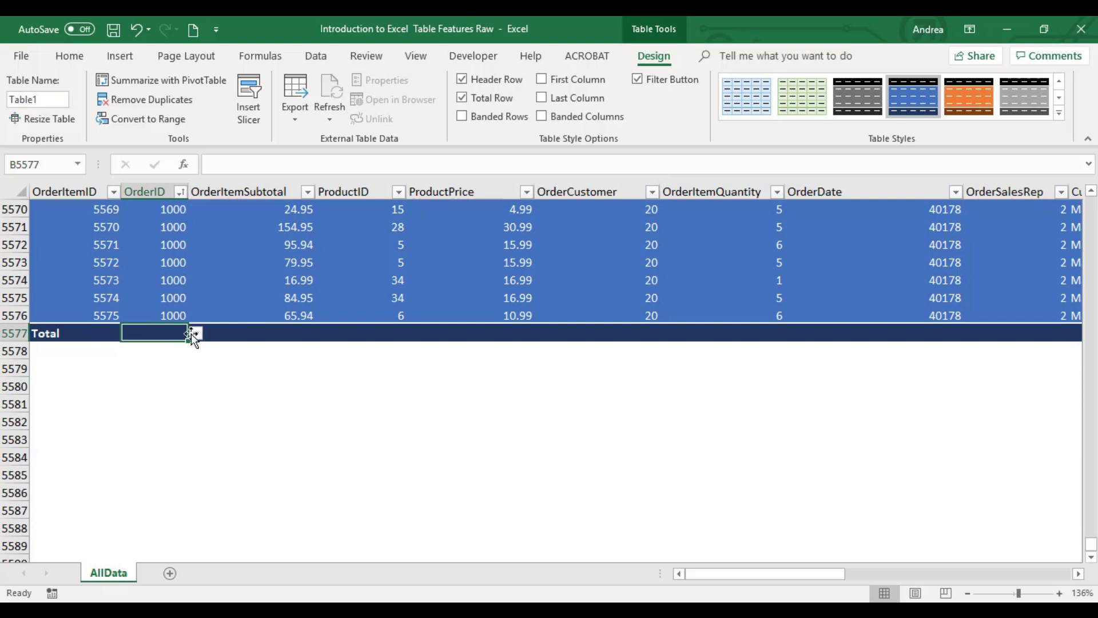
# - Try Average, Count, Count Numbers, Max and Min for the OrderID total, settling on Sum (2761265)
pyautogui.click(196, 334)
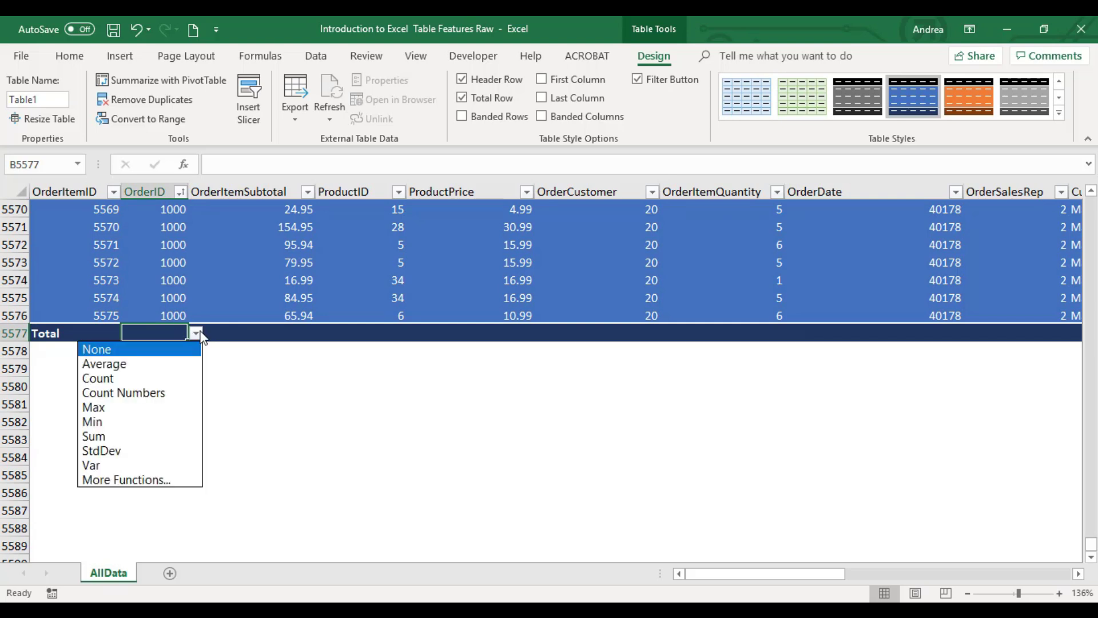
pyautogui.click(170, 371)
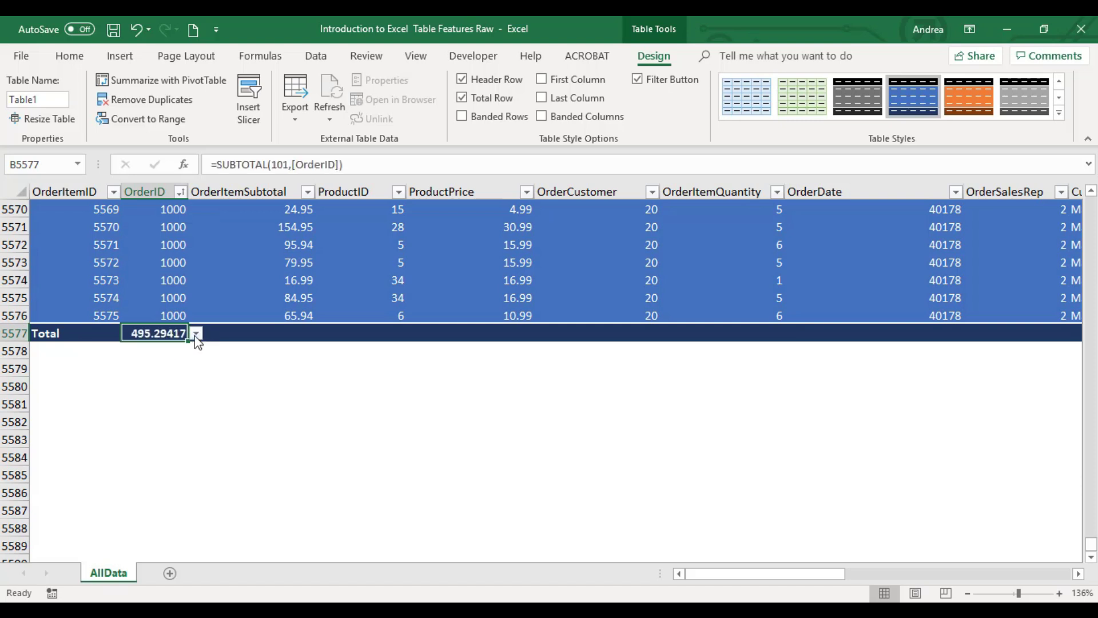
pyautogui.click(196, 334)
pyautogui.click(160, 379)
pyautogui.click(196, 335)
pyautogui.click(173, 393)
pyautogui.click(196, 334)
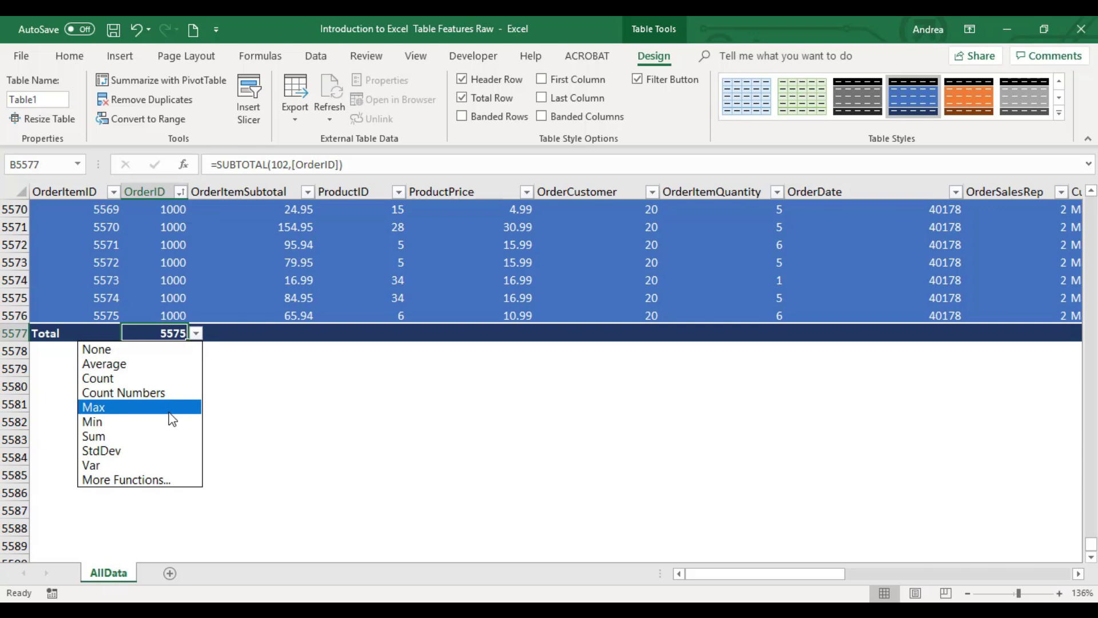
pyautogui.click(171, 407)
pyautogui.click(196, 334)
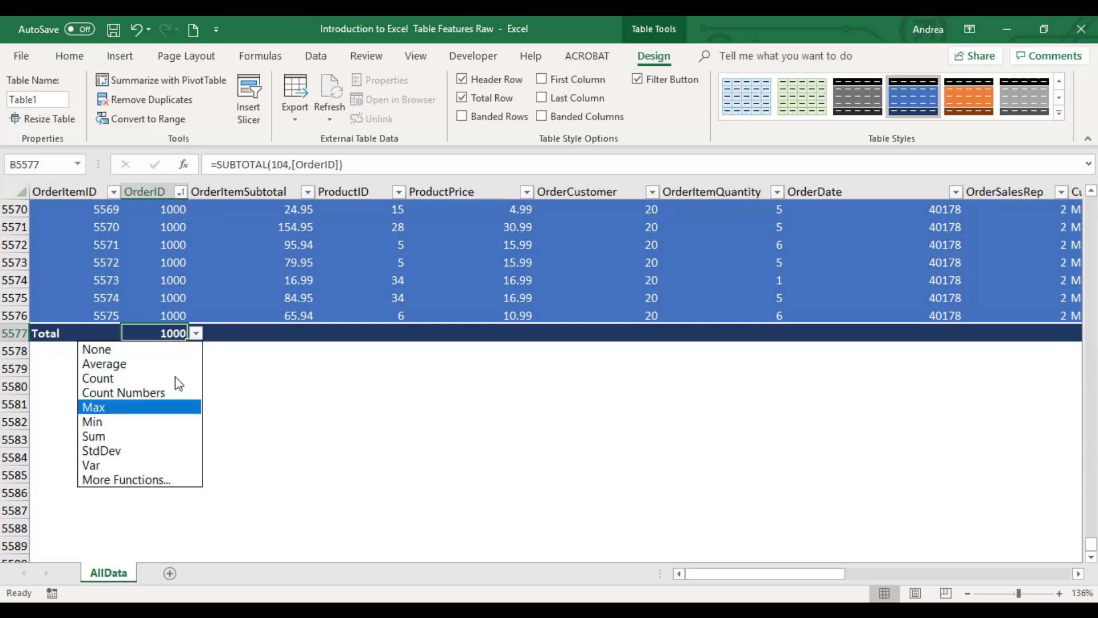
pyautogui.click(157, 421)
pyautogui.click(196, 334)
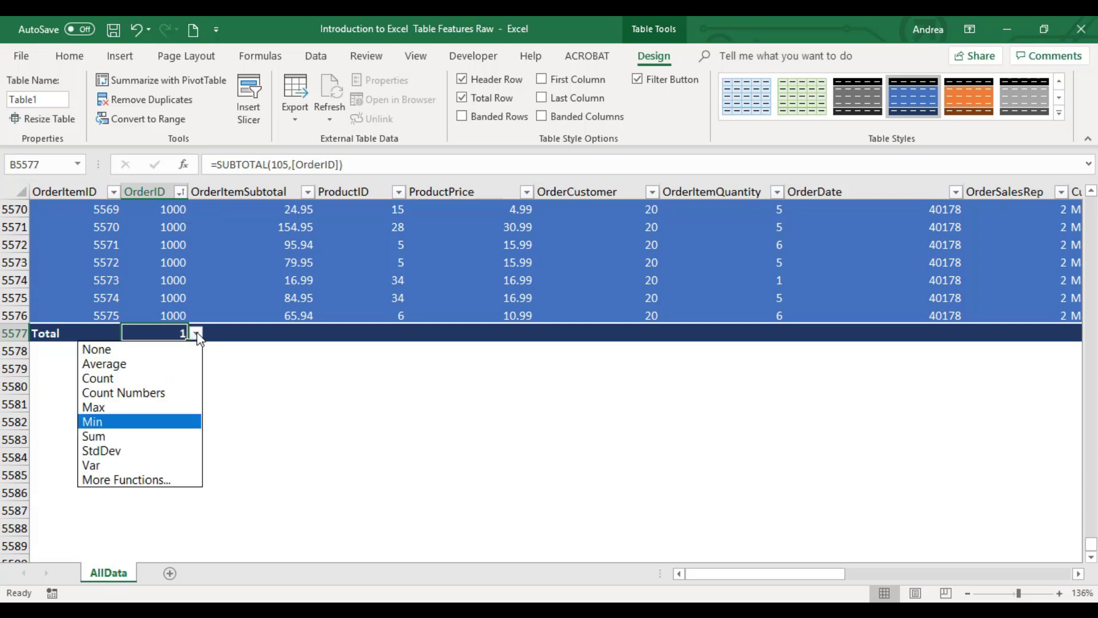
pyautogui.click(164, 438)
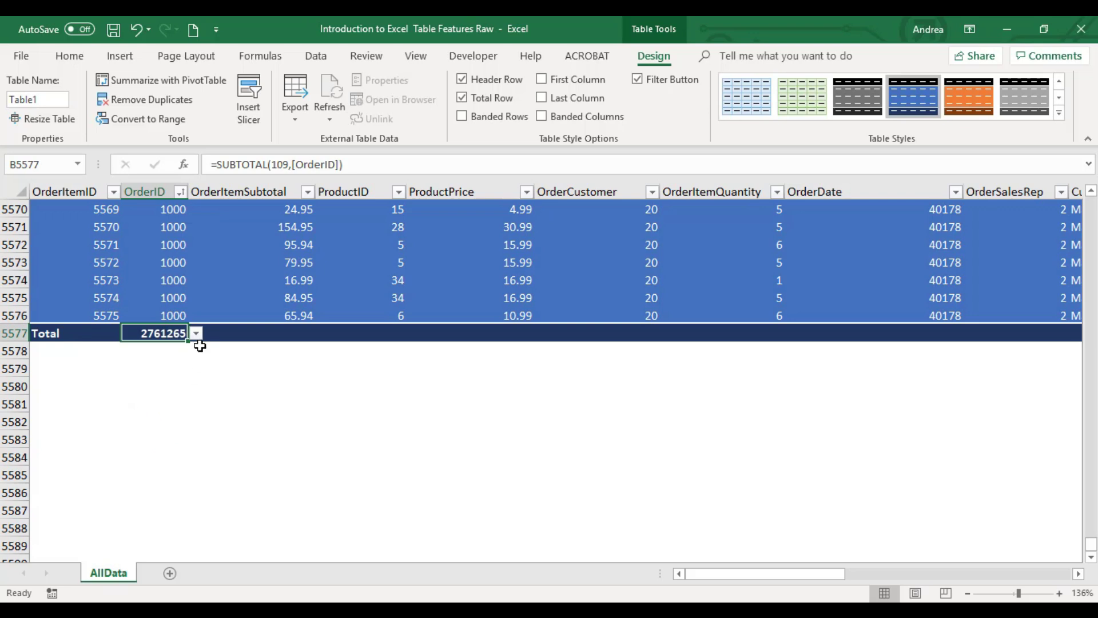
# - Inspect the total cell's SUBTOTAL(109,[OrderID]) formula without changing it
pyautogui.click(343, 164)
pyautogui.moveTo(343, 164); pyautogui.dragTo(204, 164)
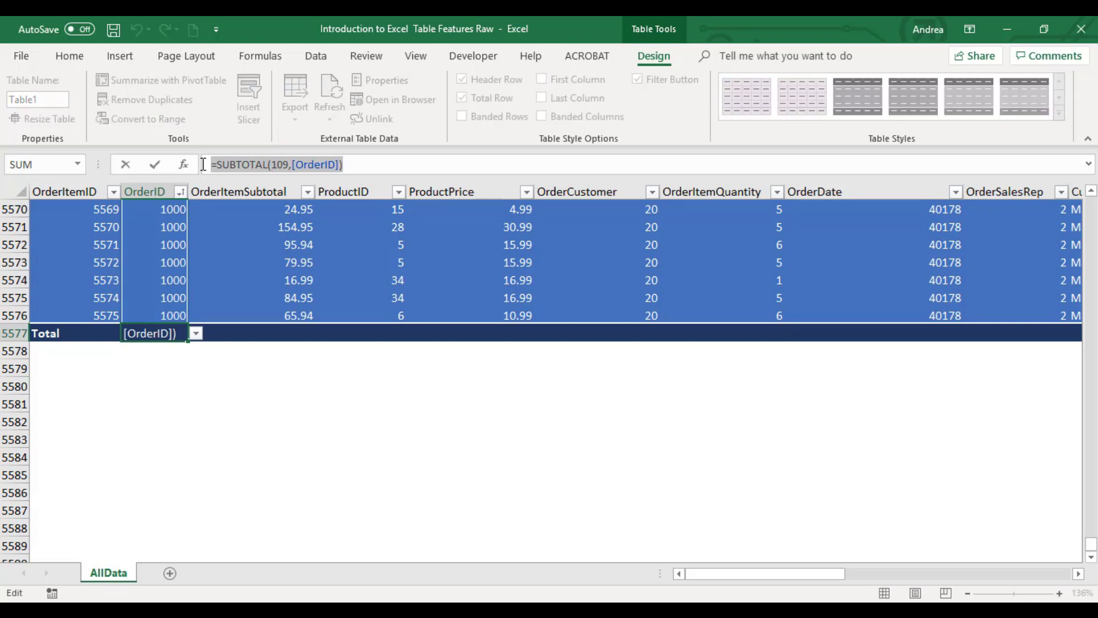
pyautogui.press('Escape')
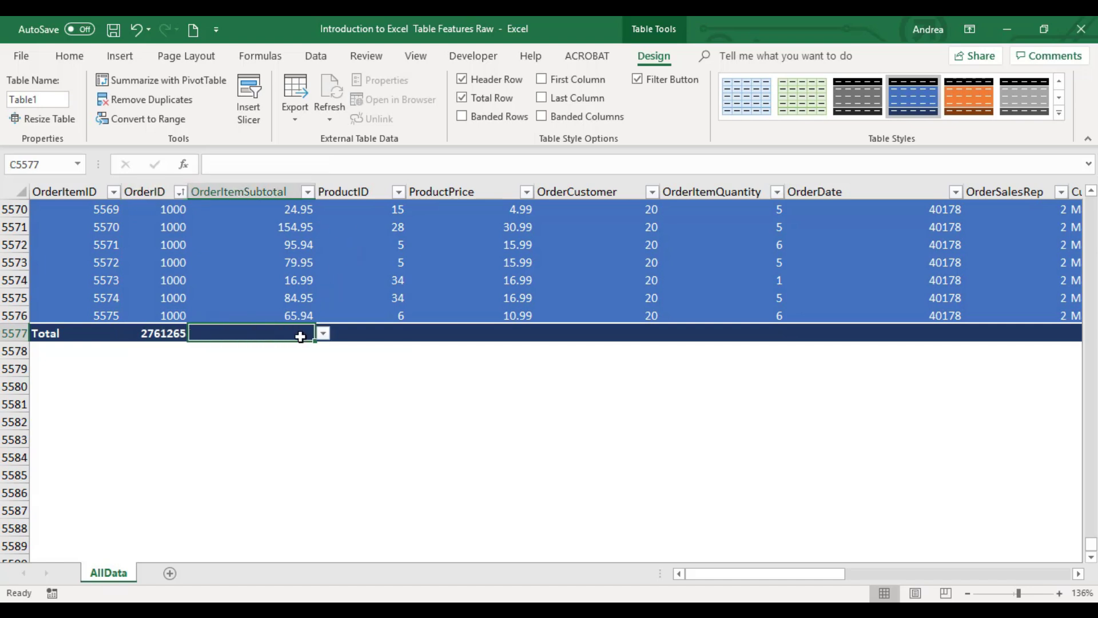
# - Set totals: Average for OrderItemSubtotal, Max for ProductID (34), Min for ProductPrice (3.99), Sum for OrderCustomer (91930)
pyautogui.click(324, 334)
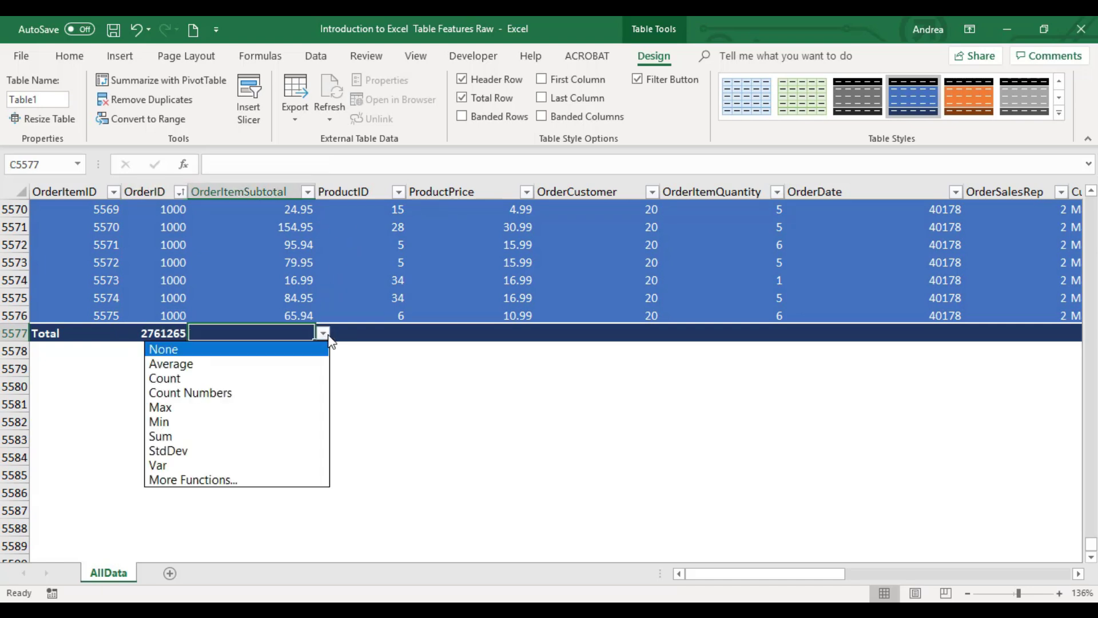
pyautogui.click(274, 368)
pyautogui.click(398, 333)
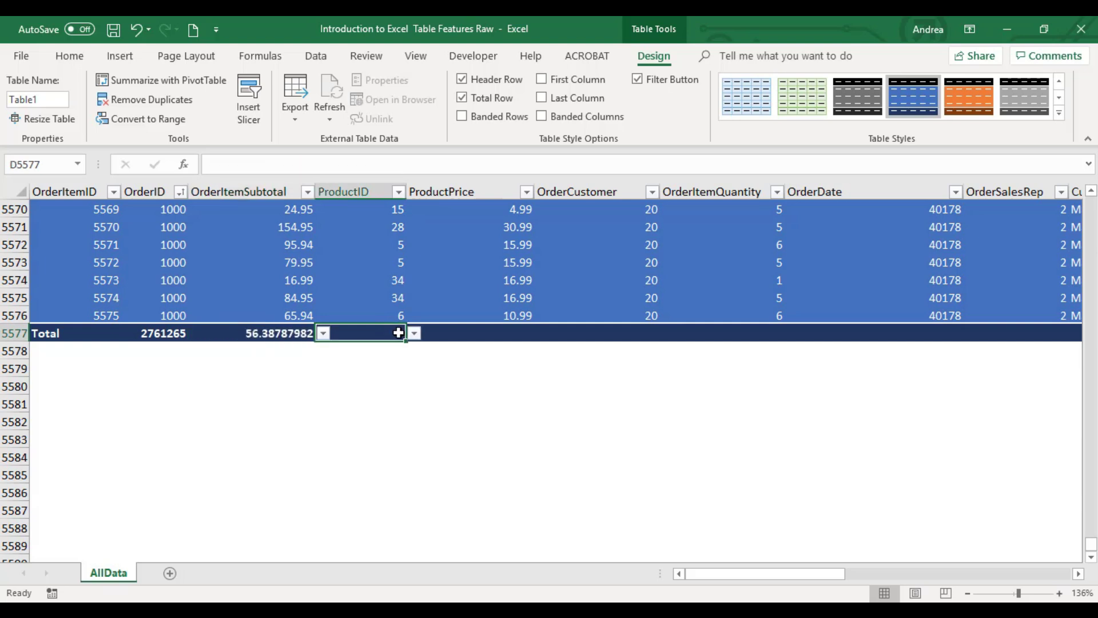
pyautogui.click(414, 334)
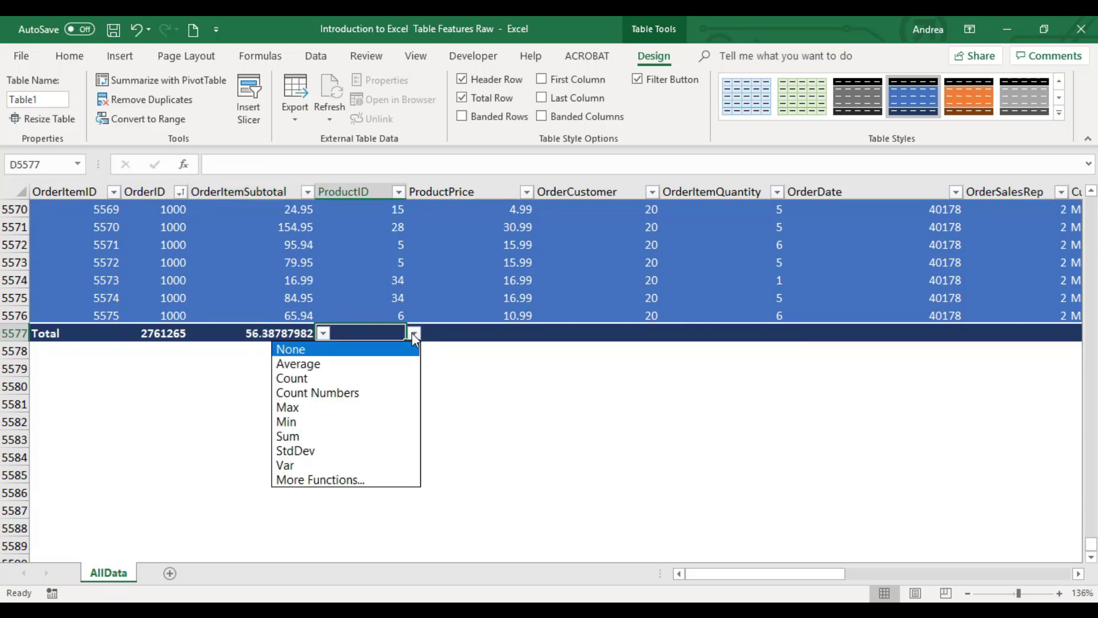
pyautogui.click(375, 412)
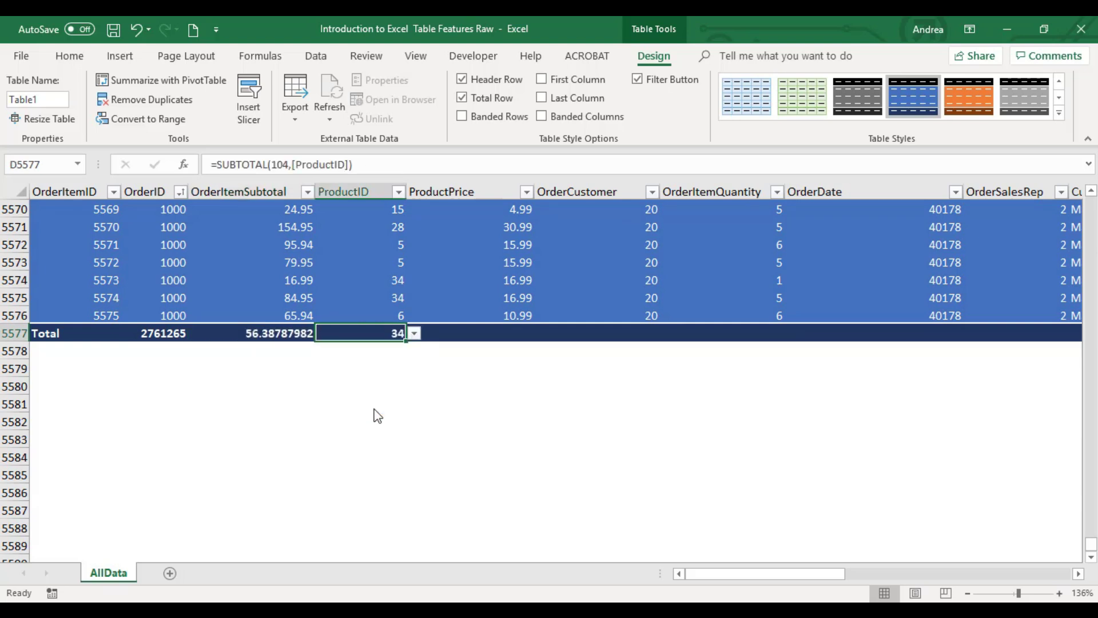
pyautogui.click(514, 335)
pyautogui.click(541, 334)
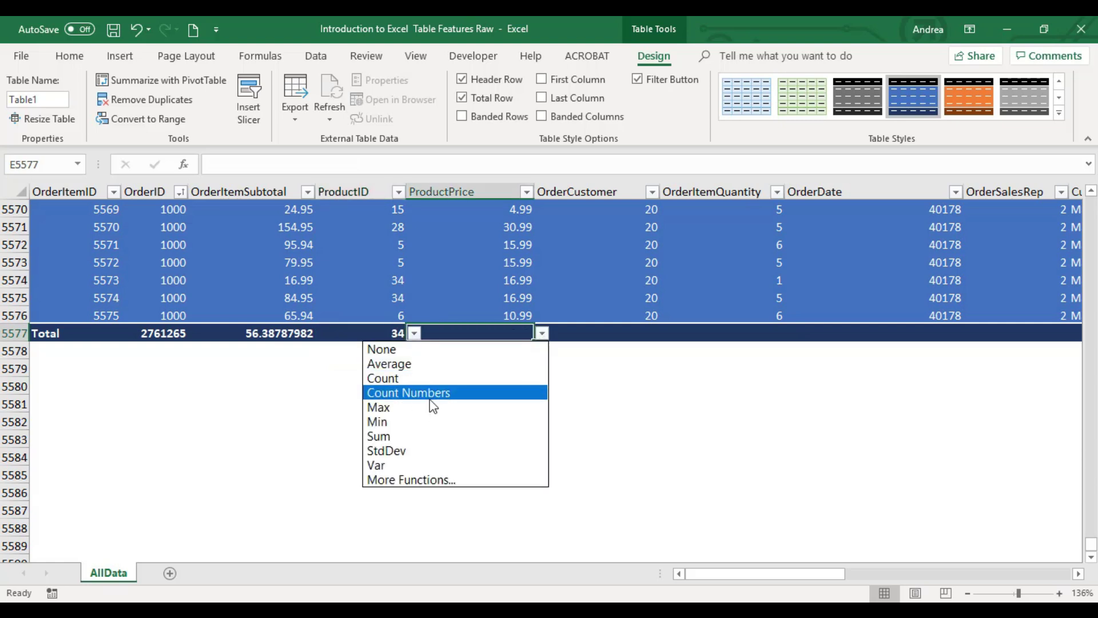
pyautogui.click(412, 423)
pyautogui.click(641, 334)
pyautogui.click(668, 334)
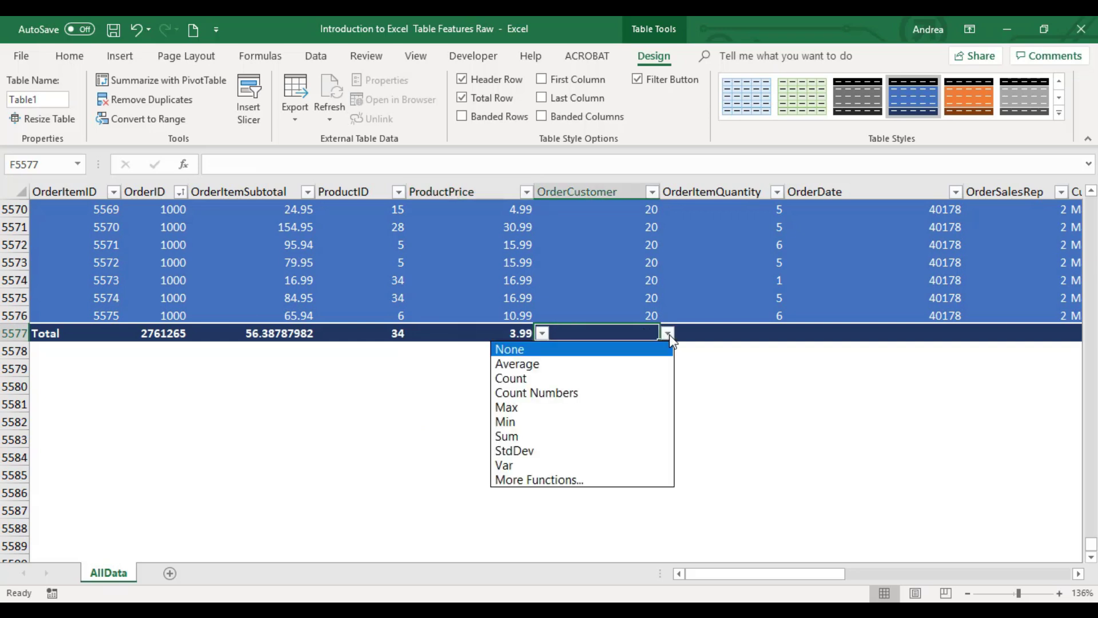
pyautogui.click(524, 435)
# - Dismiss the OrderItemQuantity total list without choosing a function, then select the whole Total row
pyautogui.click(773, 331)
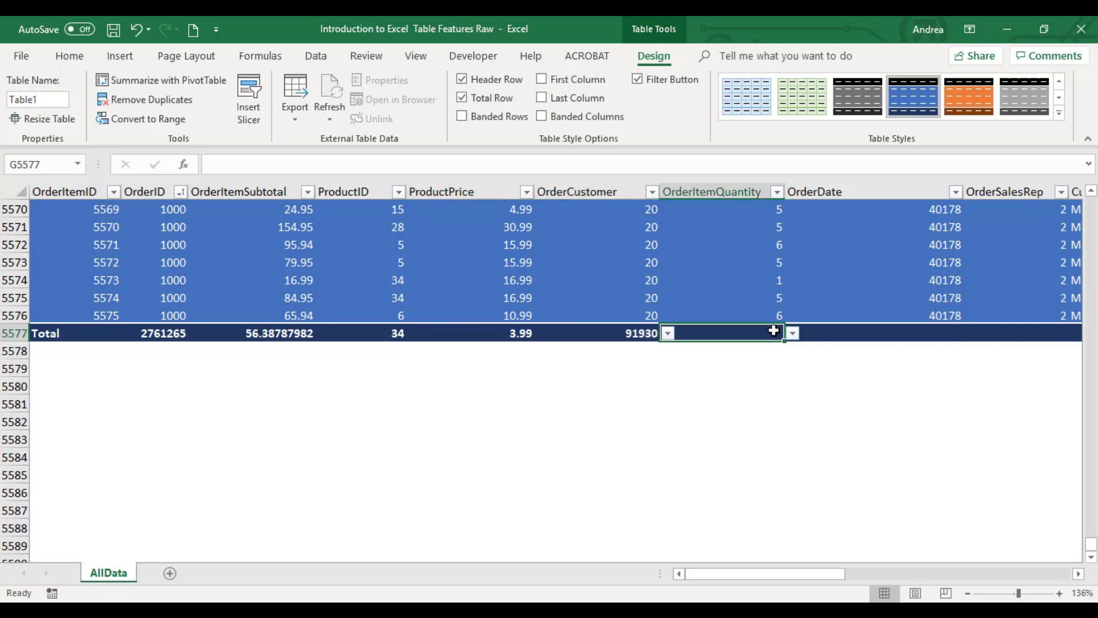
pyautogui.click(792, 333)
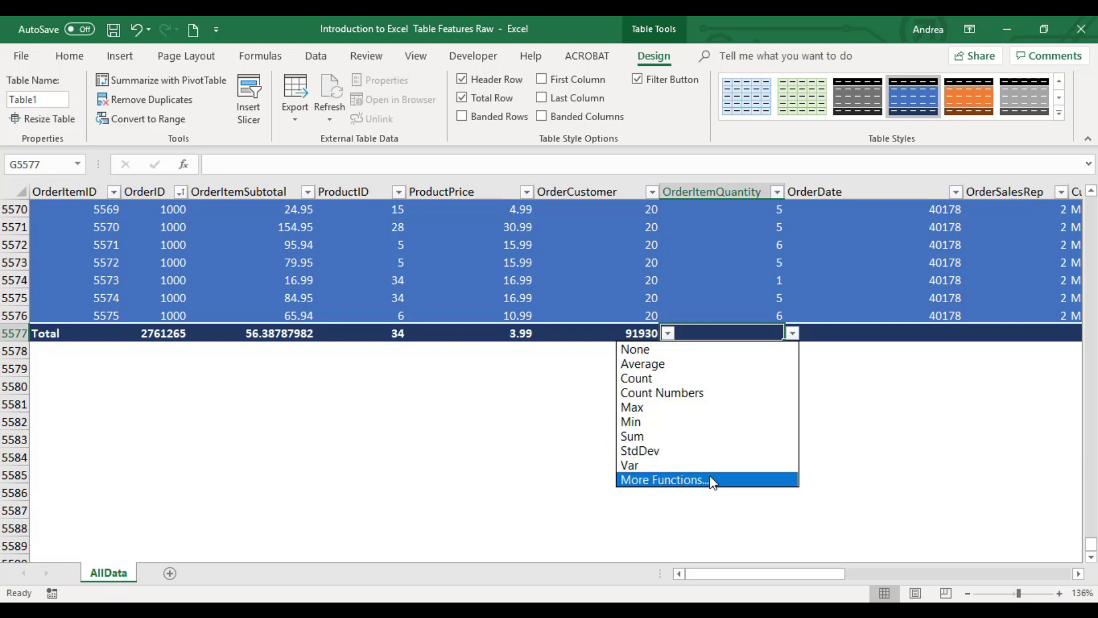
pyautogui.click(769, 332)
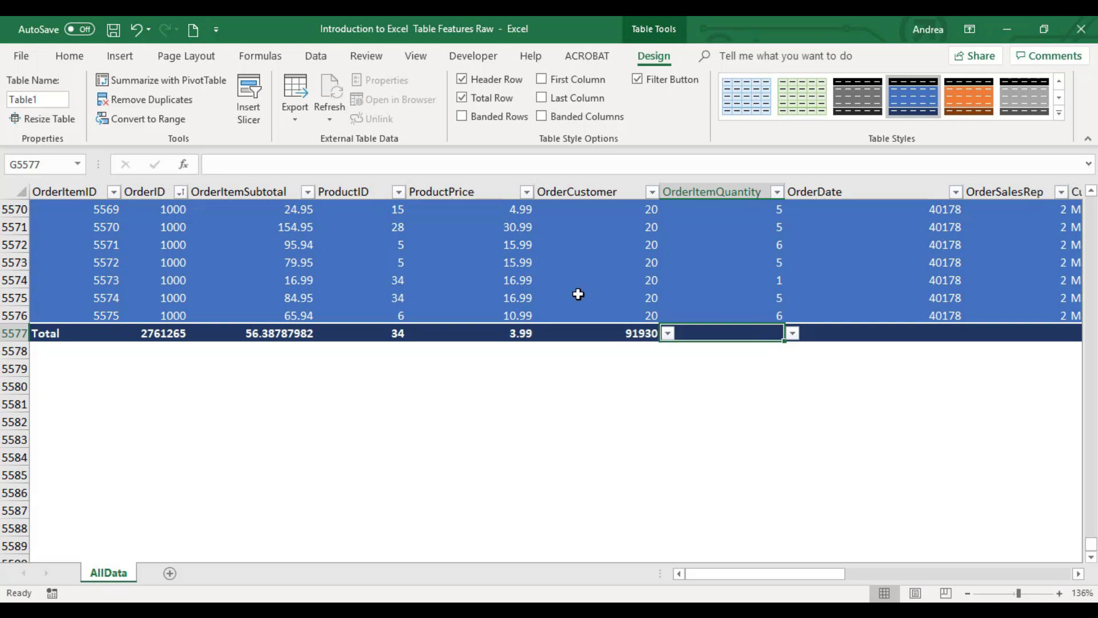
pyautogui.scroll(2, 578, 294)
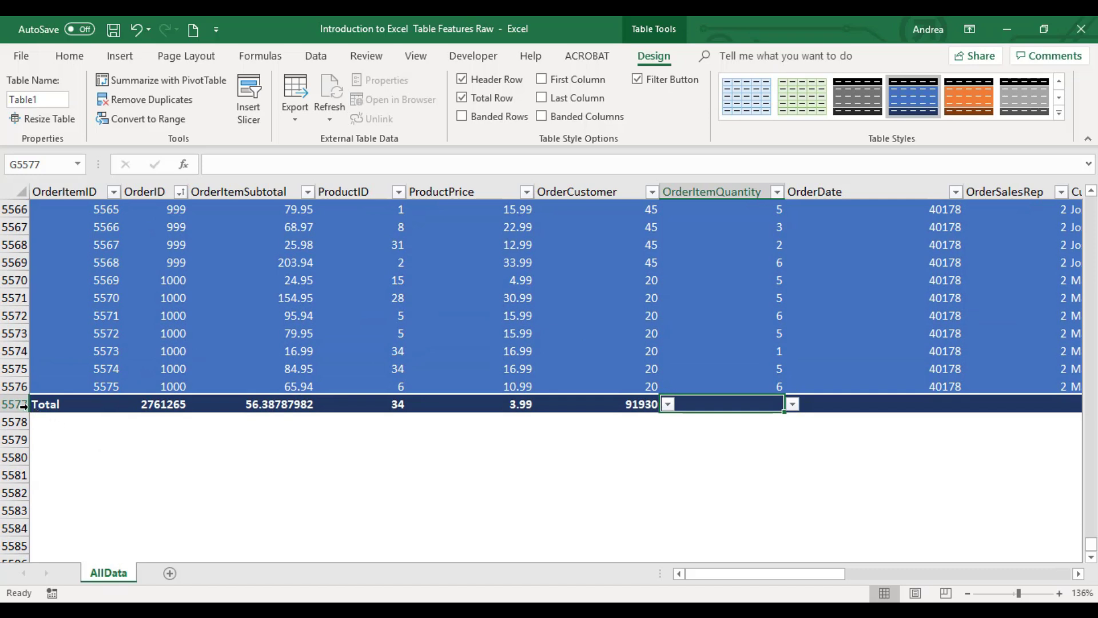
pyautogui.click(16, 406)
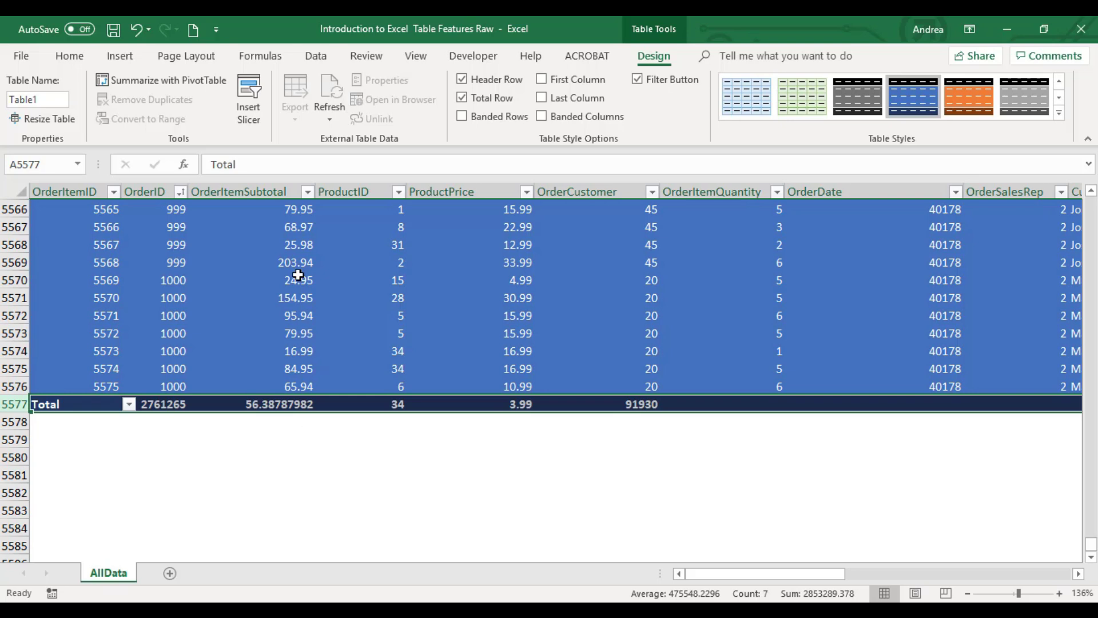
# - Turn off the table's Total Row, then jump between the table's edges with Ctrl+arrow keys
pyautogui.click(462, 98)
pyautogui.click(369, 238)
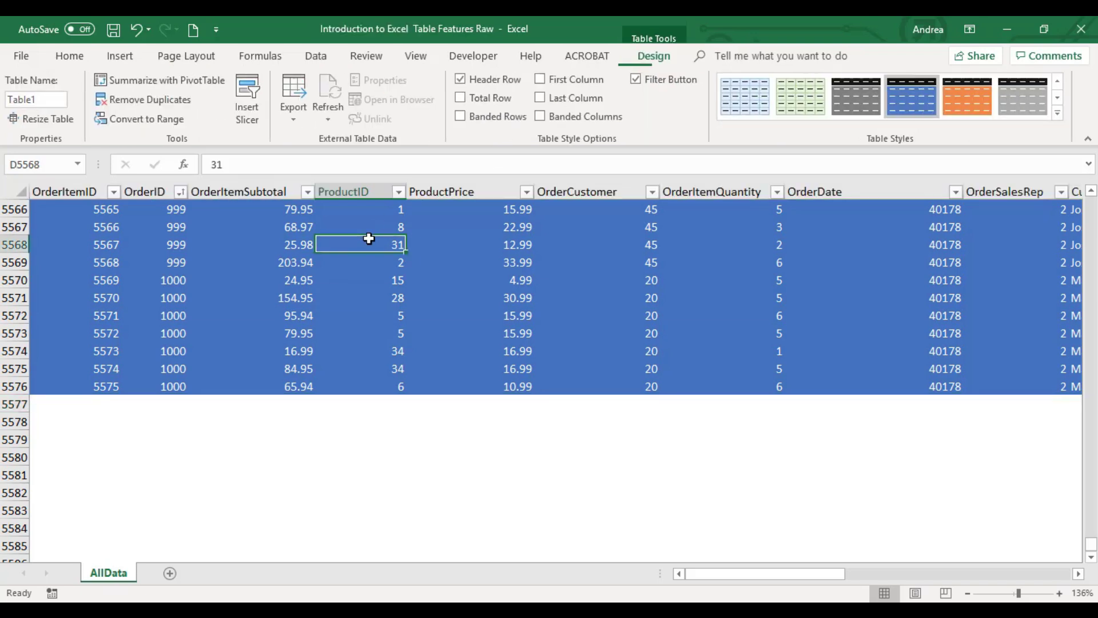
pyautogui.hotkey('ctrl', 'Up')
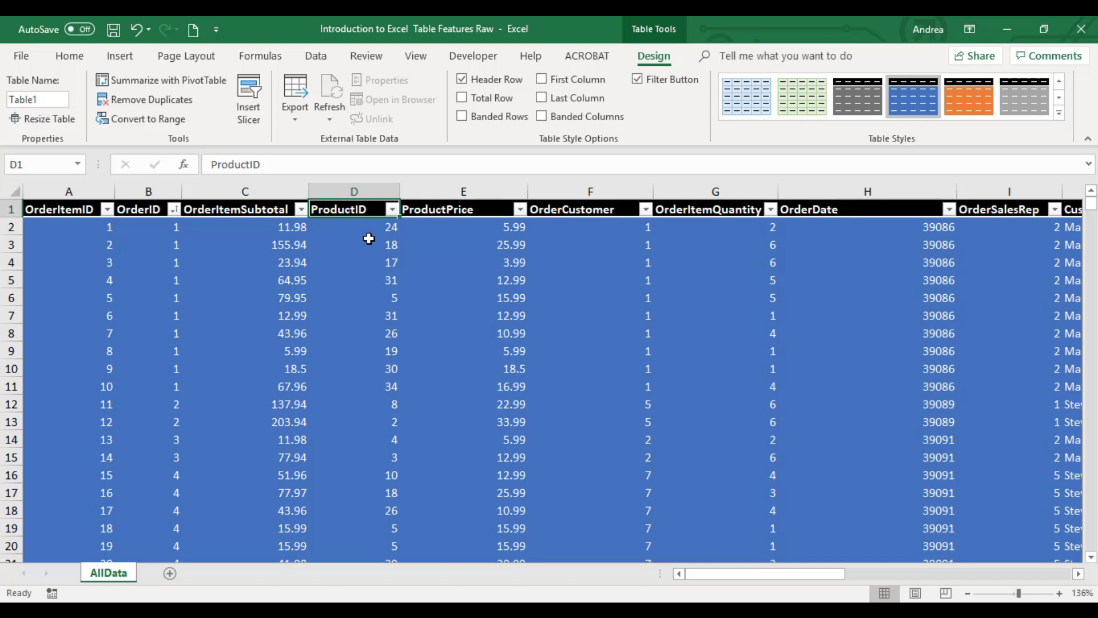
pyautogui.hotkey('ctrl', 'Left')
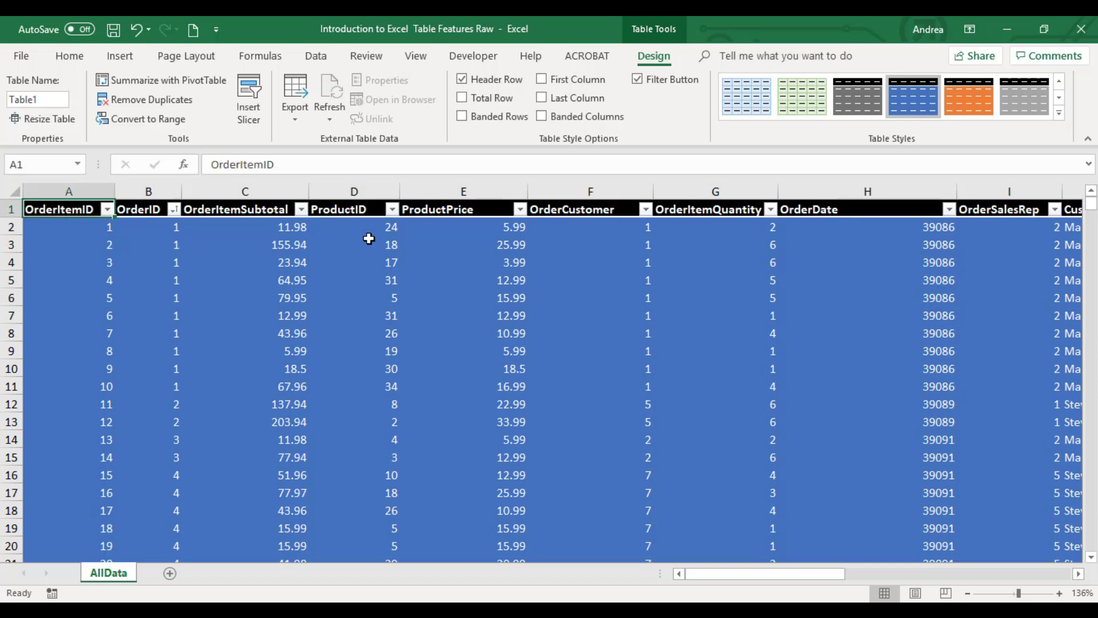
pyautogui.hotkey('ctrl', 'Down')
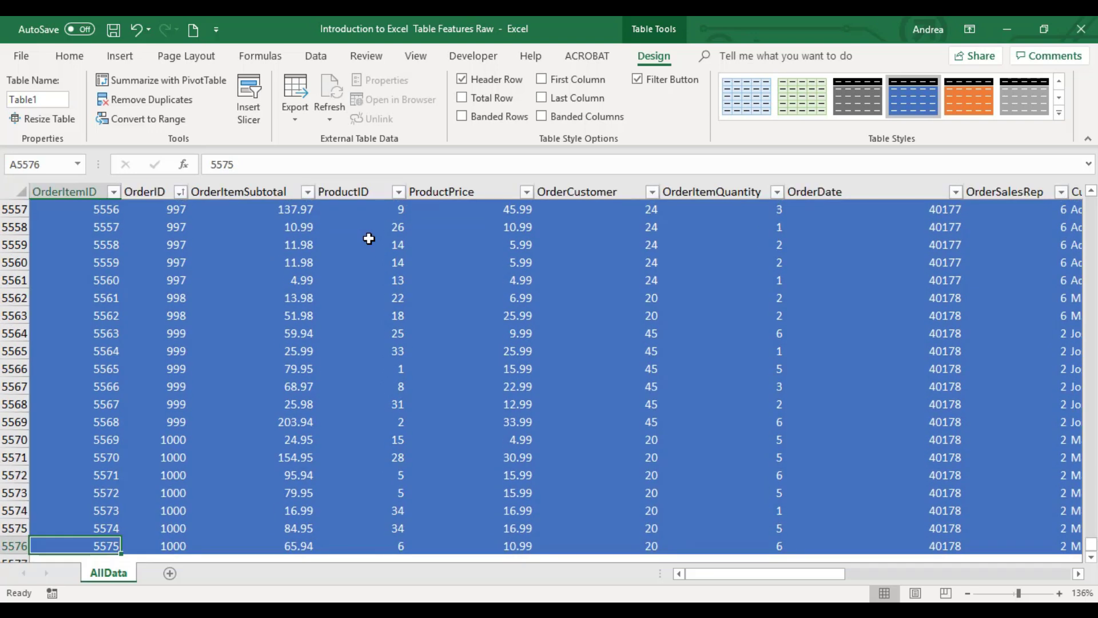
pyautogui.hotkey('ctrl', 'Right')
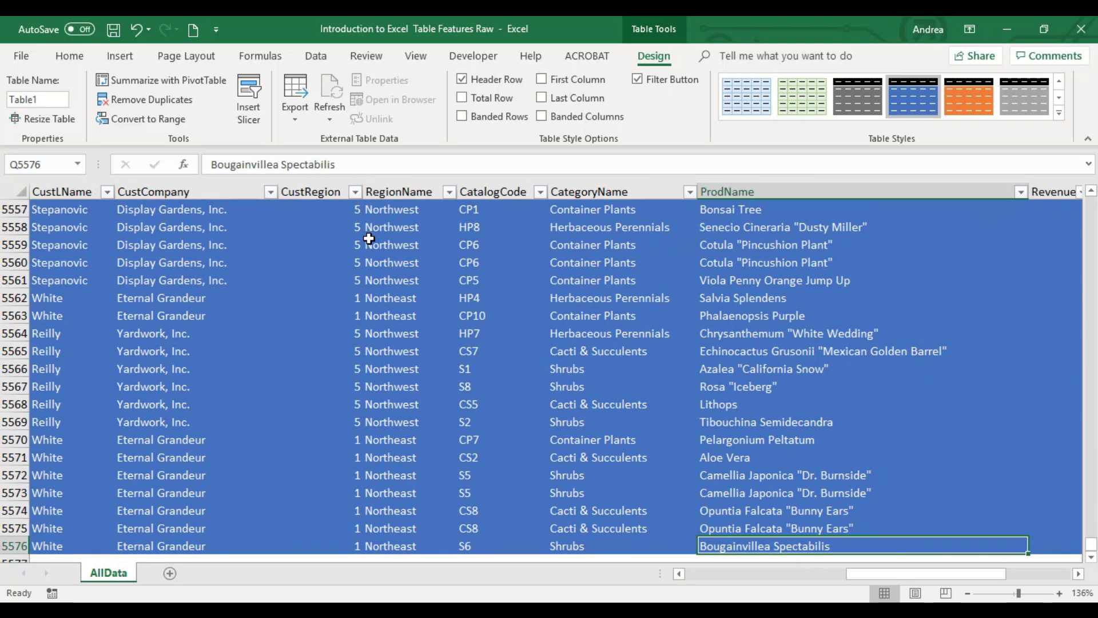
pyautogui.hotkey('ctrl', 'Up')
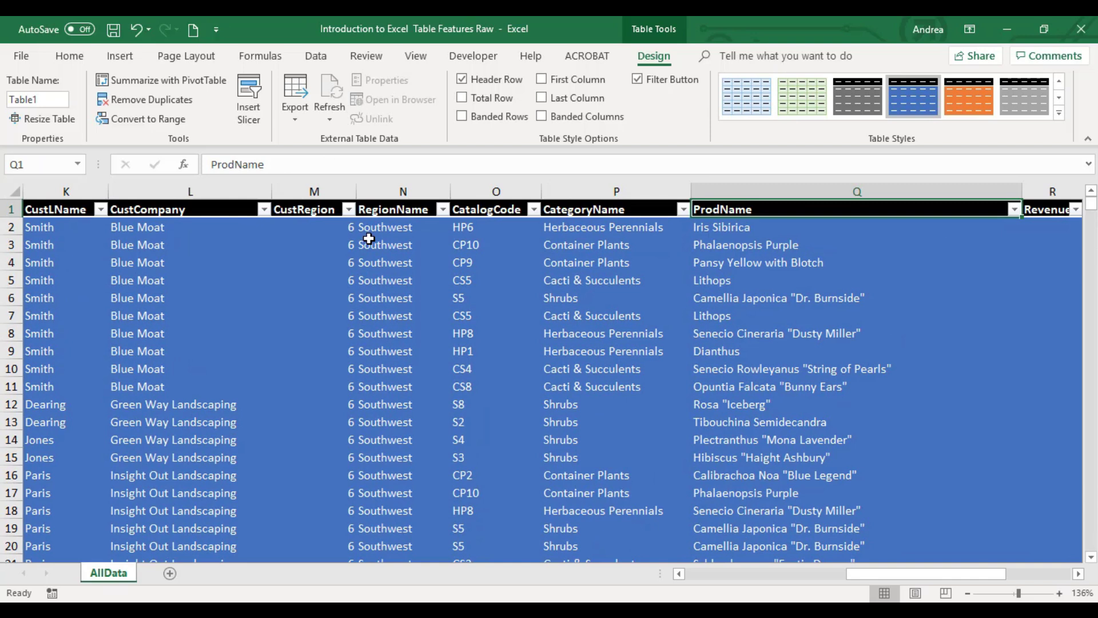
pyautogui.hotkey('ctrl', 'Left')
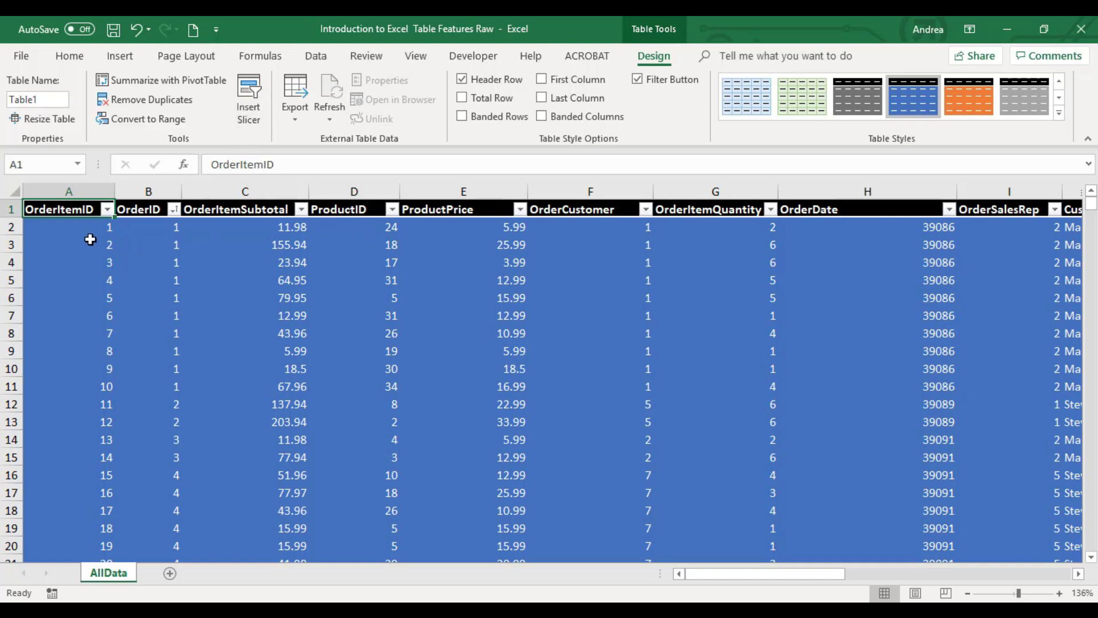
# - Insert 13 blank rows above the table so its header starts at row 14
pyautogui.moveTo(8, 213); pyautogui.dragTo(4, 418)
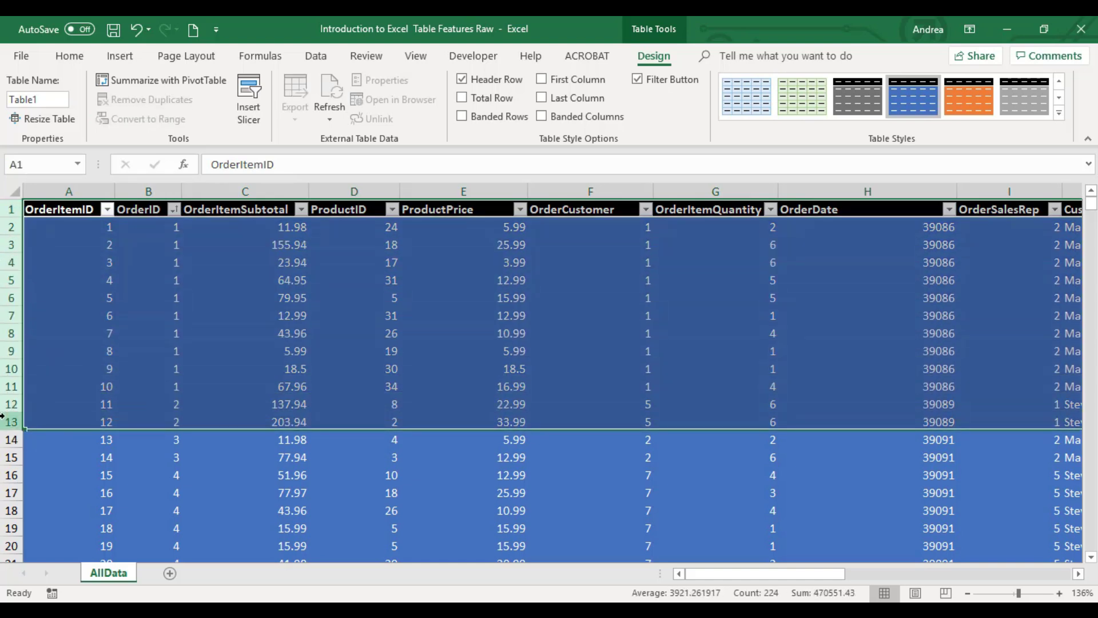
pyautogui.rightClick(12, 374)
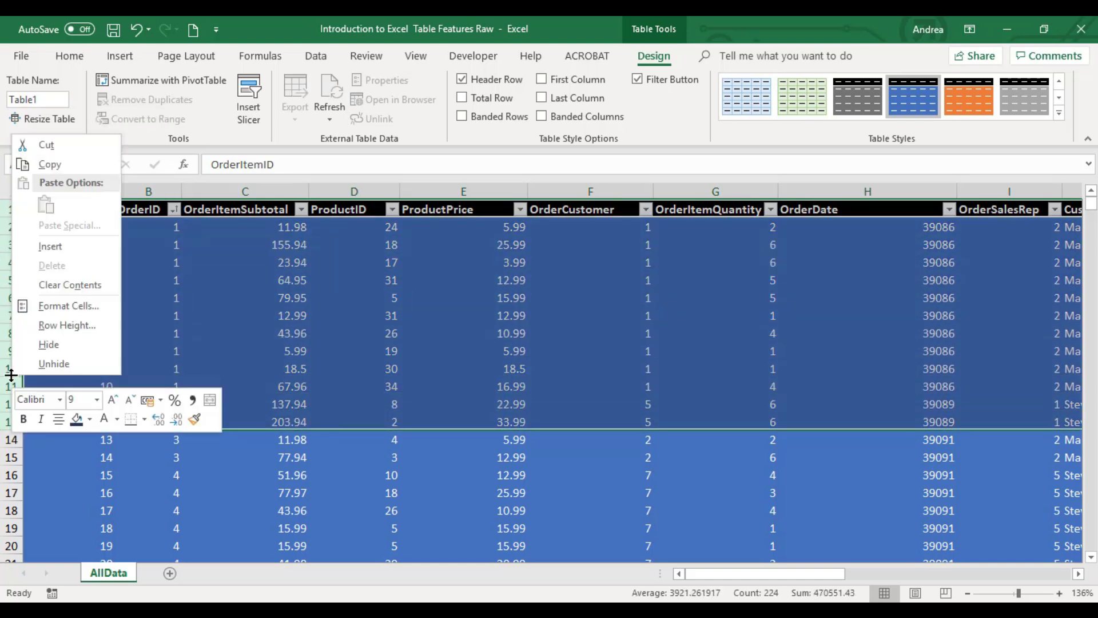
pyautogui.click(93, 247)
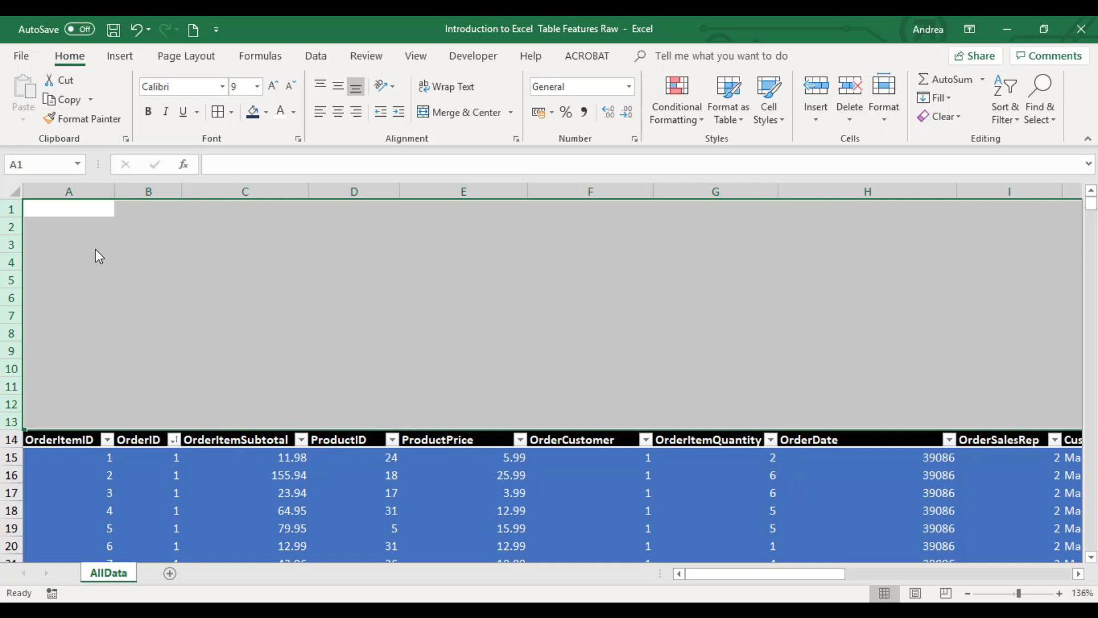
pyautogui.click(99, 208)
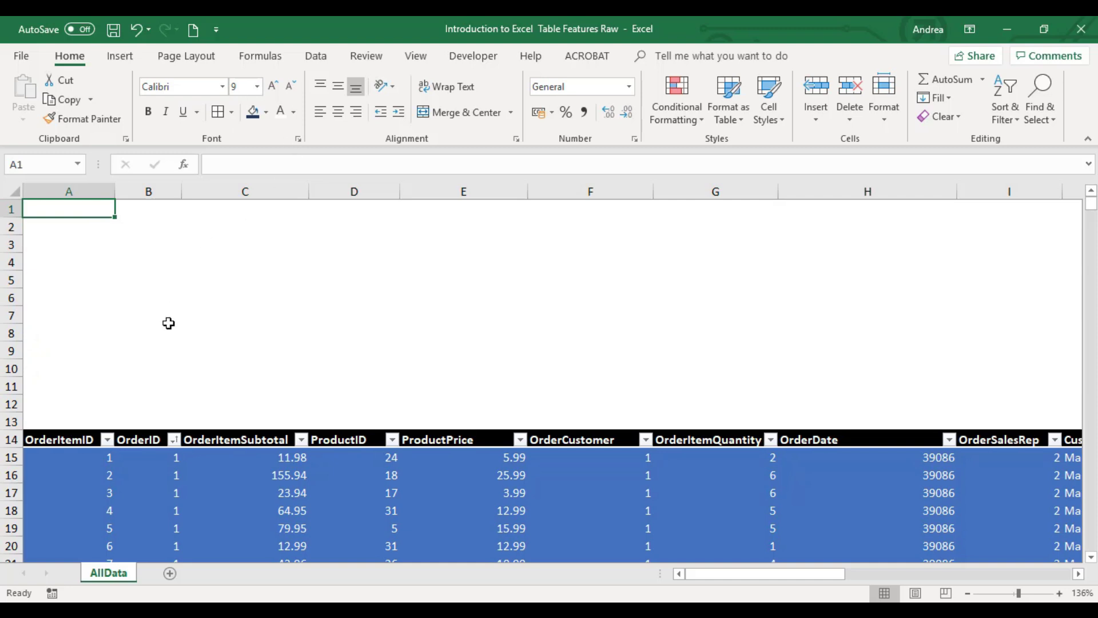
# - Insert a RegionName slicer for the table from the Table Design tab
pyautogui.click(263, 492)
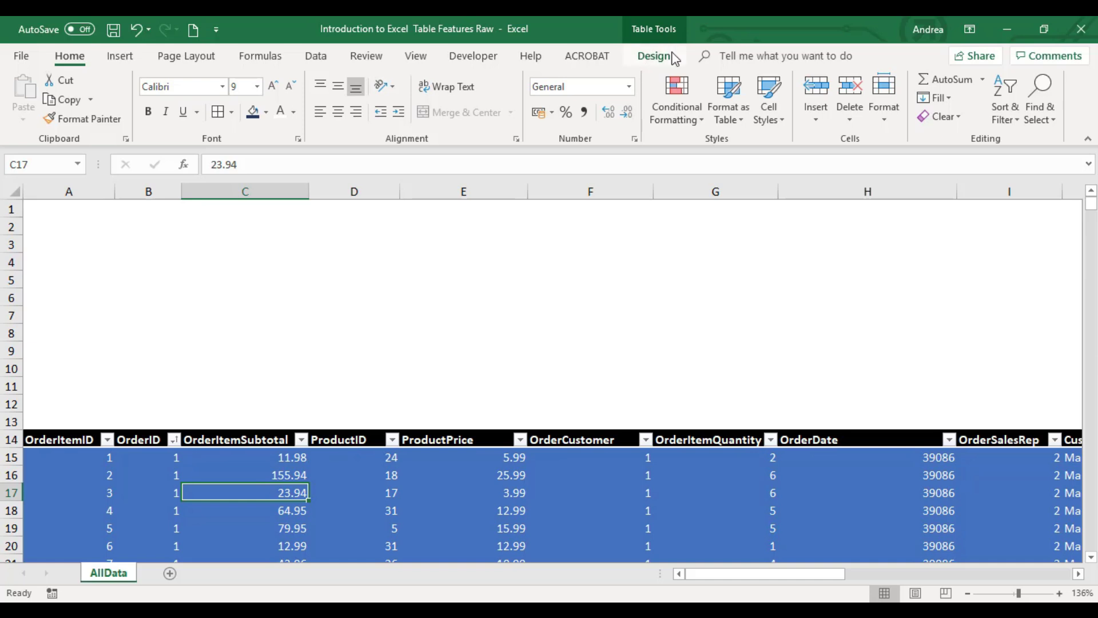
pyautogui.click(653, 57)
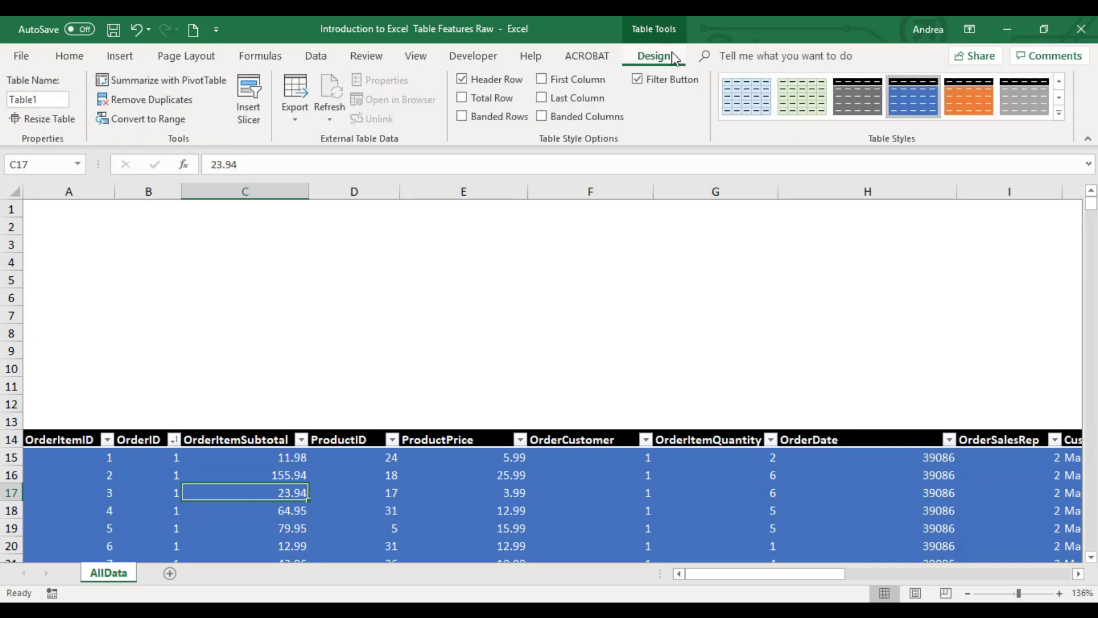
pyautogui.click(250, 102)
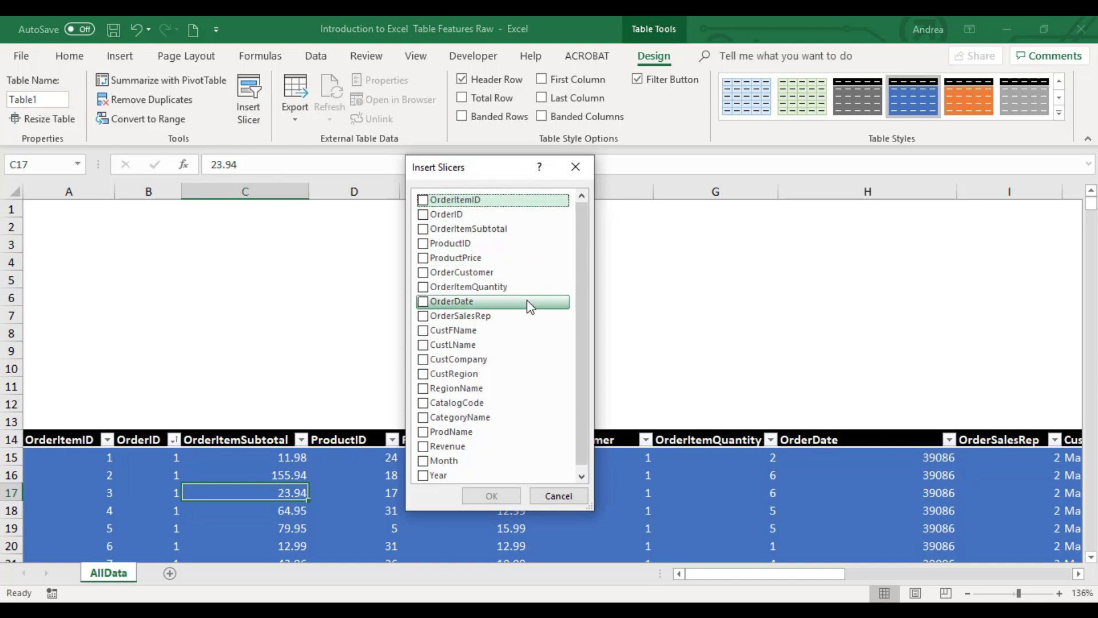
pyautogui.moveTo(582, 228)
pyautogui.mouseDown()
pyautogui.moveTo(585, 252)
pyautogui.moveTo(585, 222)
pyautogui.mouseUp()
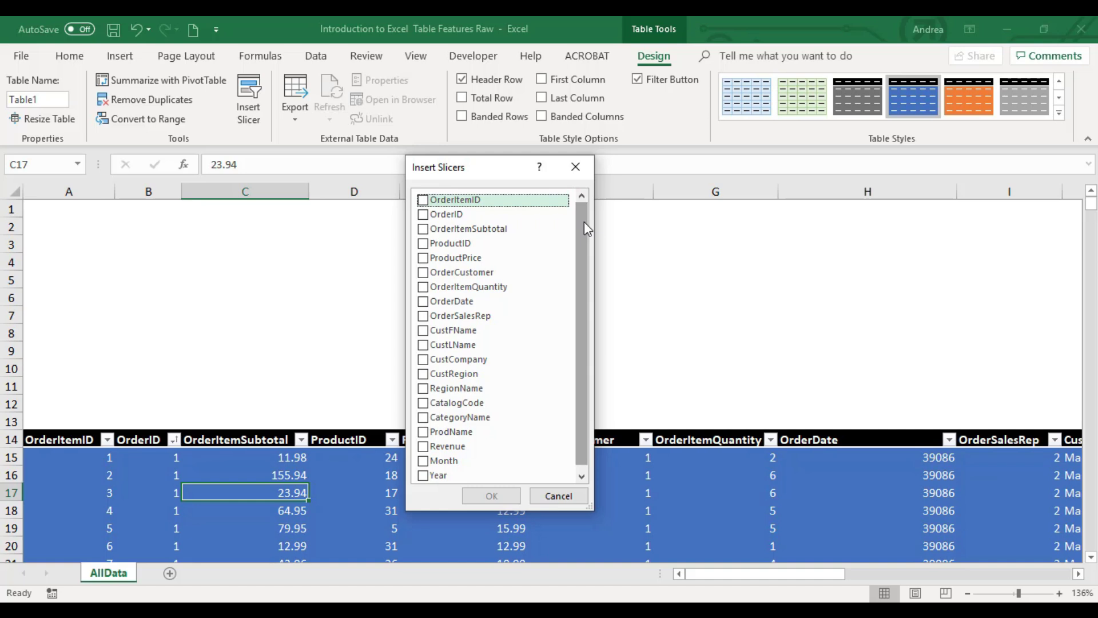
pyautogui.click(424, 389)
pyautogui.click(493, 497)
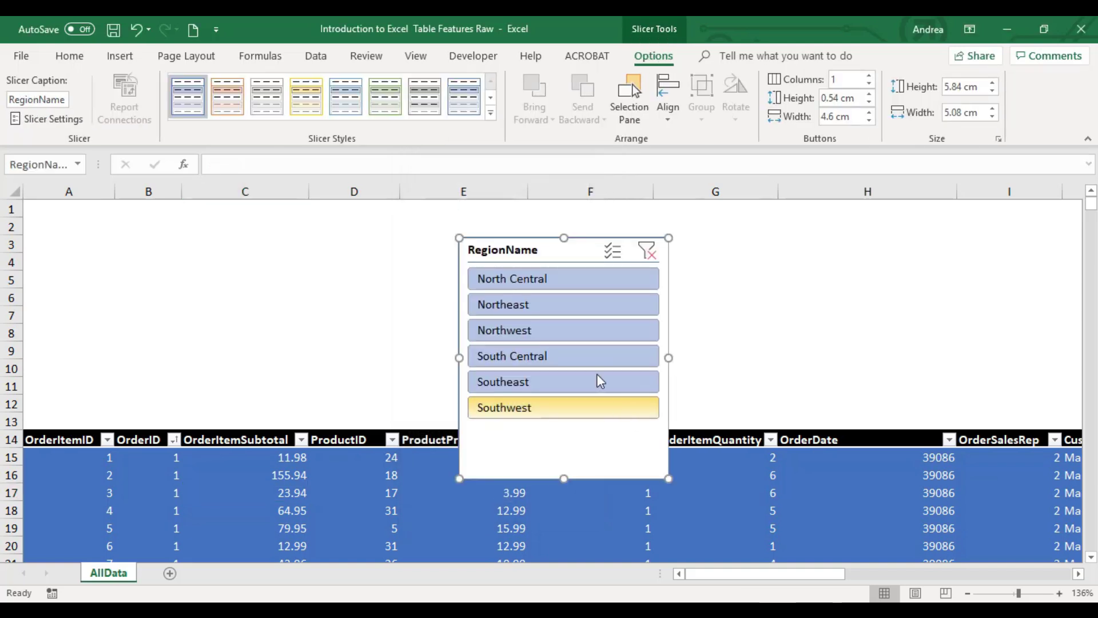
# - Move the RegionName slicer to the top-left and shorten it to end above the header row
pyautogui.moveTo(571, 253); pyautogui.dragTo(147, 223)
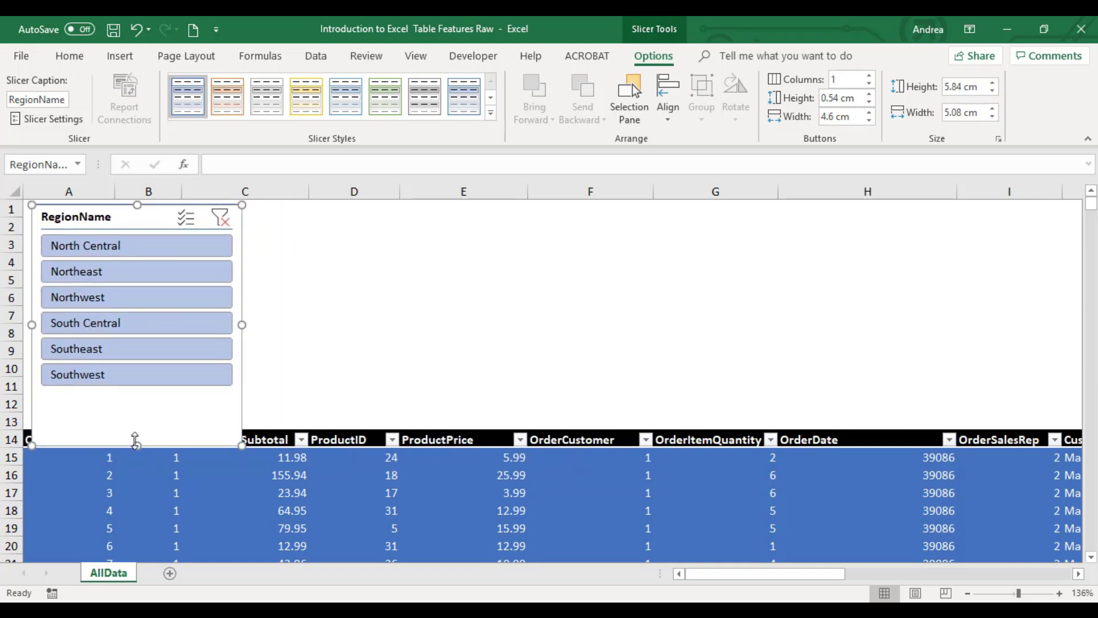
pyautogui.moveTo(135, 444); pyautogui.dragTo(131, 416)
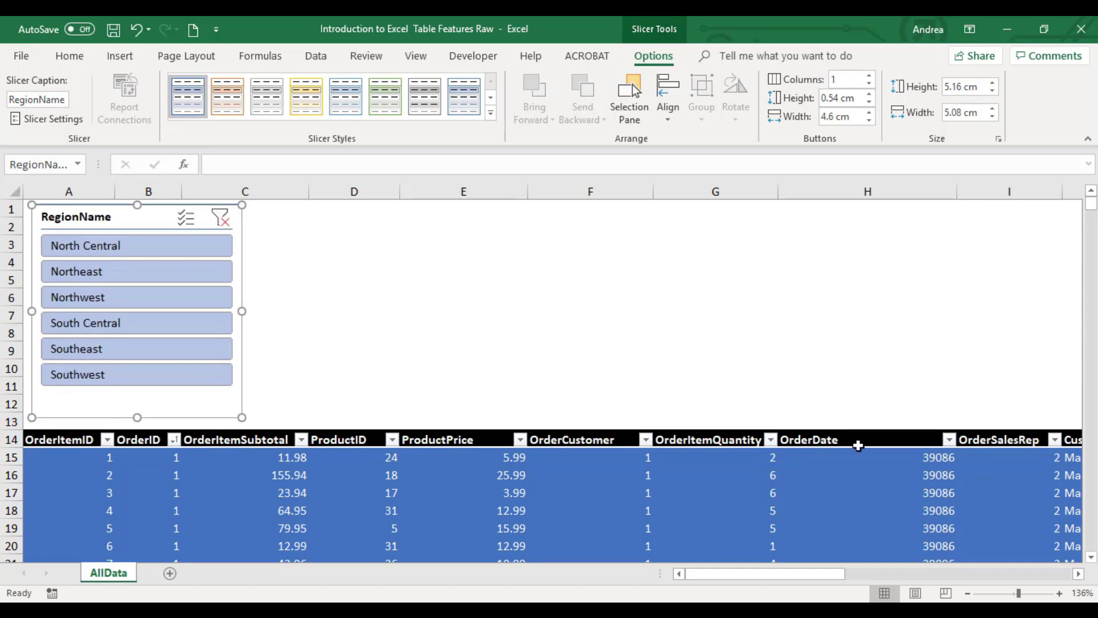
pyautogui.click(976, 595)
pyautogui.moveTo(975, 595); pyautogui.dragTo(1006, 595)
pyautogui.click(367, 272)
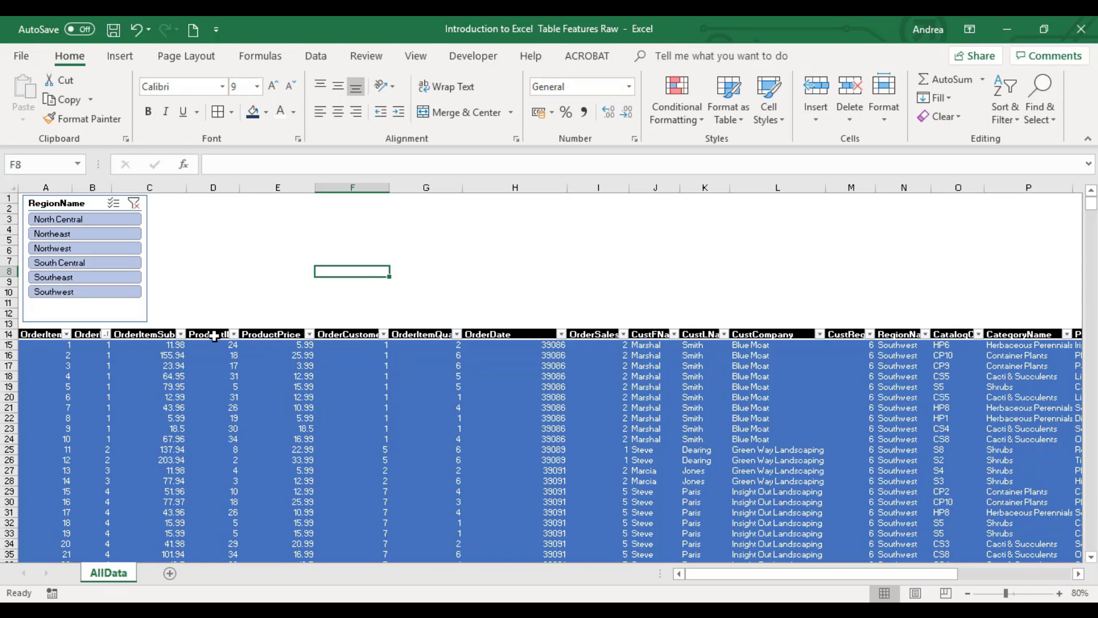
# - Show the RegionName column's filter dropdown in the table header
pyautogui.click(912, 188)
pyautogui.click(853, 304)
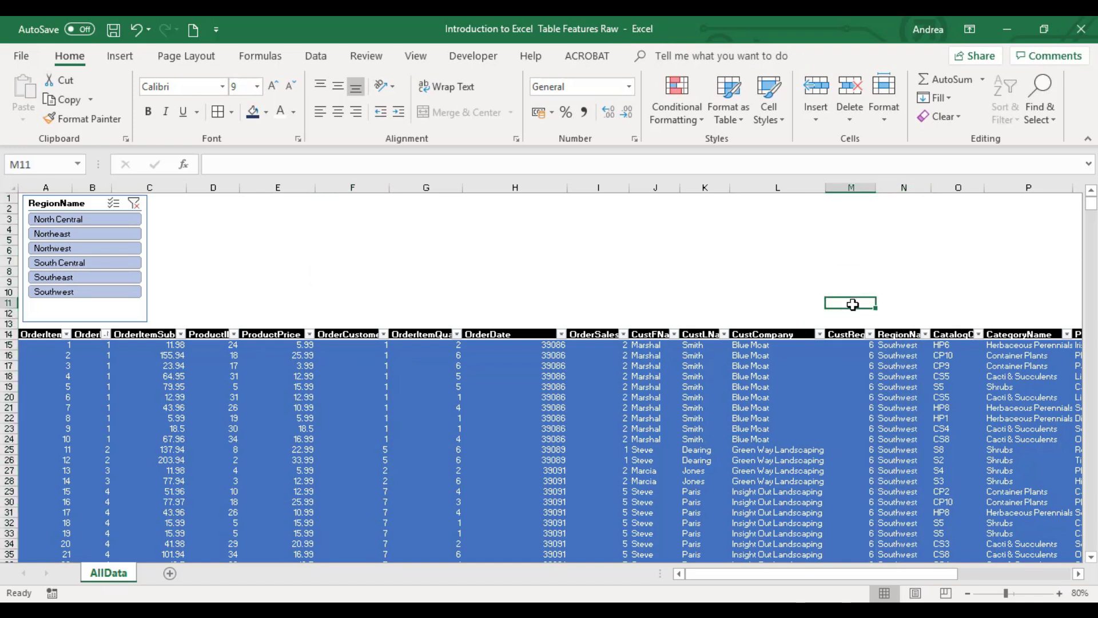
pyautogui.click(925, 334)
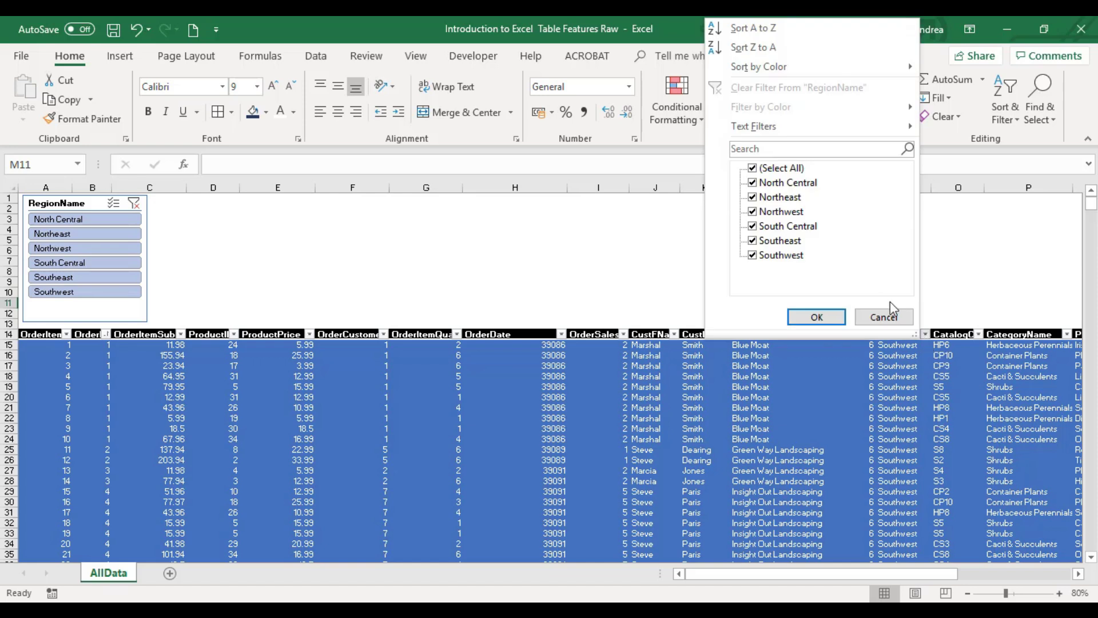
# - Filter the RegionName column to show only Northwest
pyautogui.click(752, 168)
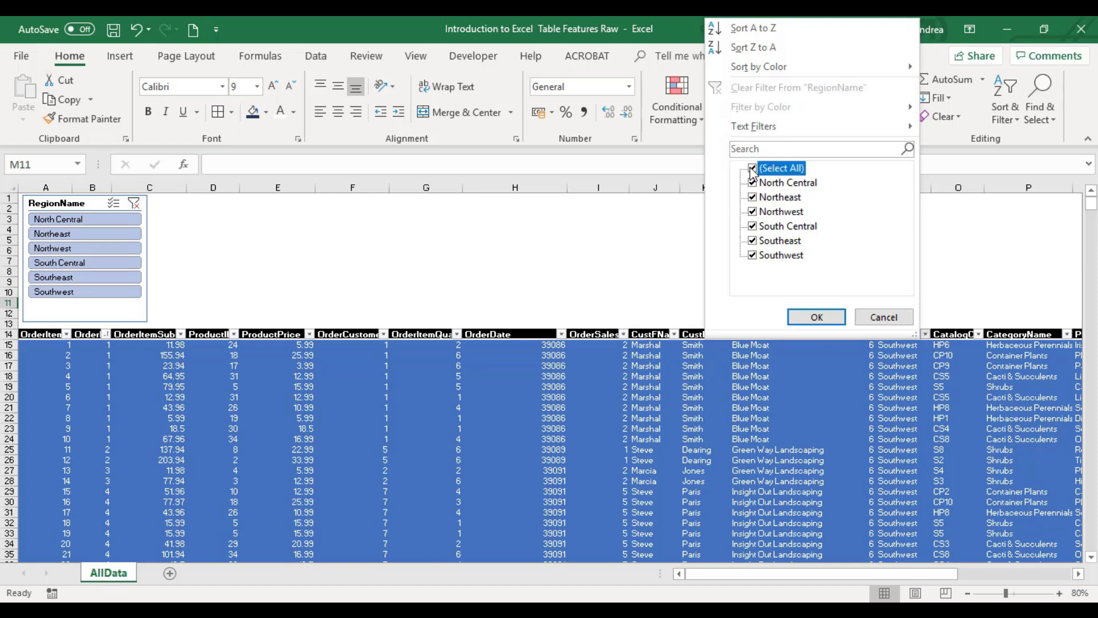
pyautogui.click(752, 212)
pyautogui.click(817, 318)
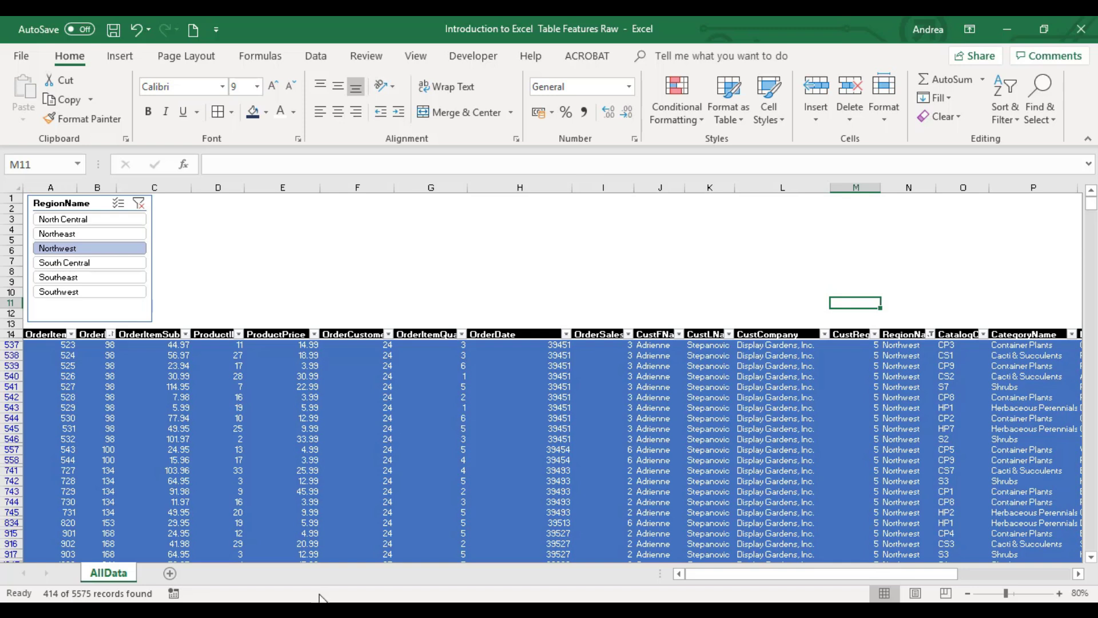
pyautogui.click(914, 353)
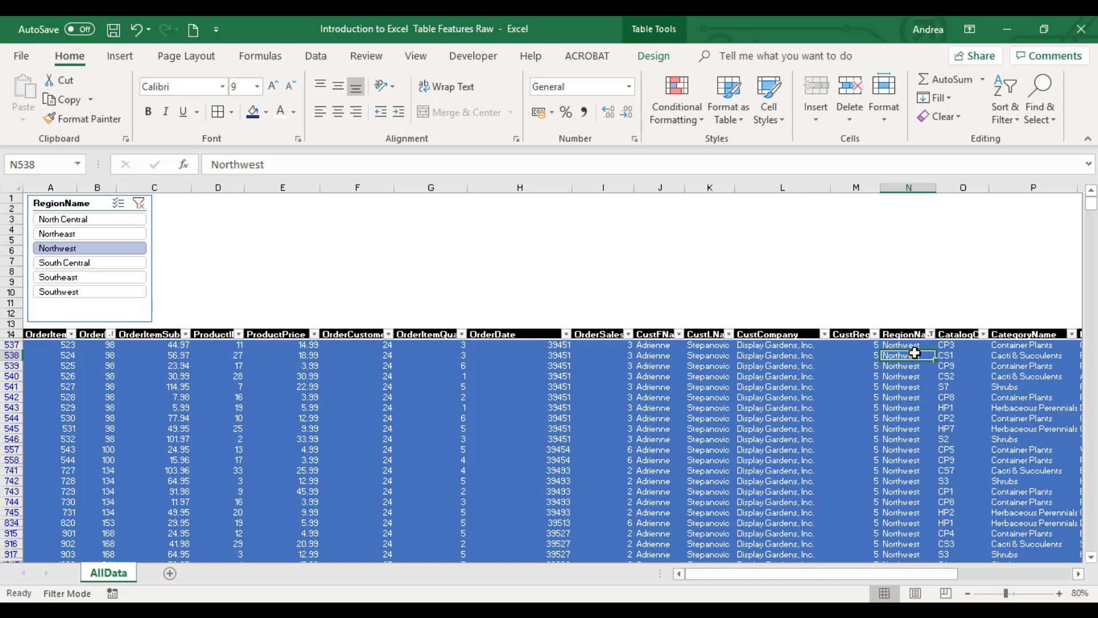
# - Switch the RegionName filter to Southeast (252 of 5575 records), then clear it
pyautogui.click(930, 335)
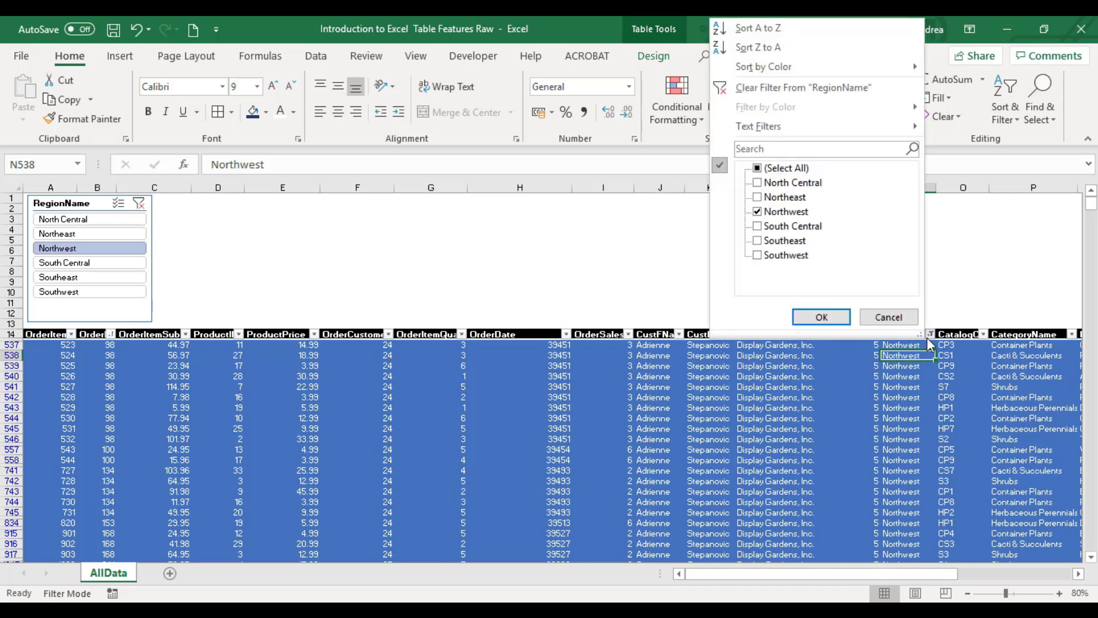
pyautogui.click(760, 213)
pyautogui.click(758, 241)
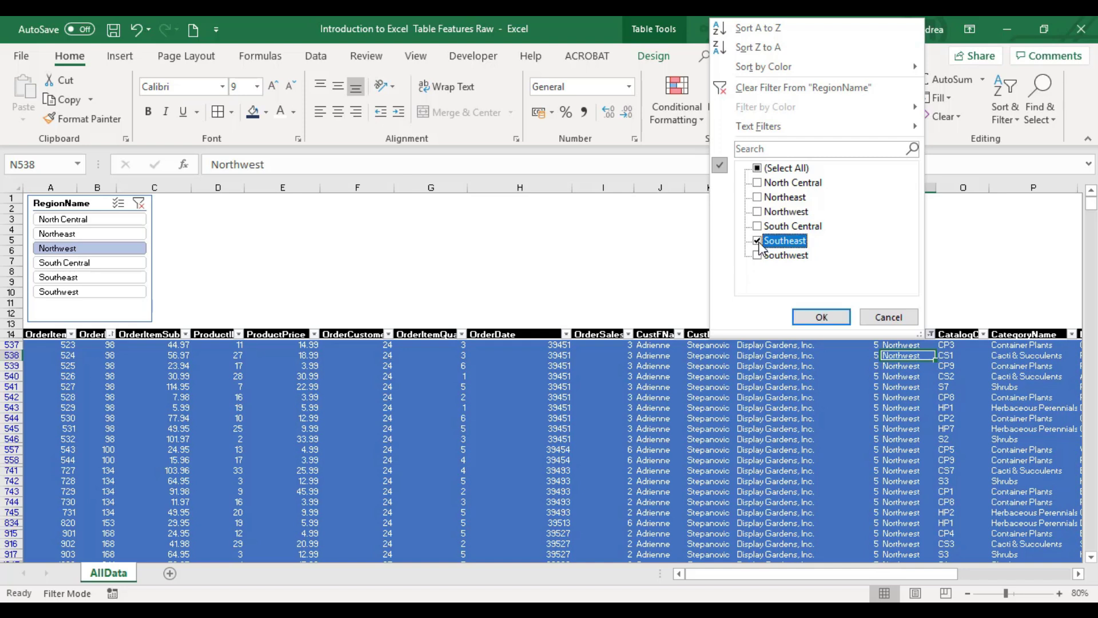
pyautogui.click(821, 317)
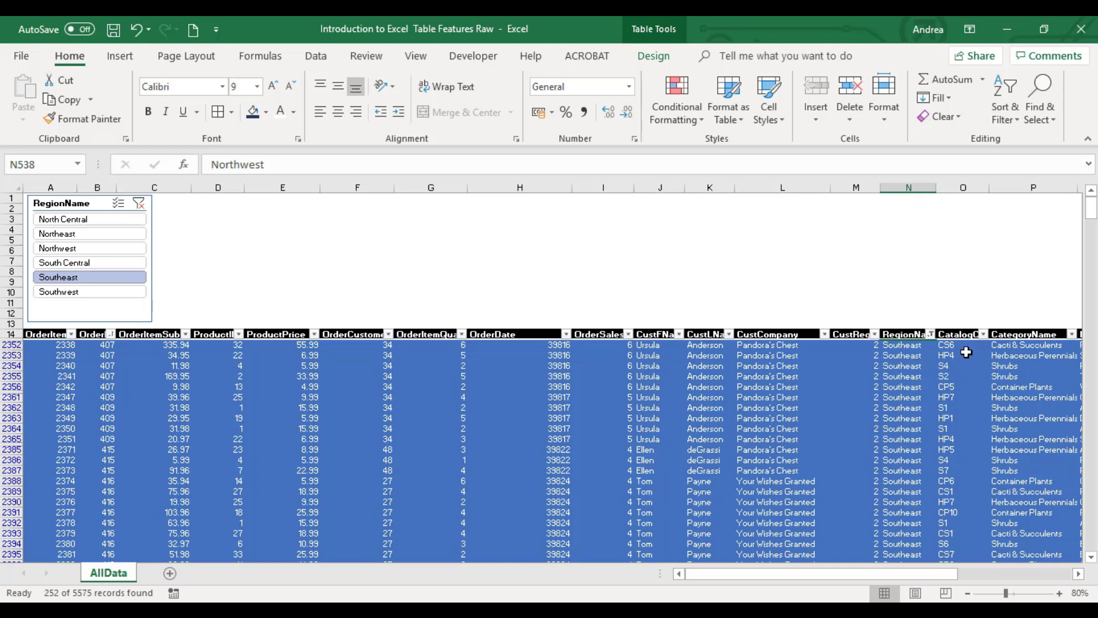
pyautogui.click(933, 335)
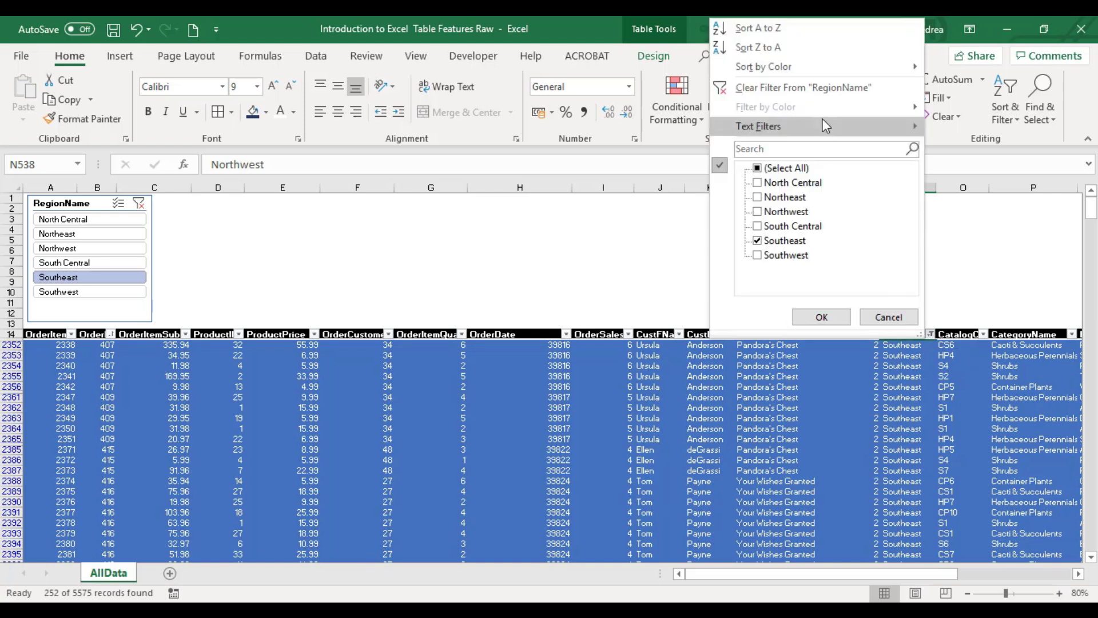
pyautogui.click(808, 86)
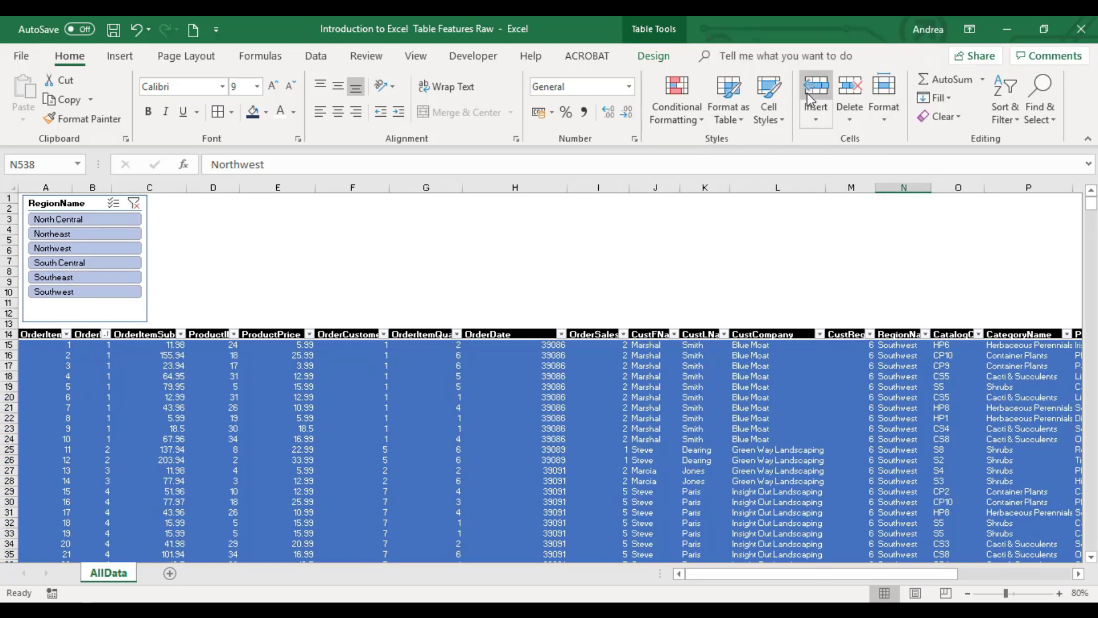
# - Turn off the Filter Button option so the header filter arrows disappear
pyautogui.click(691, 407)
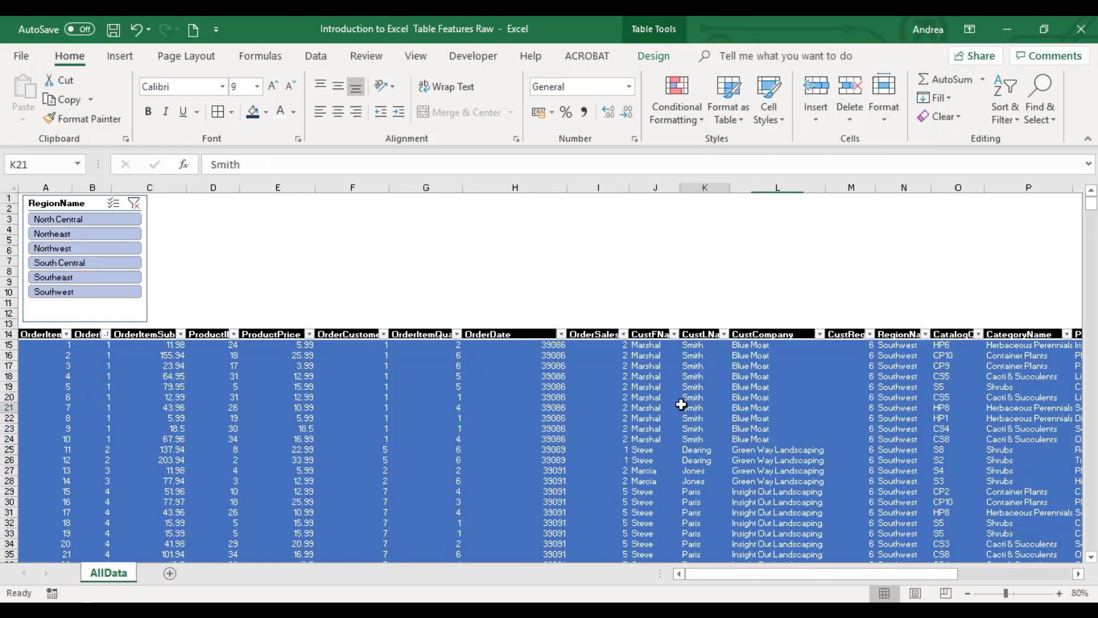
pyautogui.click(653, 55)
pyautogui.click(637, 79)
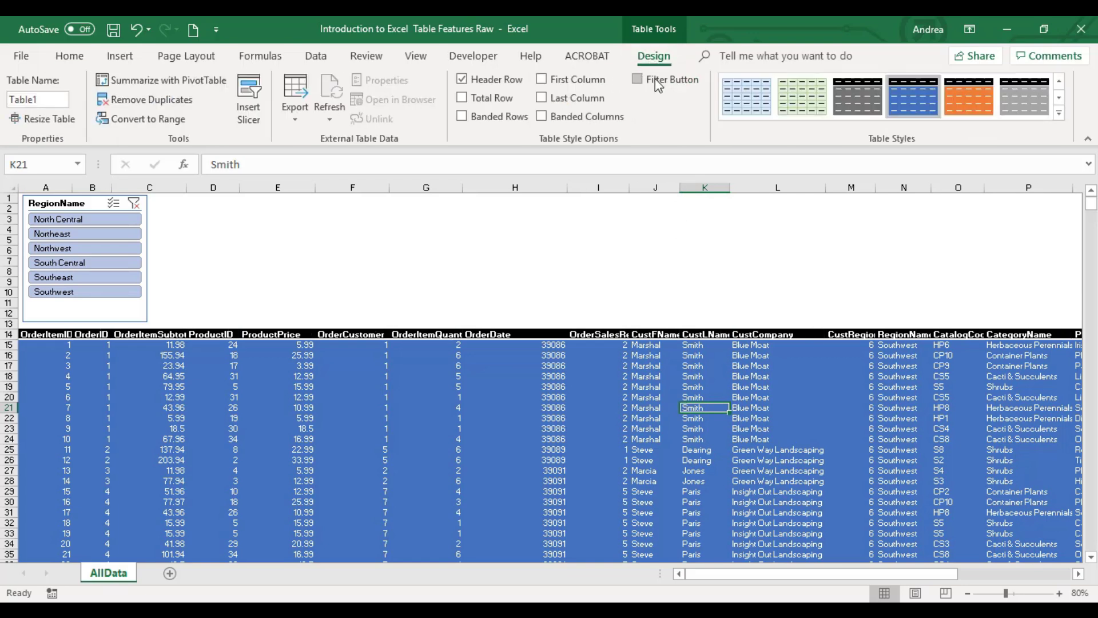
pyautogui.click(39, 366)
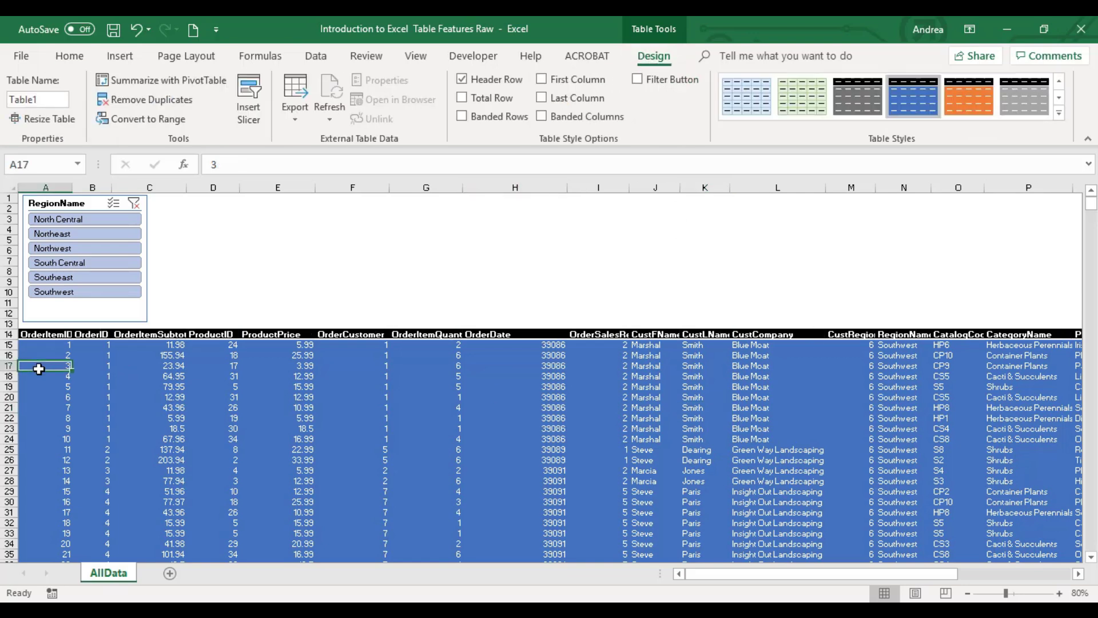
# - Filter through each region in the RegionName slicer, ending on North Central (372 records)
pyautogui.click(89, 223)
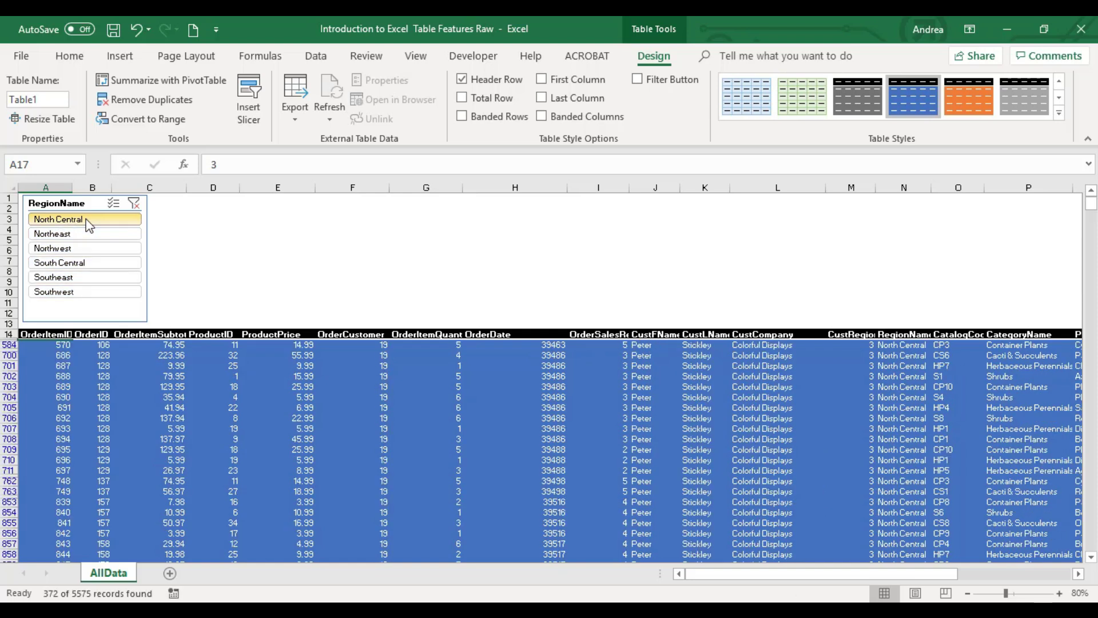
pyautogui.moveTo(901, 346); pyautogui.dragTo(900, 515)
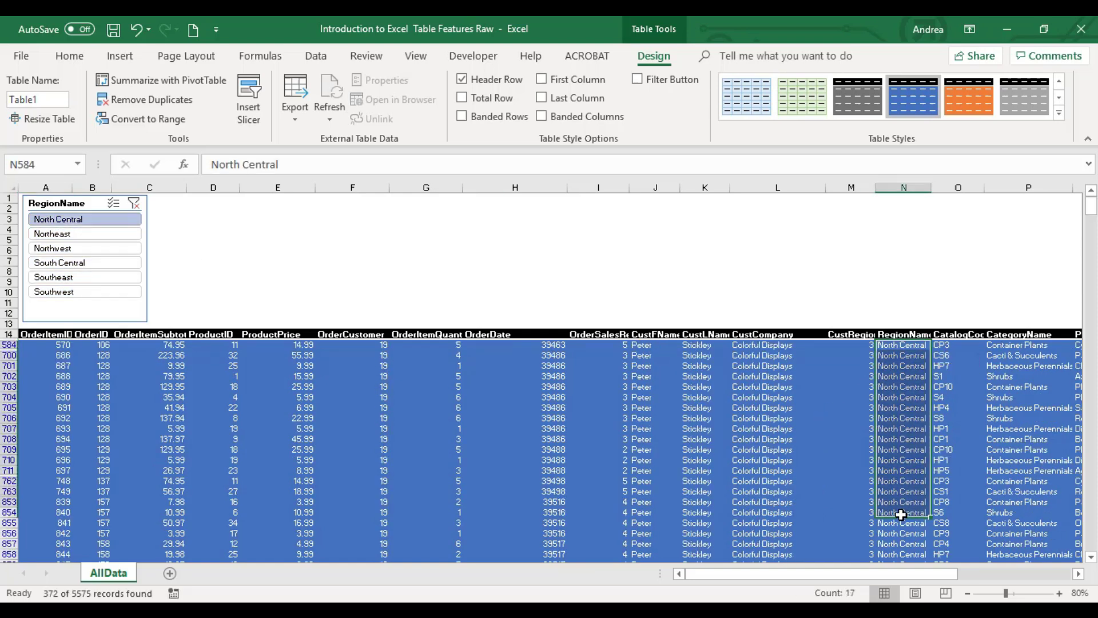
pyautogui.click(118, 235)
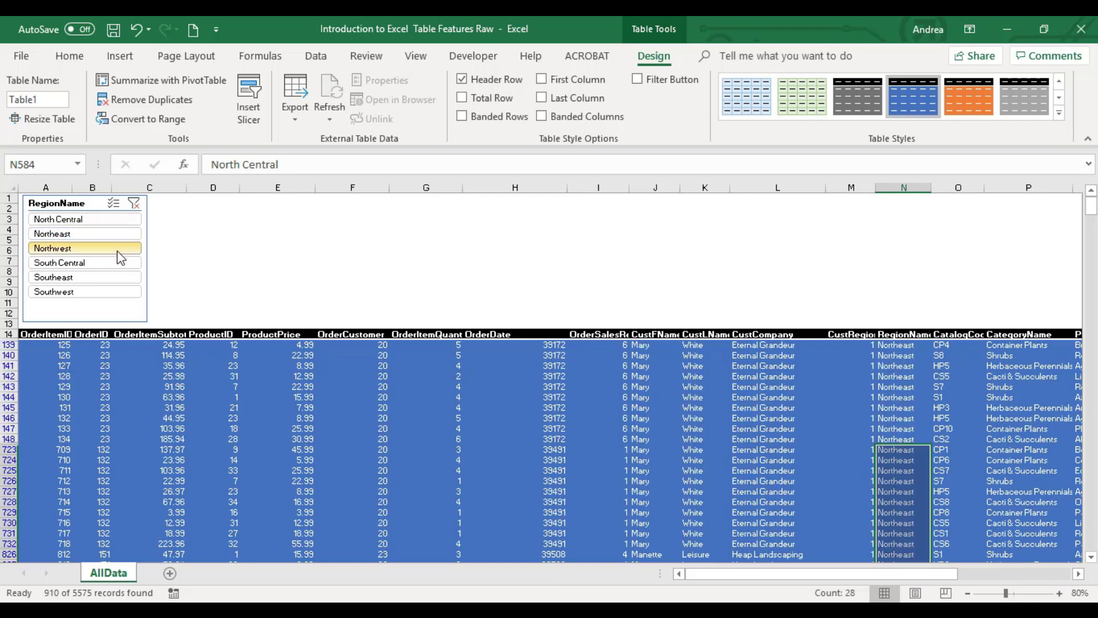
pyautogui.click(118, 251)
pyautogui.click(122, 265)
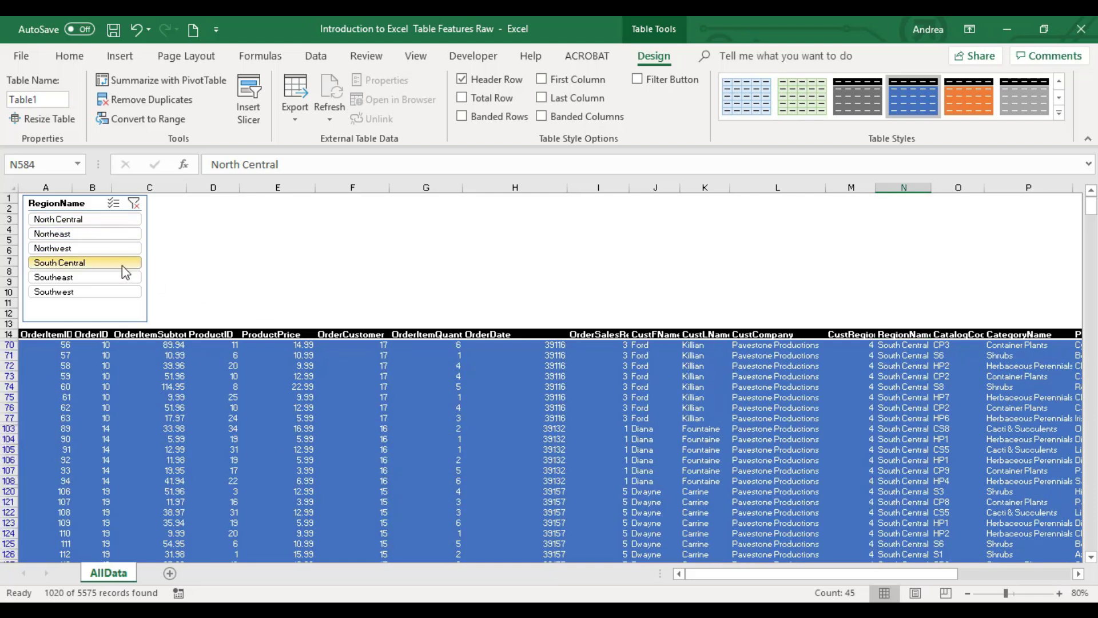
pyautogui.click(123, 277)
pyautogui.click(125, 298)
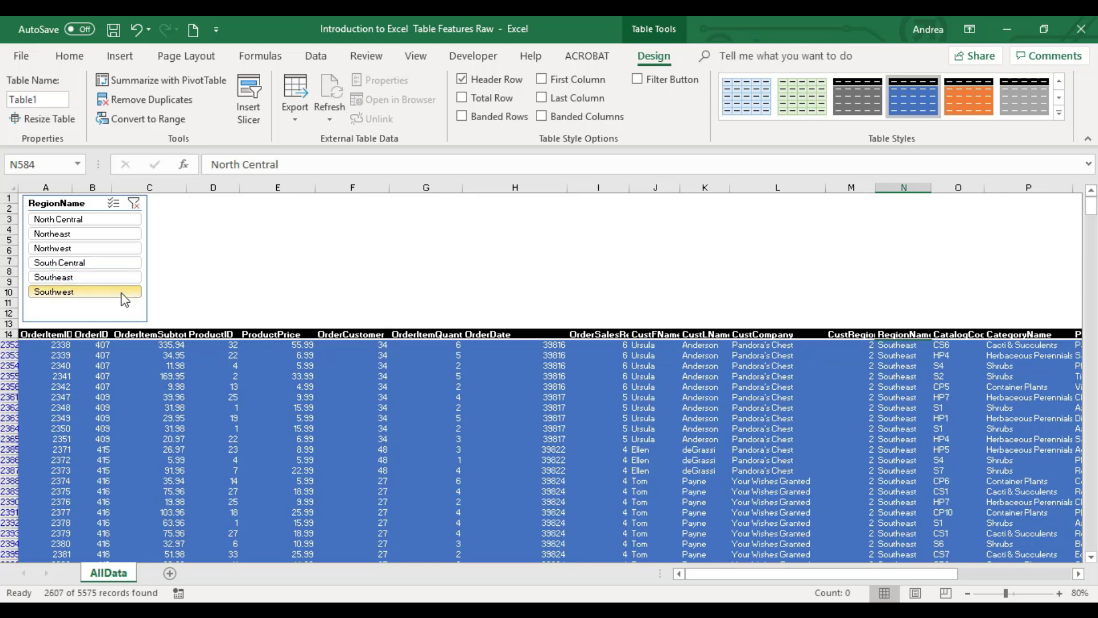
pyautogui.click(119, 220)
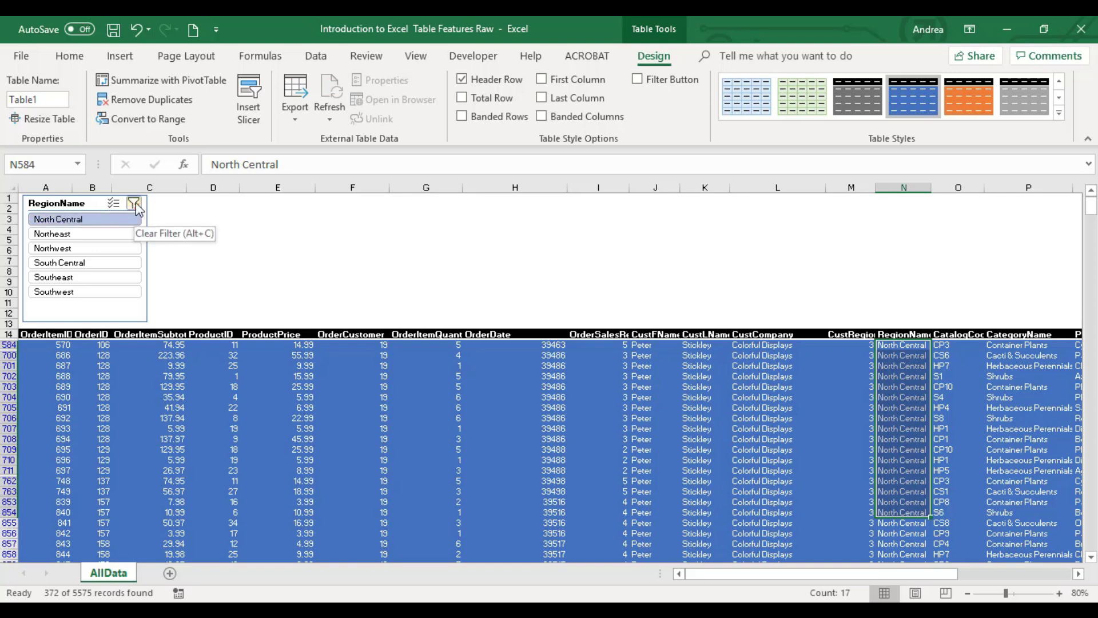
# - Filter the RegionName slicer to North Central and Southeast together (624 of 5575 records)
pyautogui.click(135, 203)
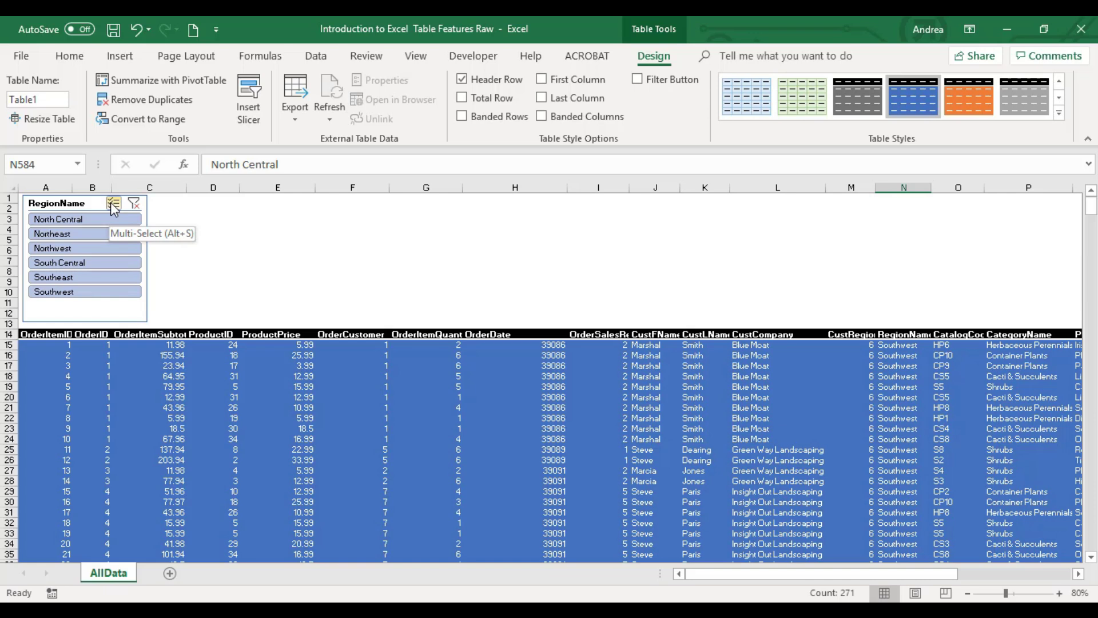
pyautogui.click(87, 218)
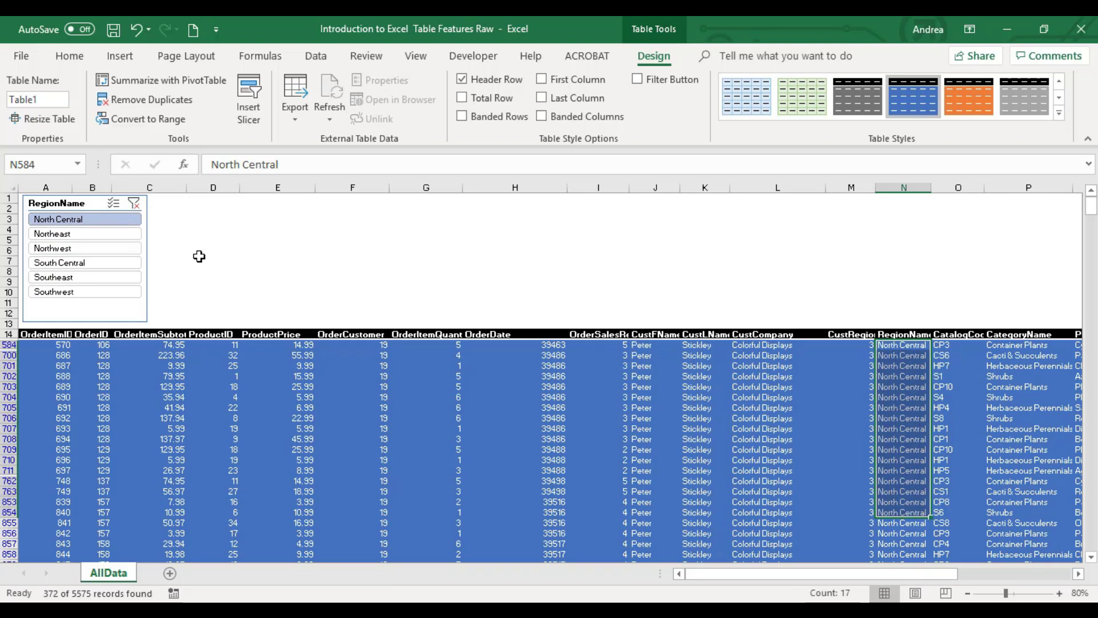
pyautogui.keyDown('ctrl'); pyautogui.click(94, 281); pyautogui.keyUp('ctrl')
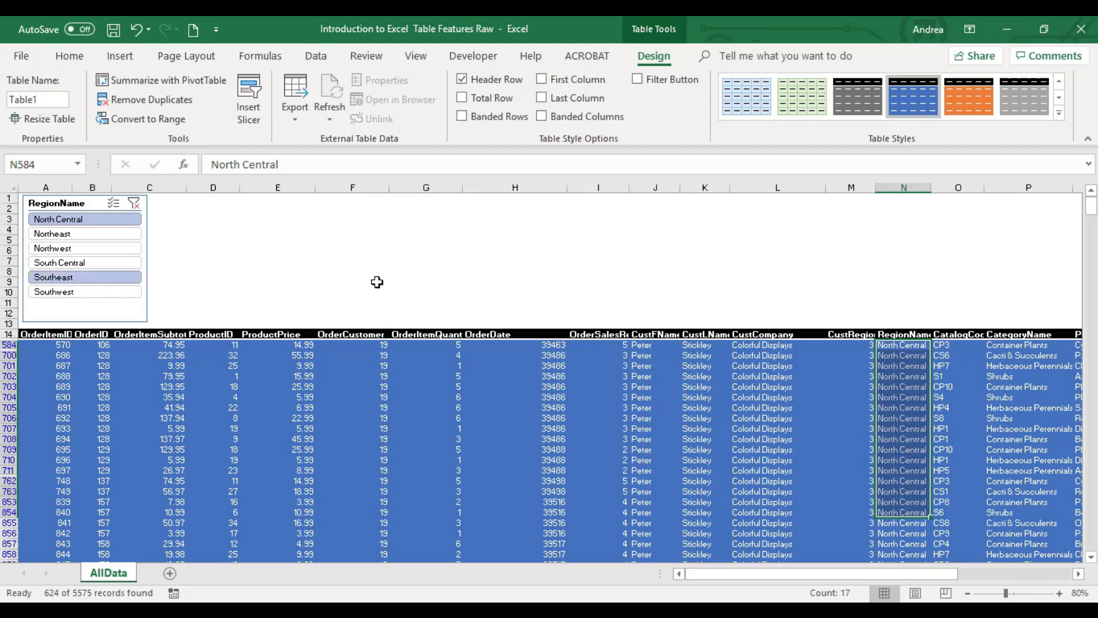
# - Scroll through the filtered RegionName results and return to cell A1 with Ctrl+Home
pyautogui.scroll(-15, 915, 428)
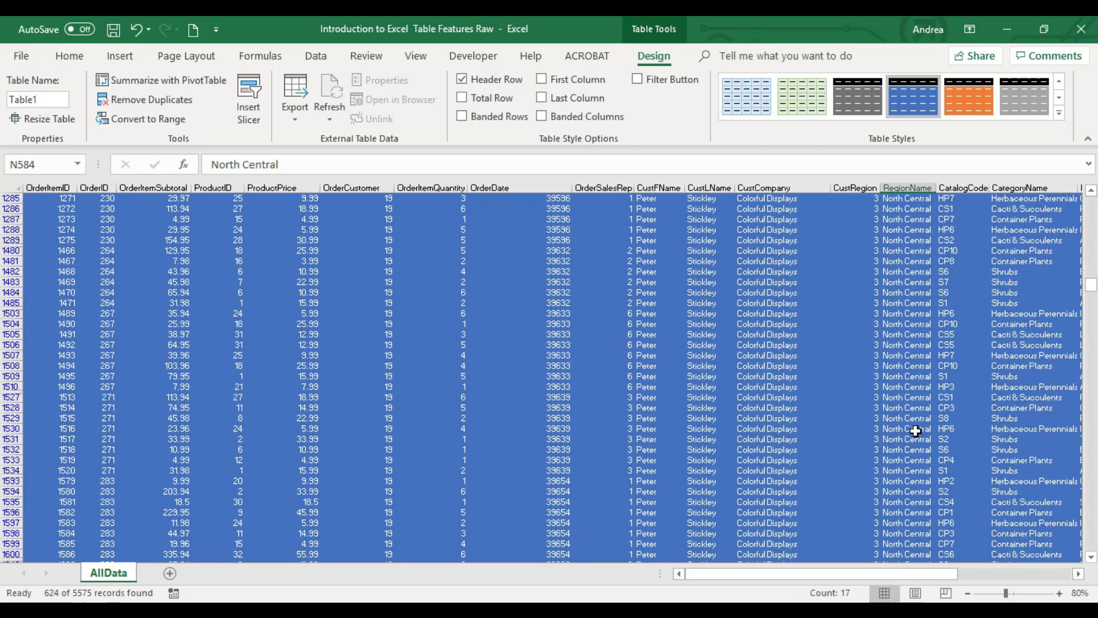
pyautogui.scroll(-20, 916, 430)
pyautogui.click(900, 207)
pyautogui.moveTo(900, 207); pyautogui.dragTo(896, 503)
pyautogui.scroll(-20, 109, 374)
pyautogui.scroll(-20, 110, 375)
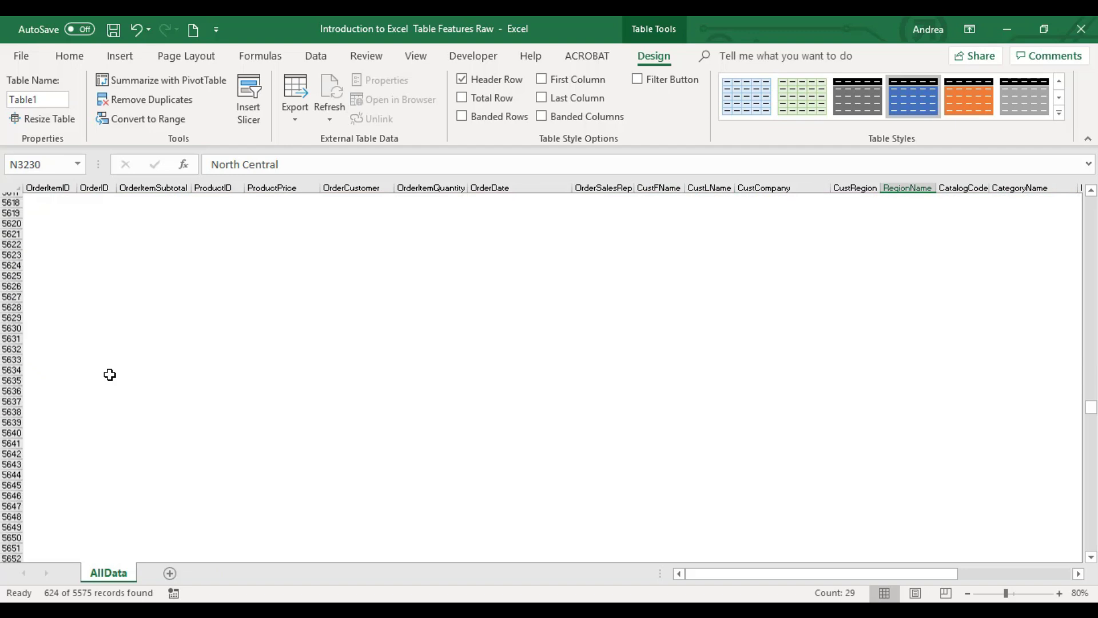
pyautogui.scroll(3, 109, 375)
pyautogui.hotkey('ctrl', 'Home')
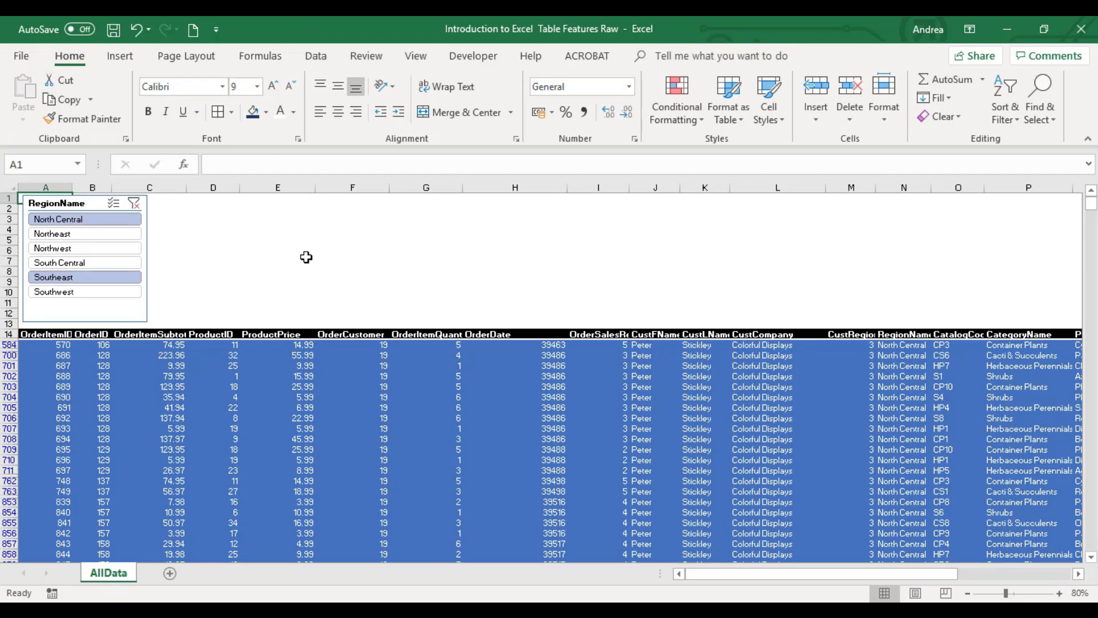
# - Clear the RegionName slicer filter and select a cell inside the table
pyautogui.click(134, 204)
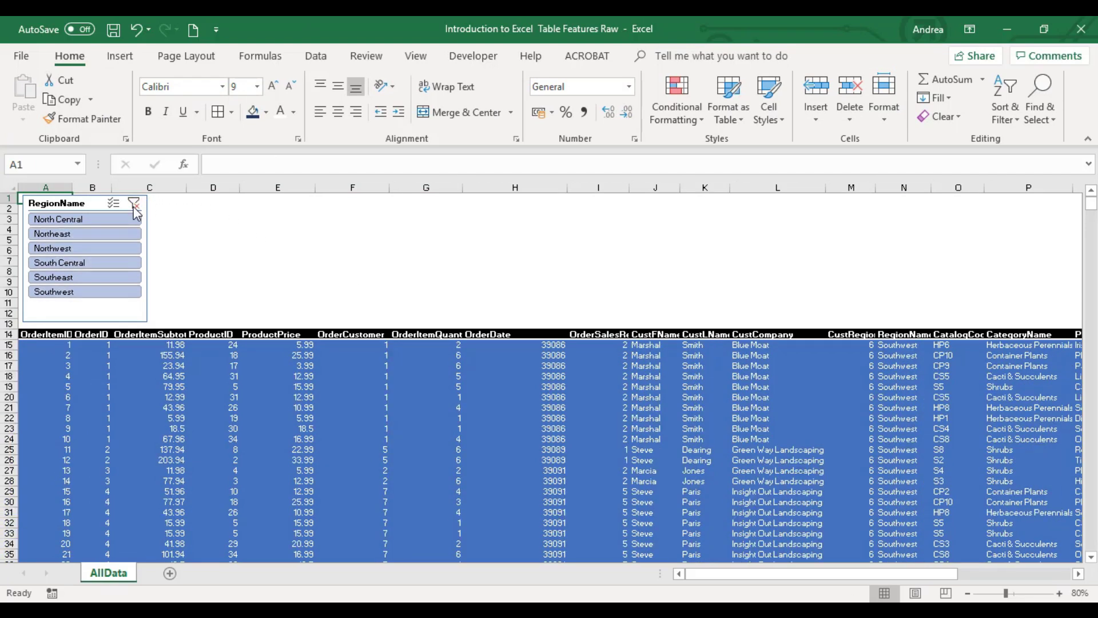
pyautogui.click(151, 388)
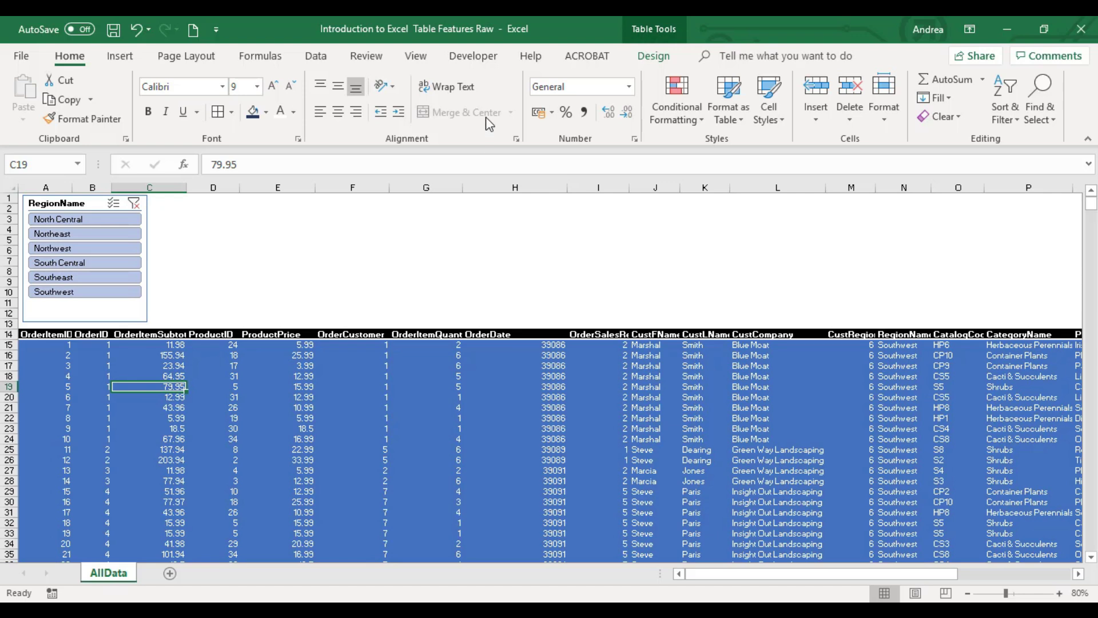
pyautogui.click(398, 470)
# - Insert a CategoryName slicer and place it beside the RegionName slicer
pyautogui.click(653, 55)
pyautogui.click(254, 112)
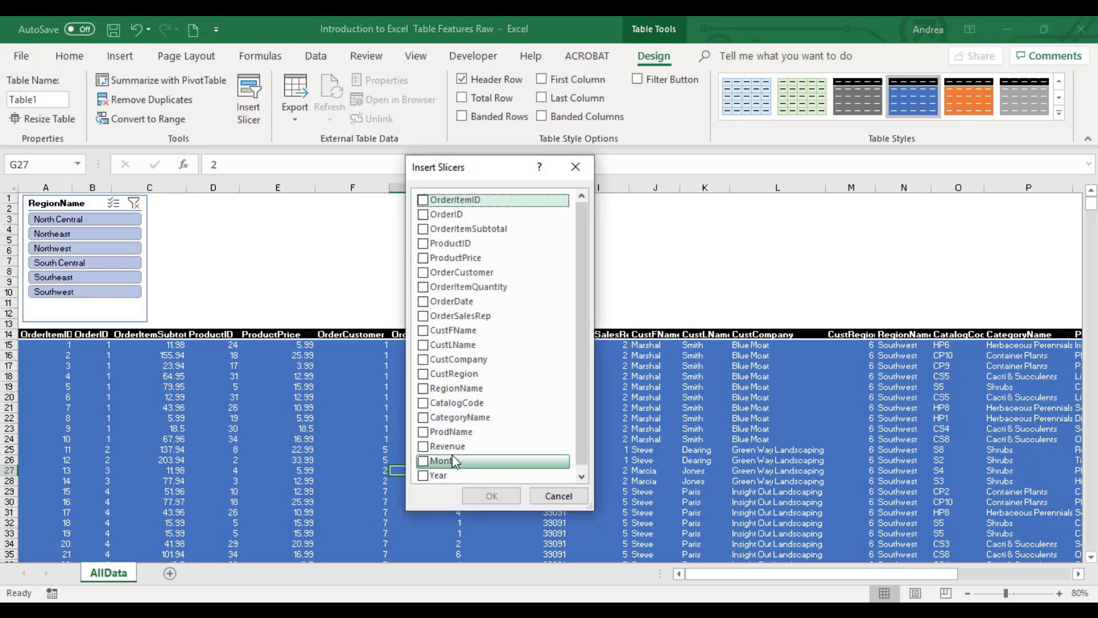
pyautogui.click(455, 418)
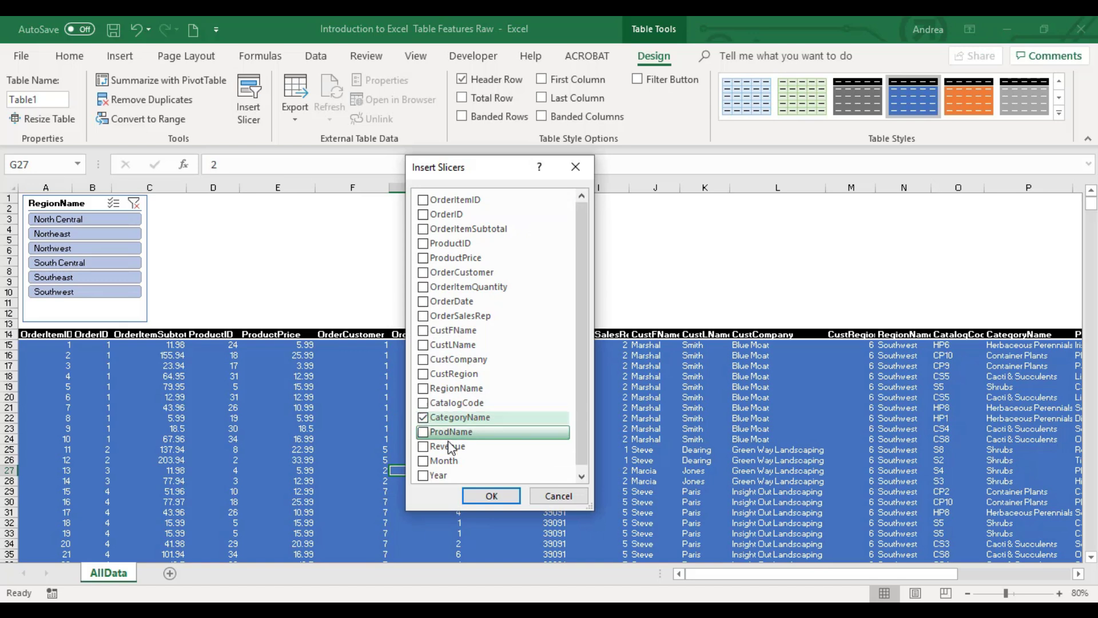
pyautogui.click(492, 496)
pyautogui.moveTo(561, 313); pyautogui.dragTo(197, 200)
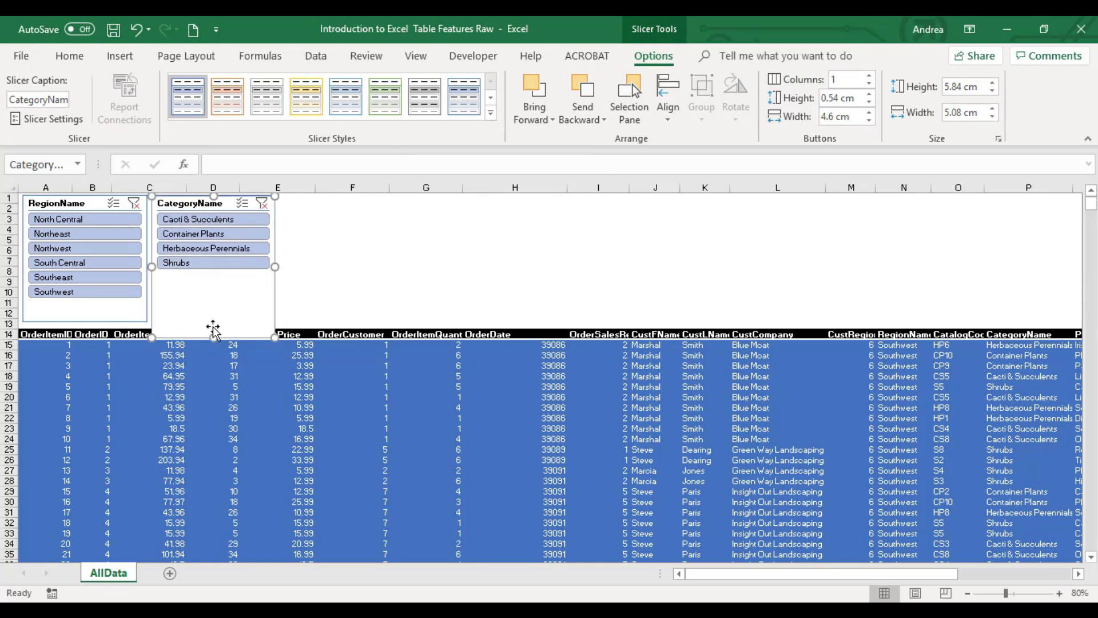
# - Shorten the CategoryName slicer to end above the table, then test the North Central, South Central and Shrubs filters
pyautogui.moveTo(213, 337); pyautogui.dragTo(219, 323)
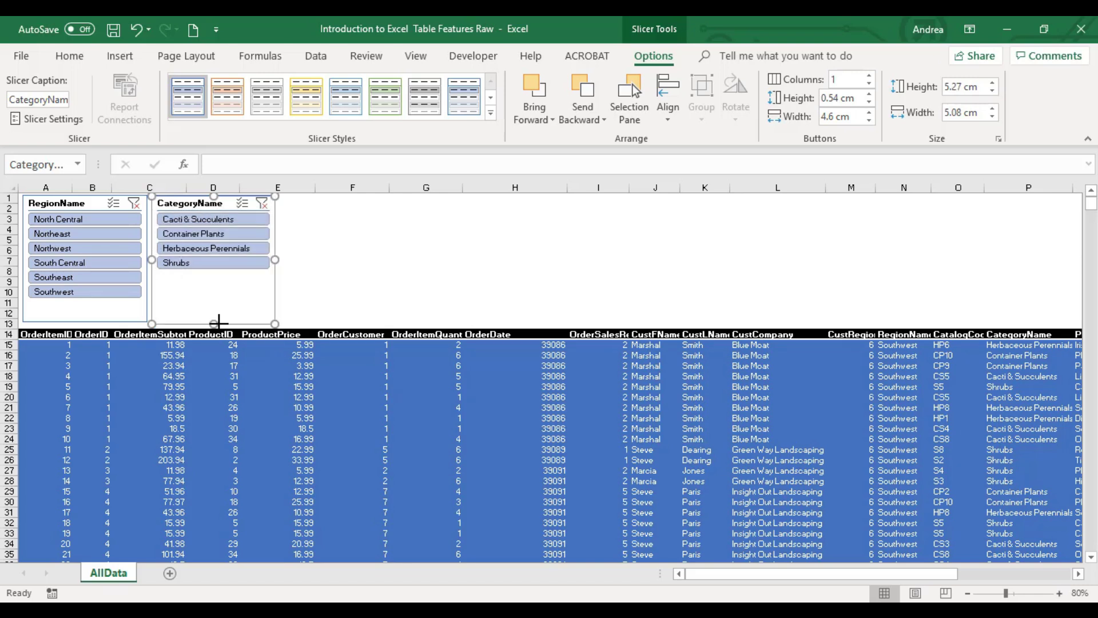
pyautogui.click(83, 218)
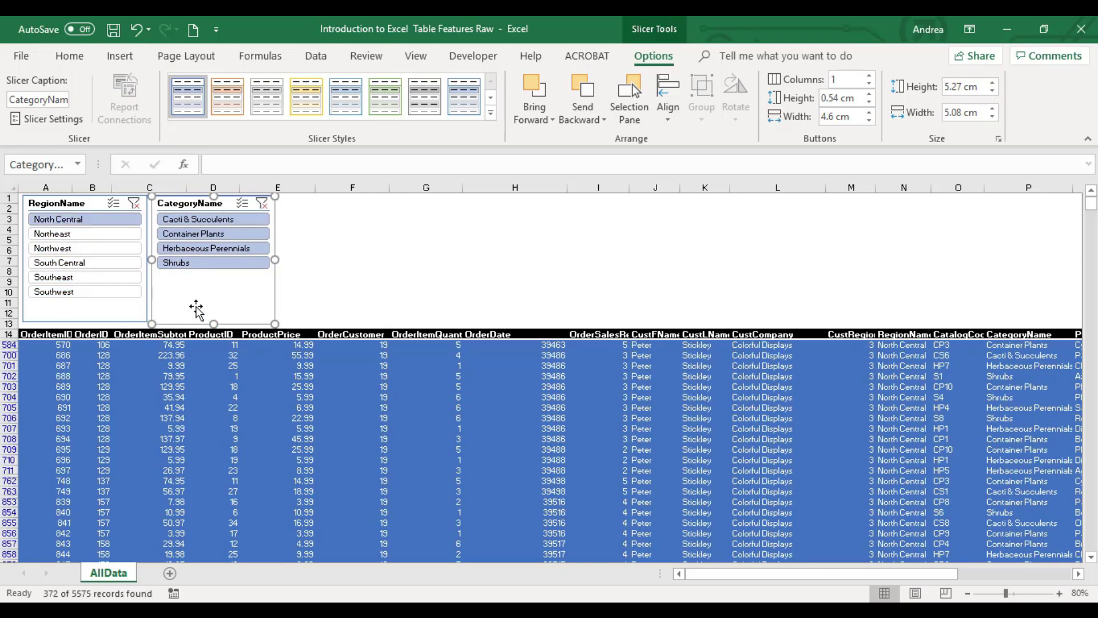
pyautogui.keyDown('ctrl'); pyautogui.click(108, 264); pyautogui.keyUp('ctrl')
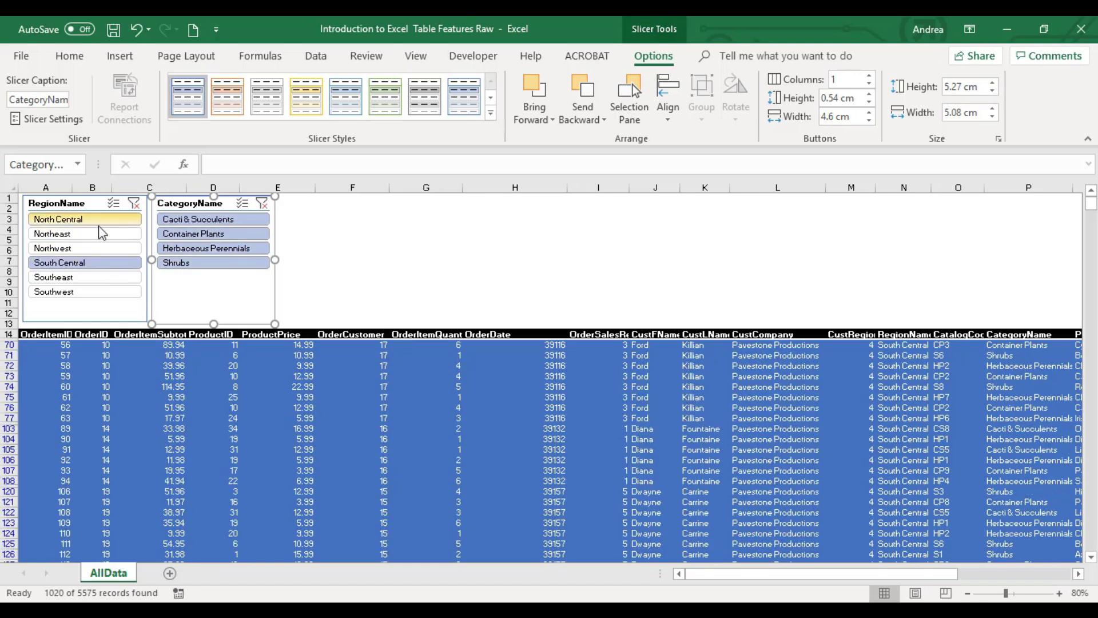
pyautogui.click(103, 265)
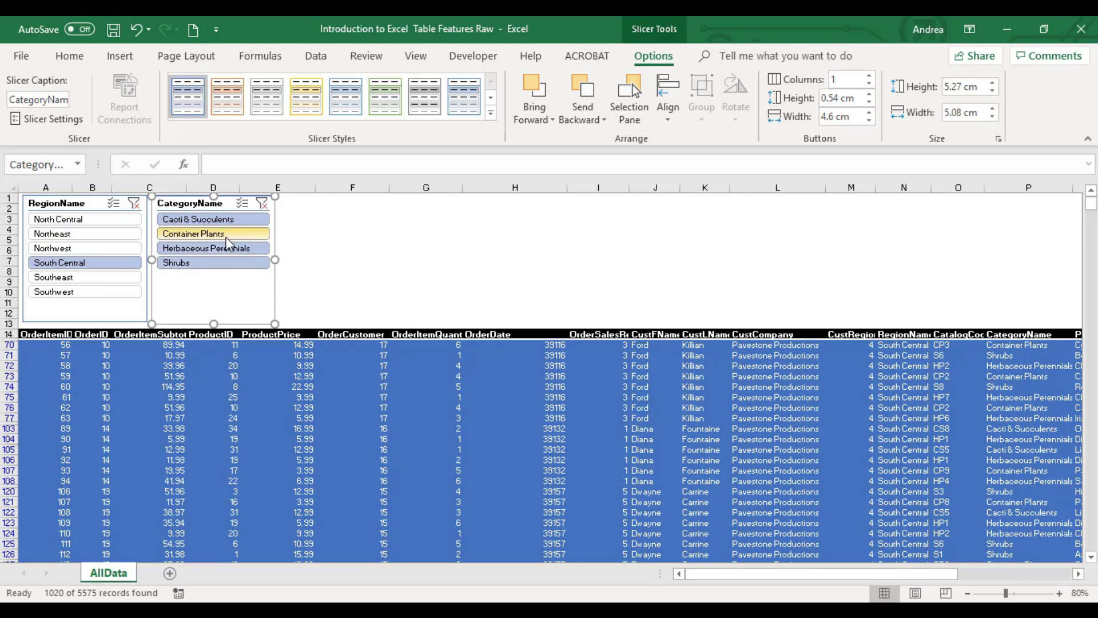
pyautogui.click(188, 265)
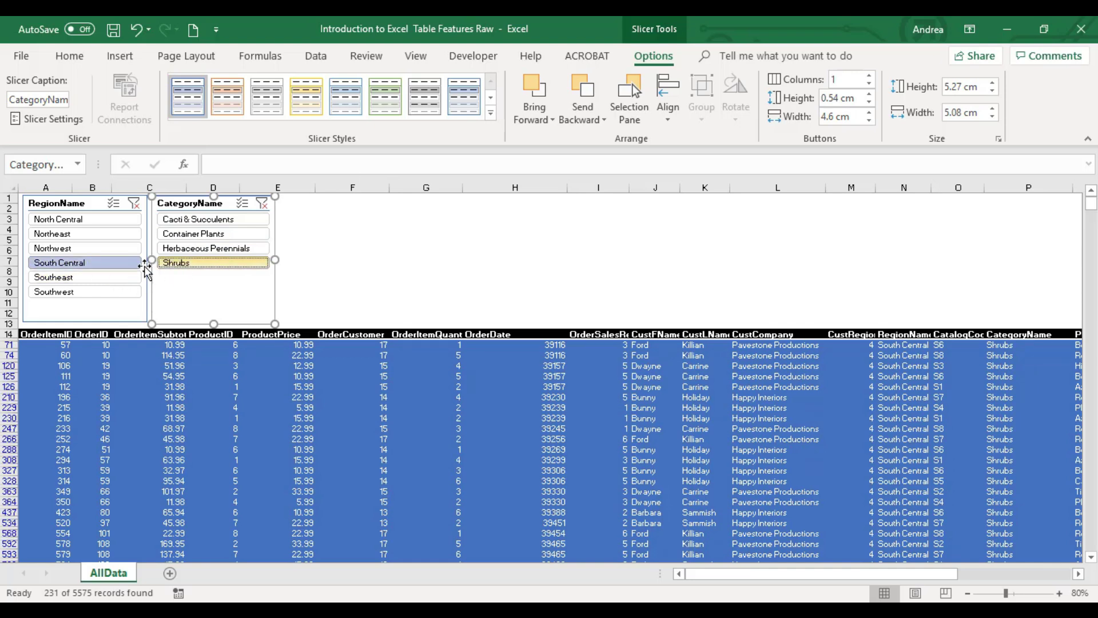
# - Filter to Southwest and Container Plants, then clear both the region and category filters
pyautogui.click(103, 292)
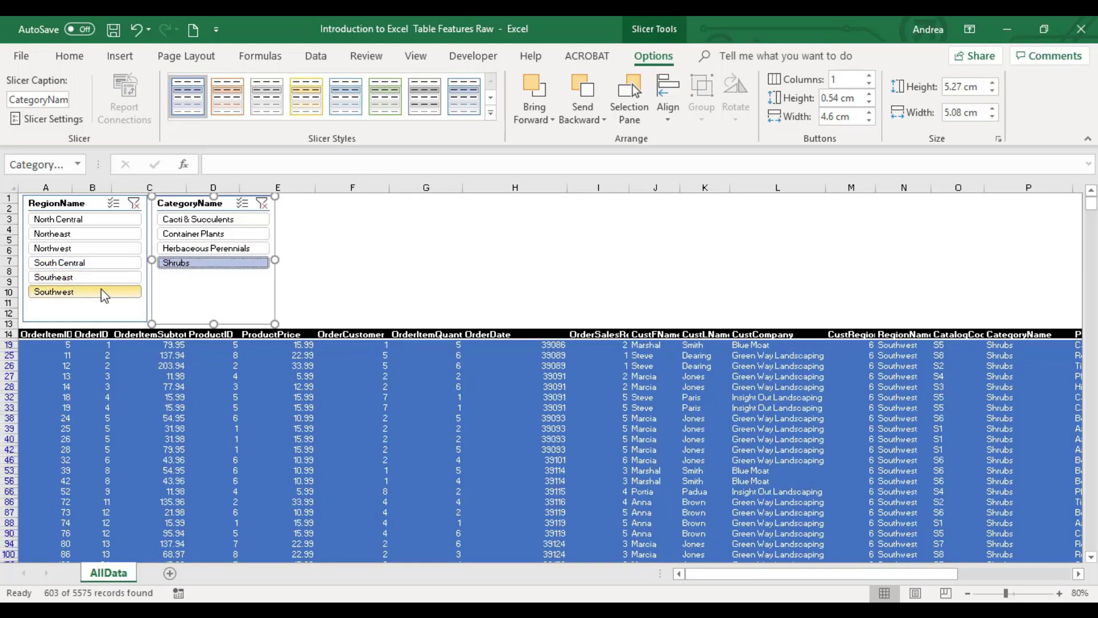
pyautogui.click(217, 235)
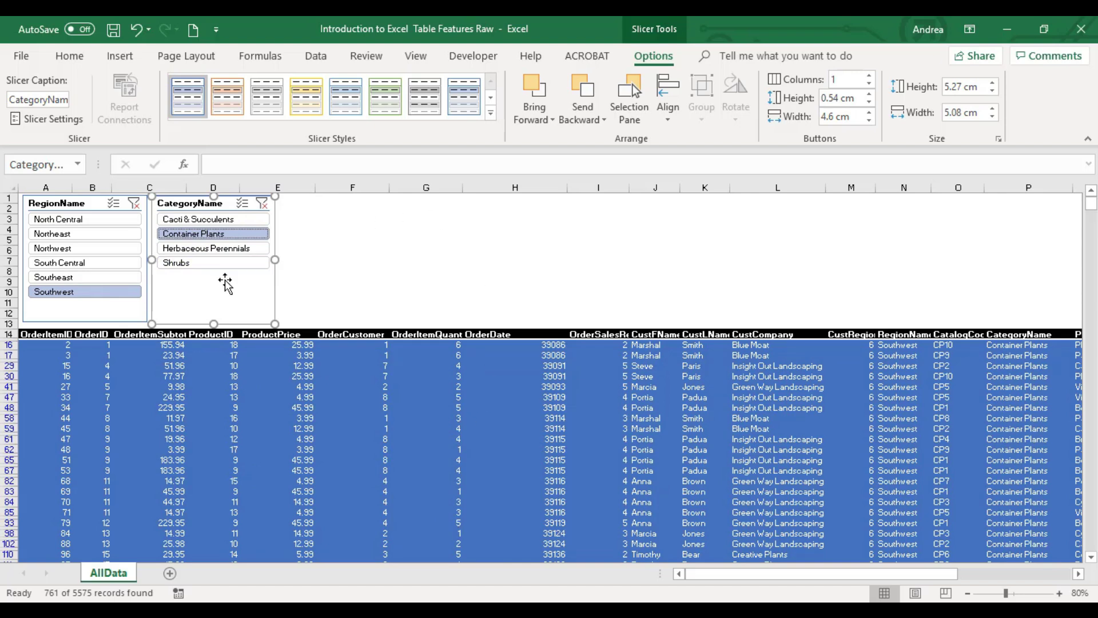
pyautogui.click(114, 307)
pyautogui.click(220, 308)
pyautogui.click(130, 309)
pyautogui.click(133, 204)
pyautogui.click(263, 205)
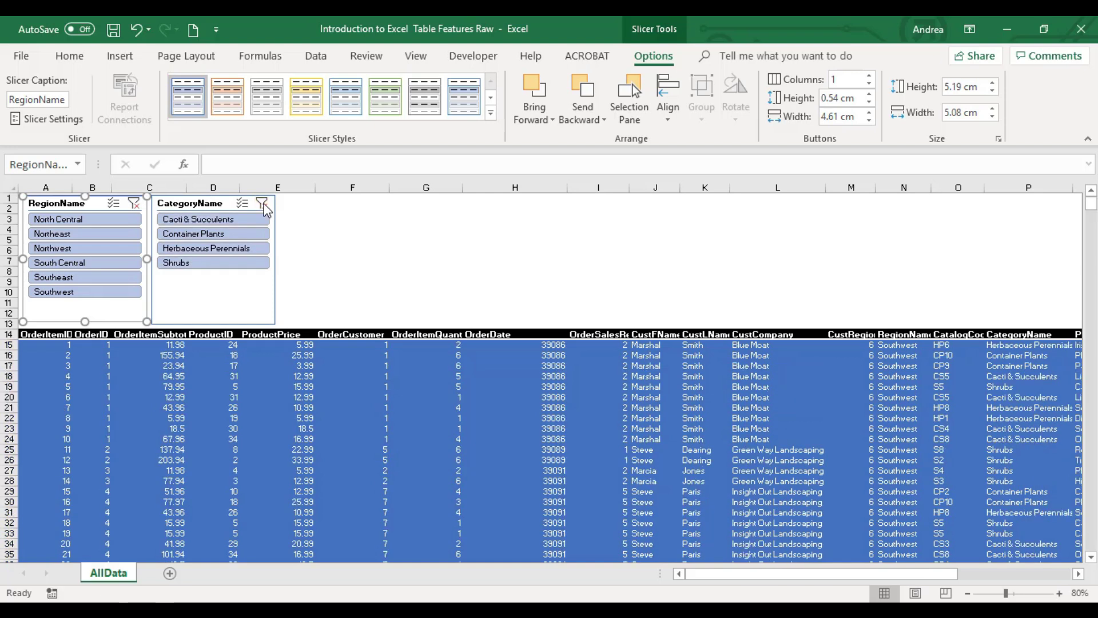
# - Test Container Plants and North Central filters, leaving North Central rows showing 372 of 5575 records
pyautogui.click(243, 234)
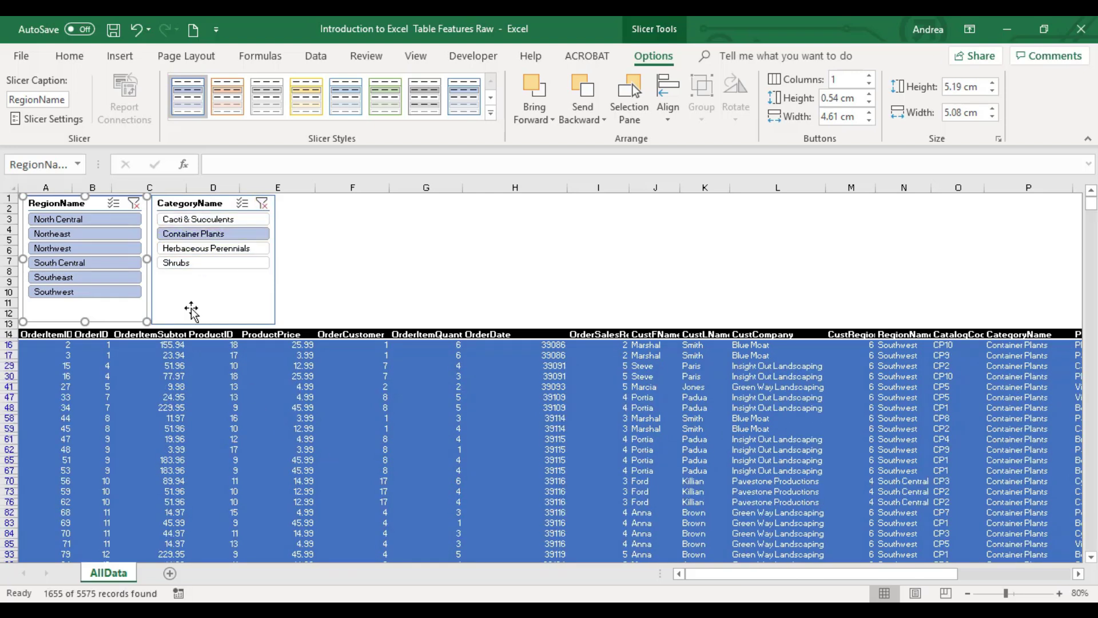
pyautogui.click(85, 219)
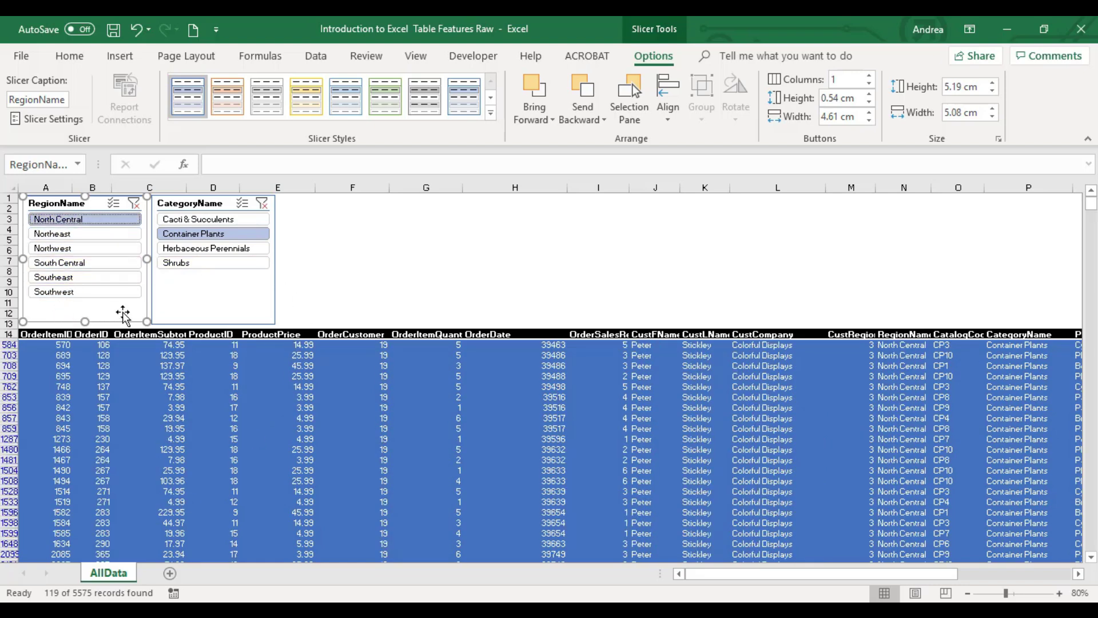
pyautogui.click(206, 301)
pyautogui.click(115, 306)
pyautogui.click(203, 312)
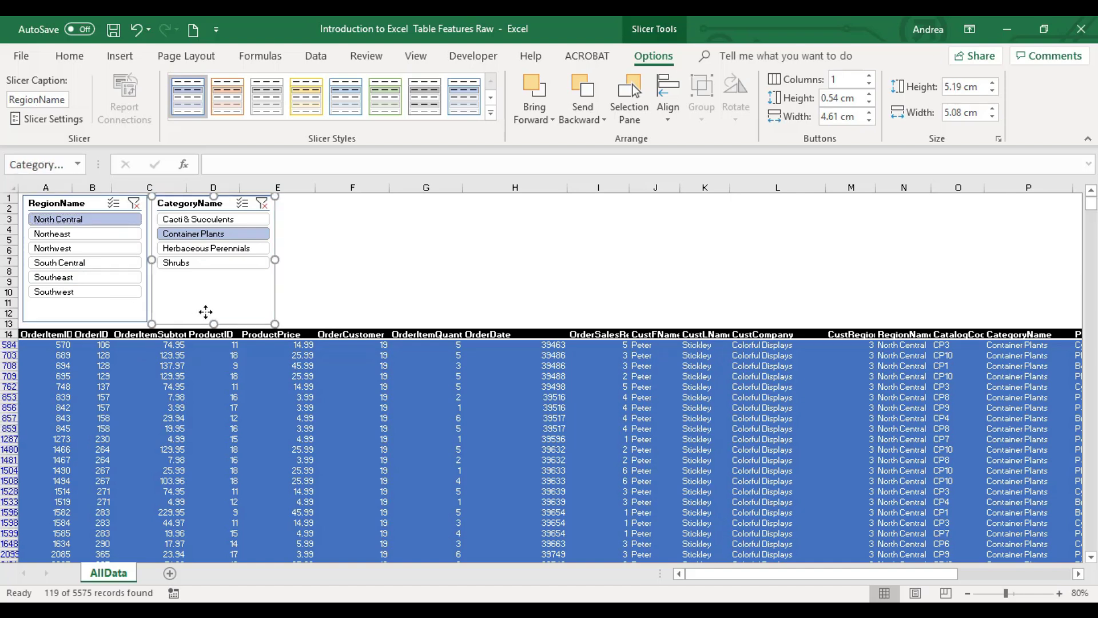
pyautogui.click(106, 313)
pyautogui.click(229, 295)
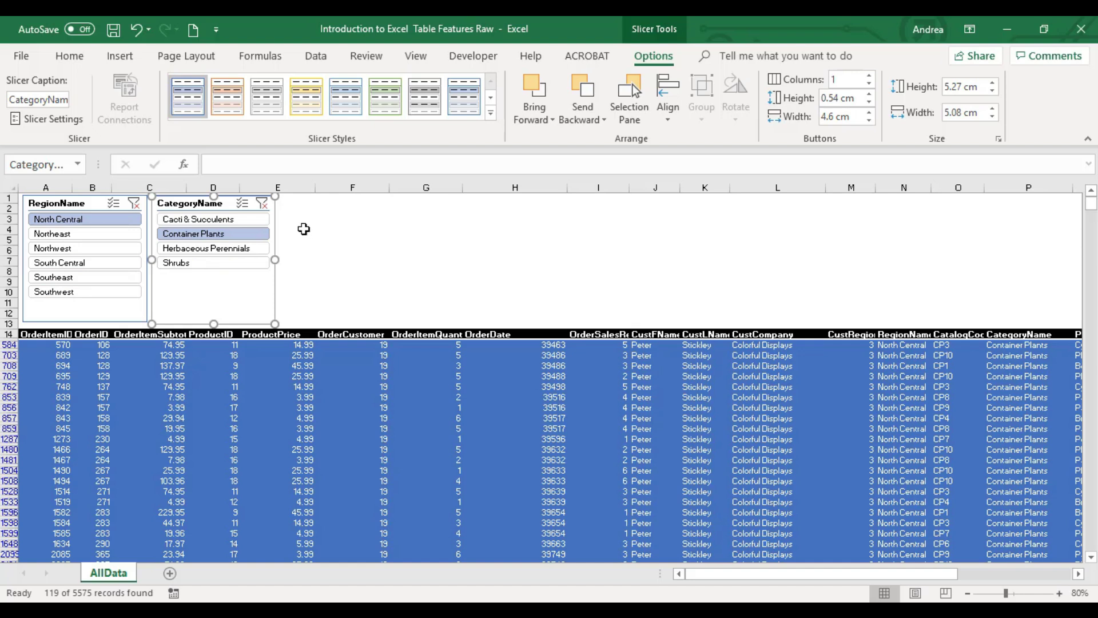
# - Clear the CategoryName and RegionName filters so the table shows every record from OrderItemID 1
pyautogui.click(262, 203)
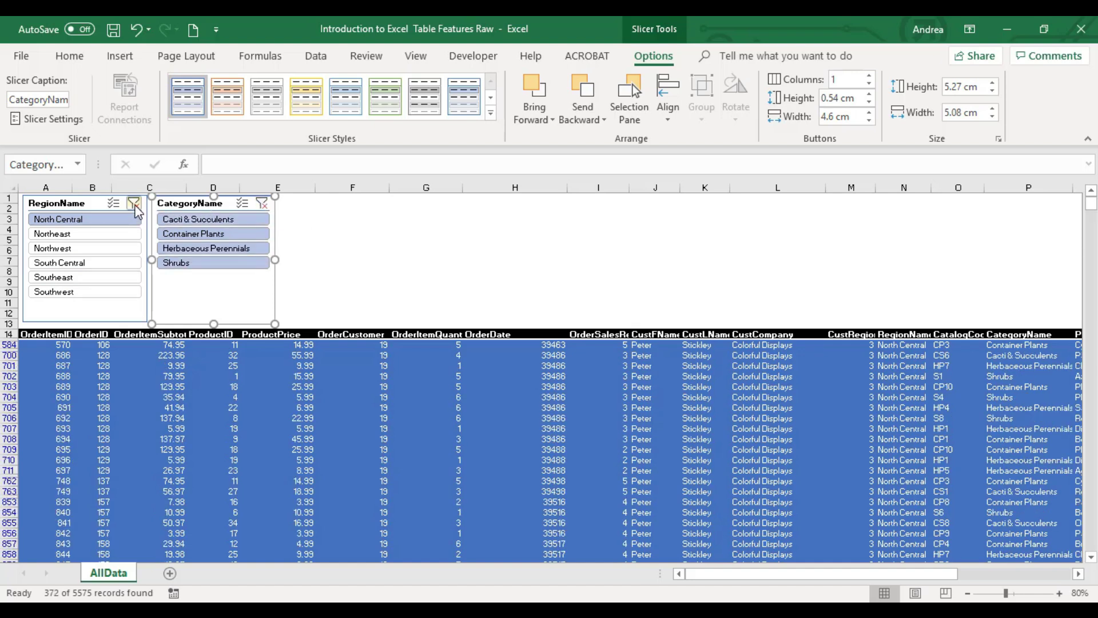
pyautogui.click(134, 203)
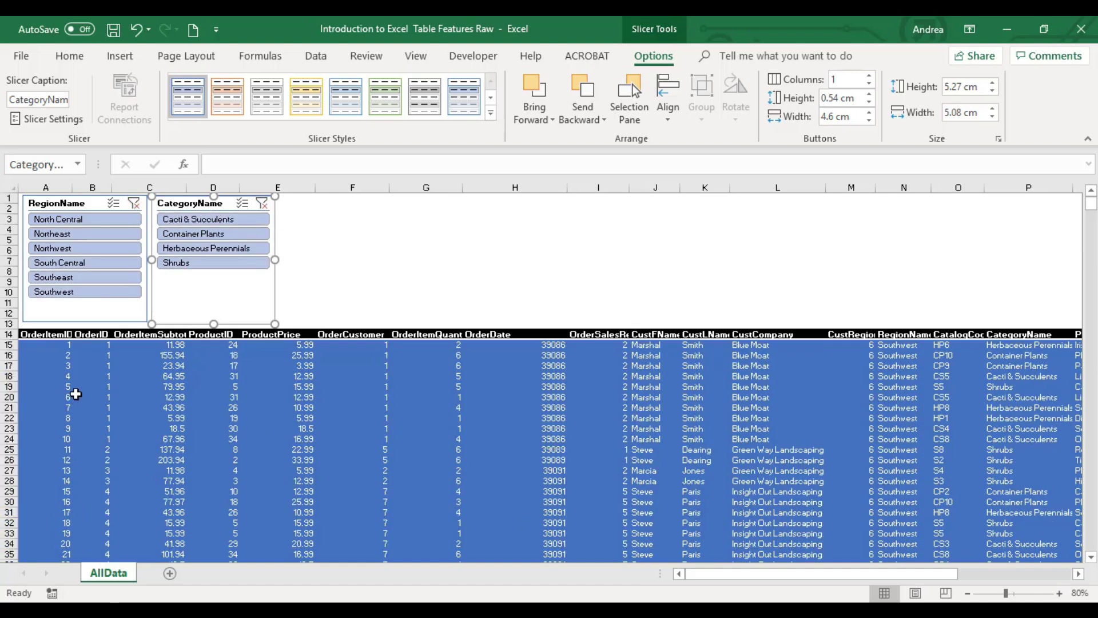
pyautogui.click(53, 336)
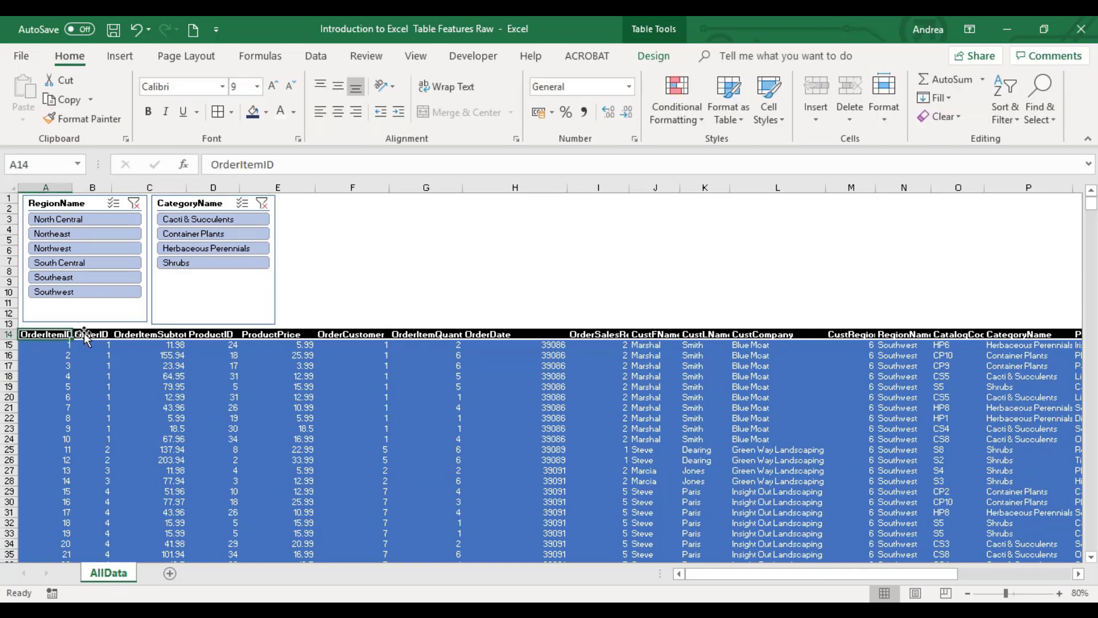
pyautogui.click(191, 299)
pyautogui.click(110, 306)
pyautogui.click(223, 298)
pyautogui.click(652, 58)
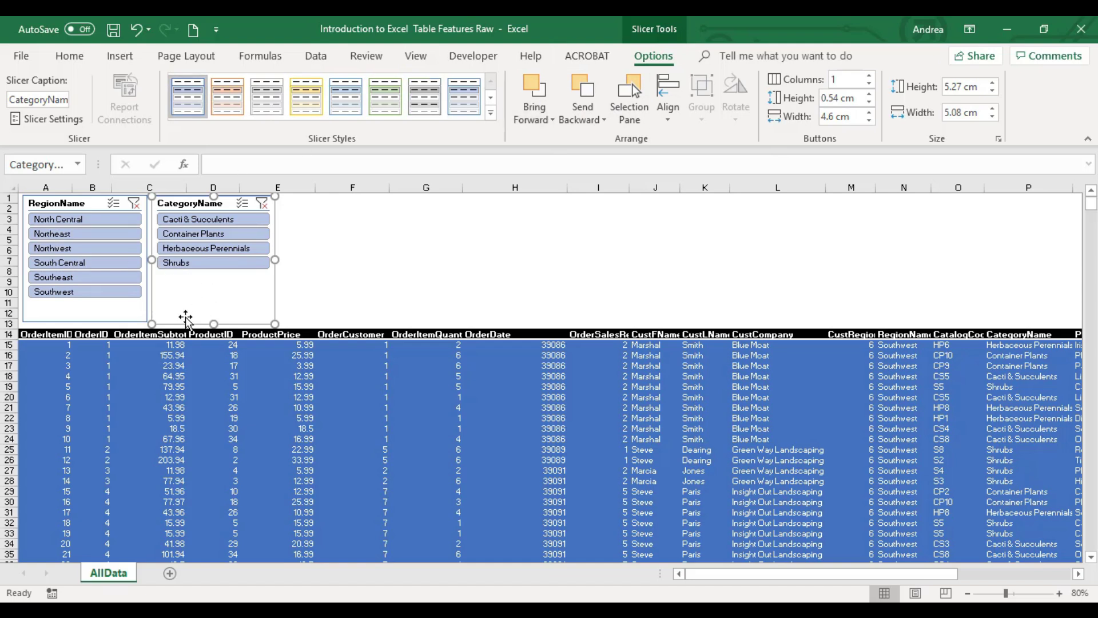
# - Apply the first Dark slicer style to both slicers and move CategoryName right over columns E–F
pyautogui.click(491, 113)
pyautogui.click(188, 174)
pyautogui.click(119, 301)
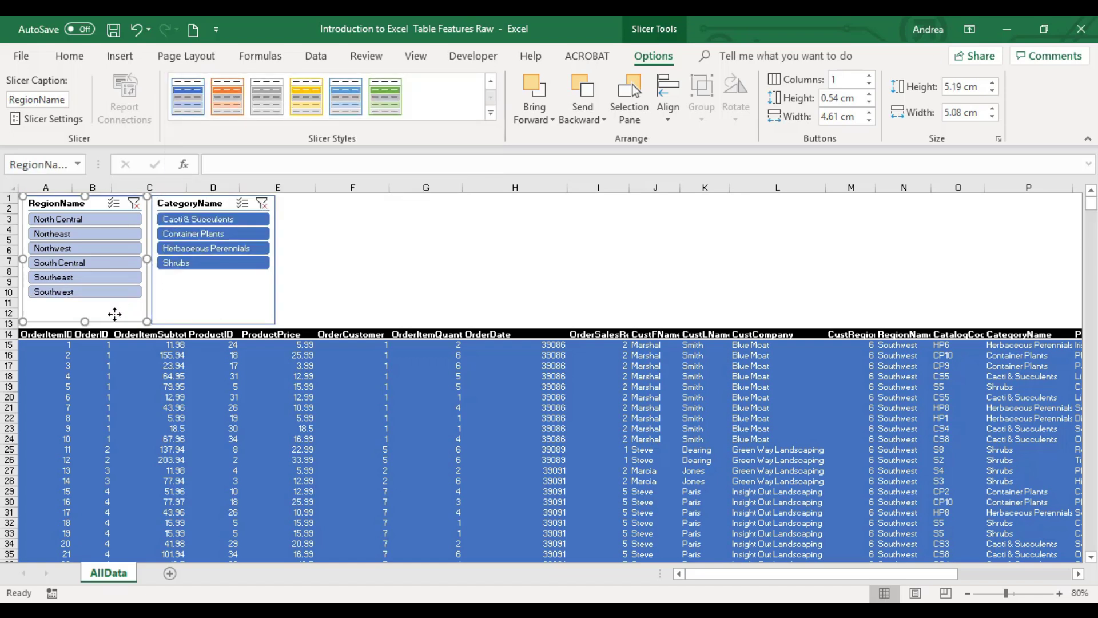
pyautogui.click(187, 107)
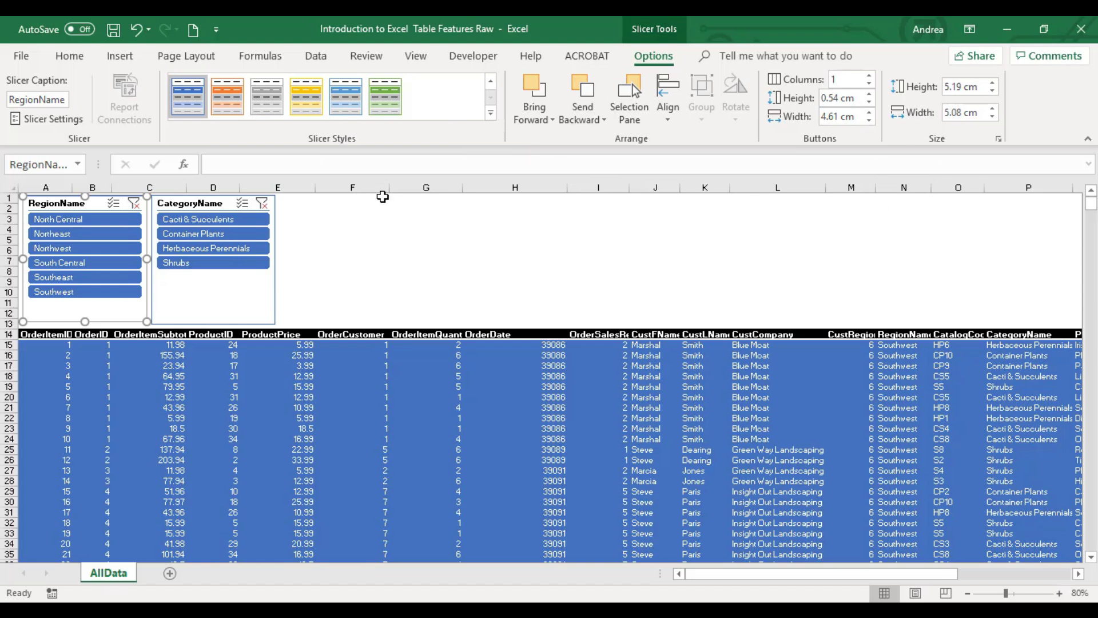
pyautogui.click(258, 295)
pyautogui.moveTo(258, 295); pyautogui.dragTo(387, 292)
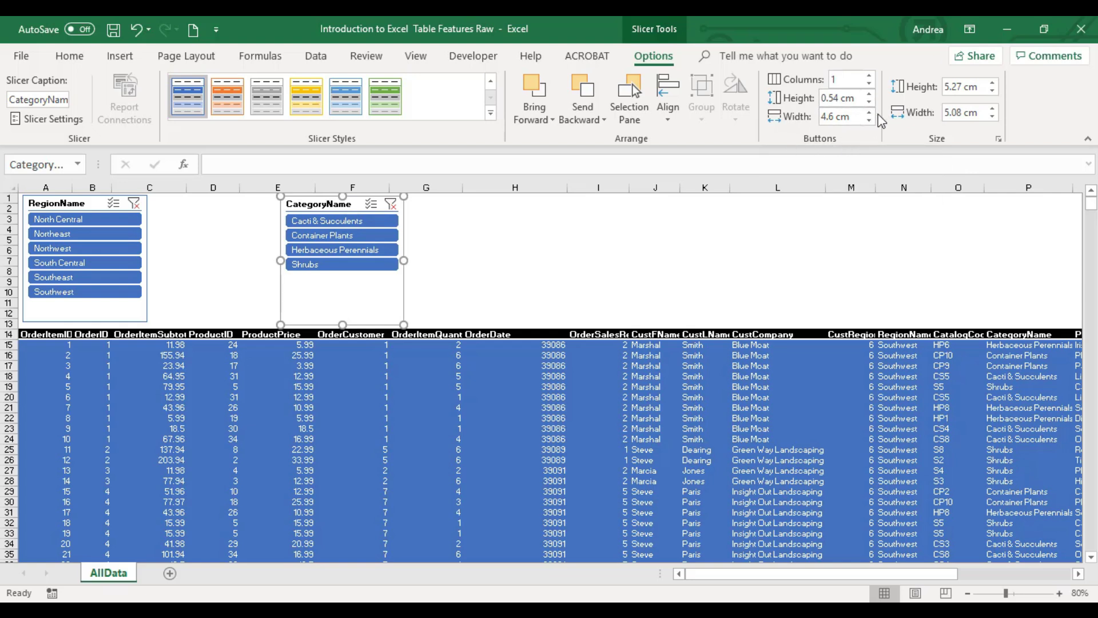
# - Raise the CategoryName slicer's button height to 1 cm
pyautogui.click(873, 93)
pyautogui.click(873, 93)
pyautogui.click(872, 93)
pyautogui.click(873, 92)
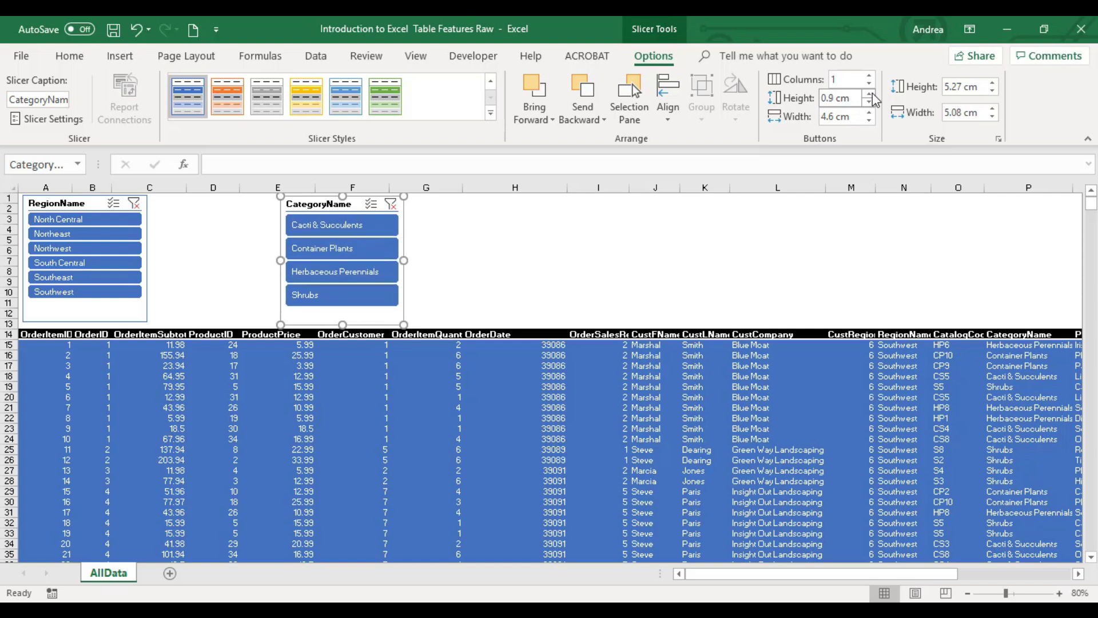
pyautogui.click(872, 93)
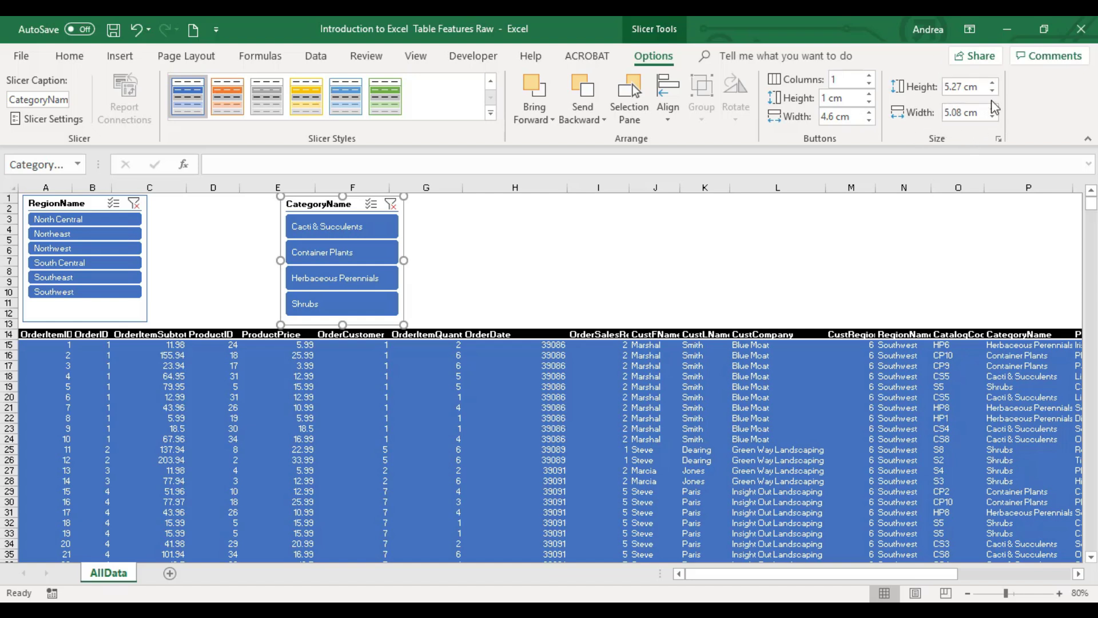
# - Size the CategoryName slicer to 5.2 cm tall and 4.8 cm wide
pyautogui.click(994, 83)
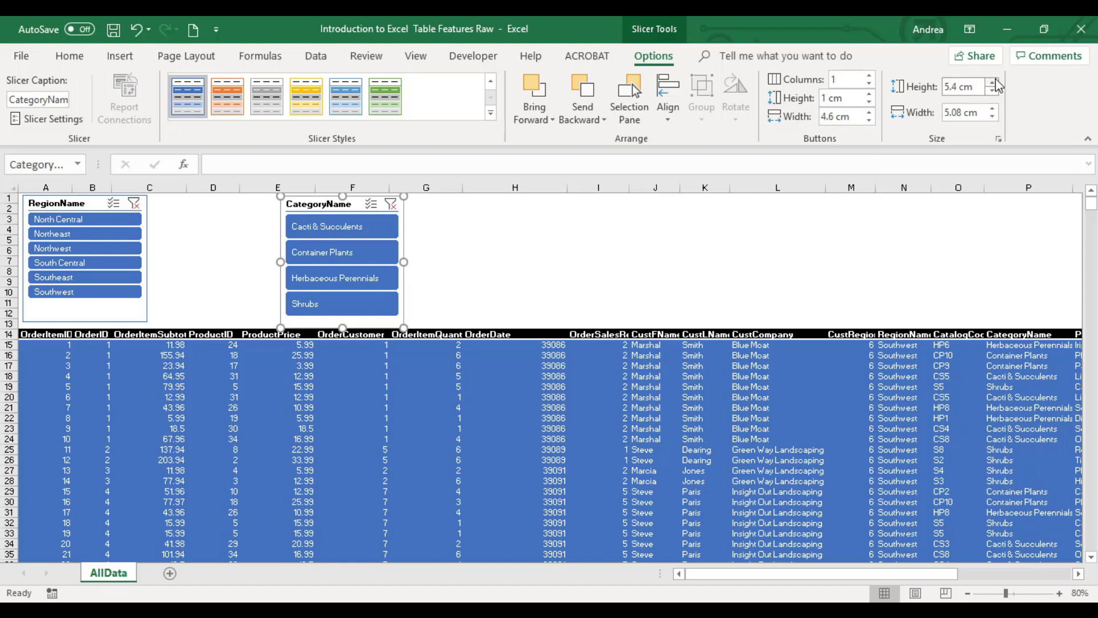
pyautogui.click(993, 83)
pyautogui.click(994, 91)
pyautogui.click(994, 90)
pyautogui.click(994, 89)
pyautogui.click(994, 89)
pyautogui.click(994, 89)
pyautogui.click(994, 89)
pyautogui.click(994, 90)
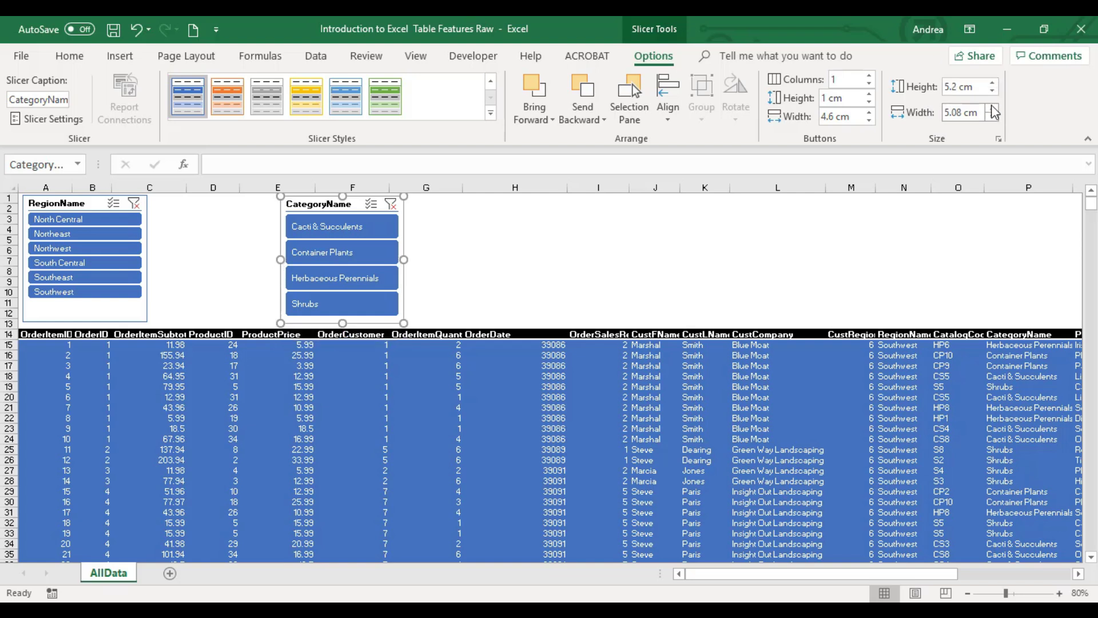
pyautogui.click(993, 110)
pyautogui.click(993, 110)
pyautogui.click(994, 109)
pyautogui.click(993, 109)
pyautogui.click(993, 117)
pyautogui.click(993, 117)
pyautogui.click(993, 118)
pyautogui.click(992, 117)
pyautogui.click(993, 117)
pyautogui.click(993, 117)
pyautogui.click(993, 117)
pyautogui.click(993, 118)
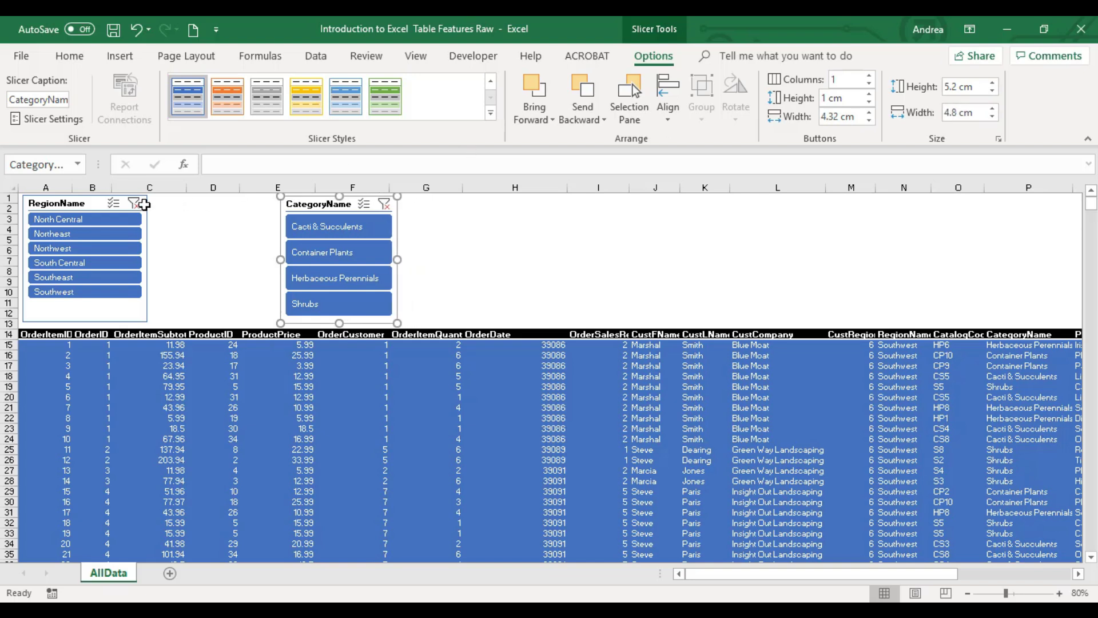
# - Widen the RegionName slicer to 10.4 cm across columns A–D
pyautogui.click(110, 216)
pyautogui.moveTo(147, 258); pyautogui.dragTo(276, 250)
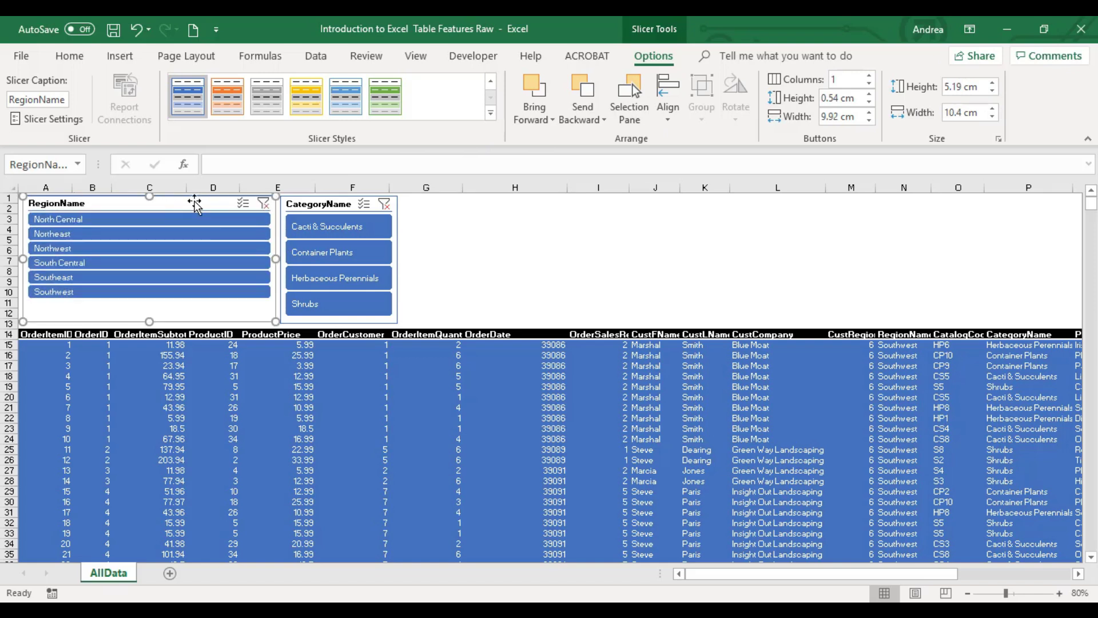
pyautogui.click(511, 229)
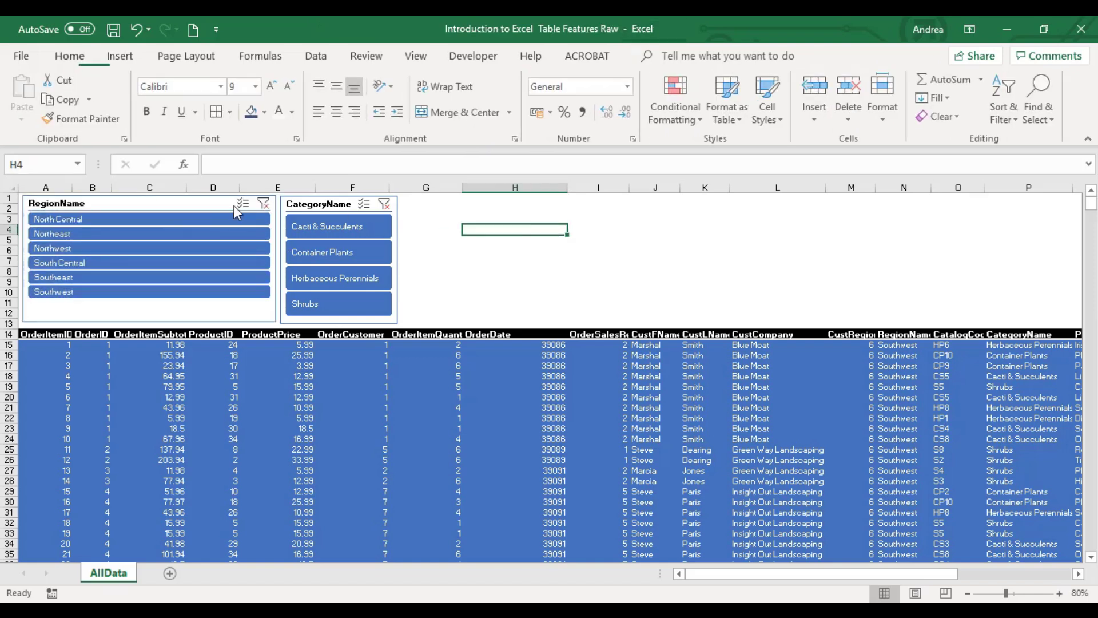
pyautogui.click(203, 204)
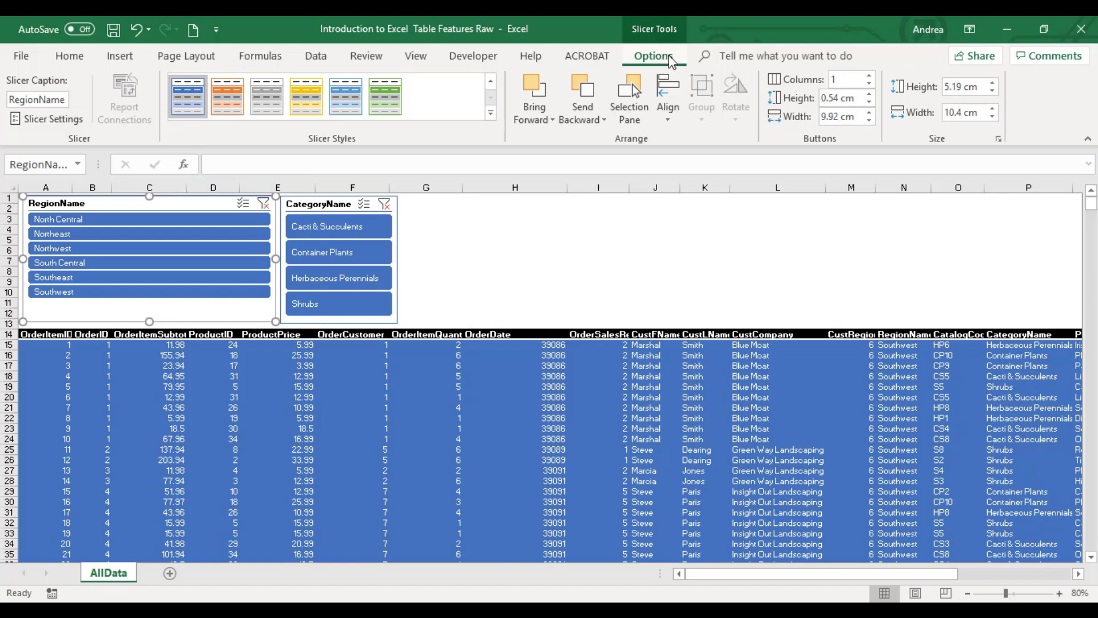
# - Try 2 to 5 columns for the RegionName buttons, then return to the top of the sheet
pyautogui.click(870, 76)
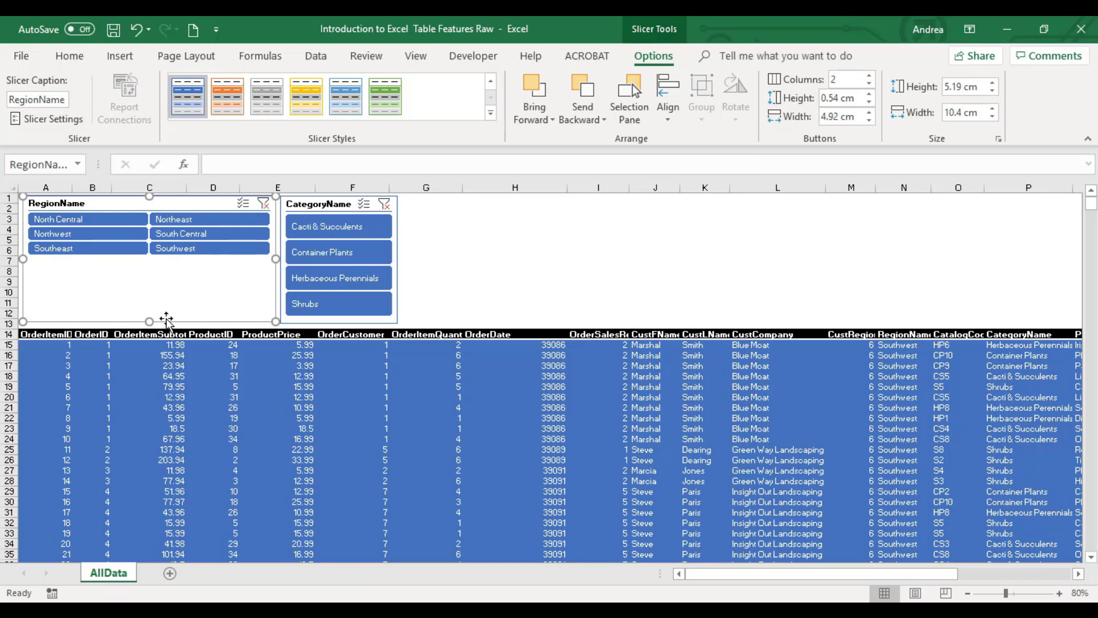
pyautogui.click(869, 77)
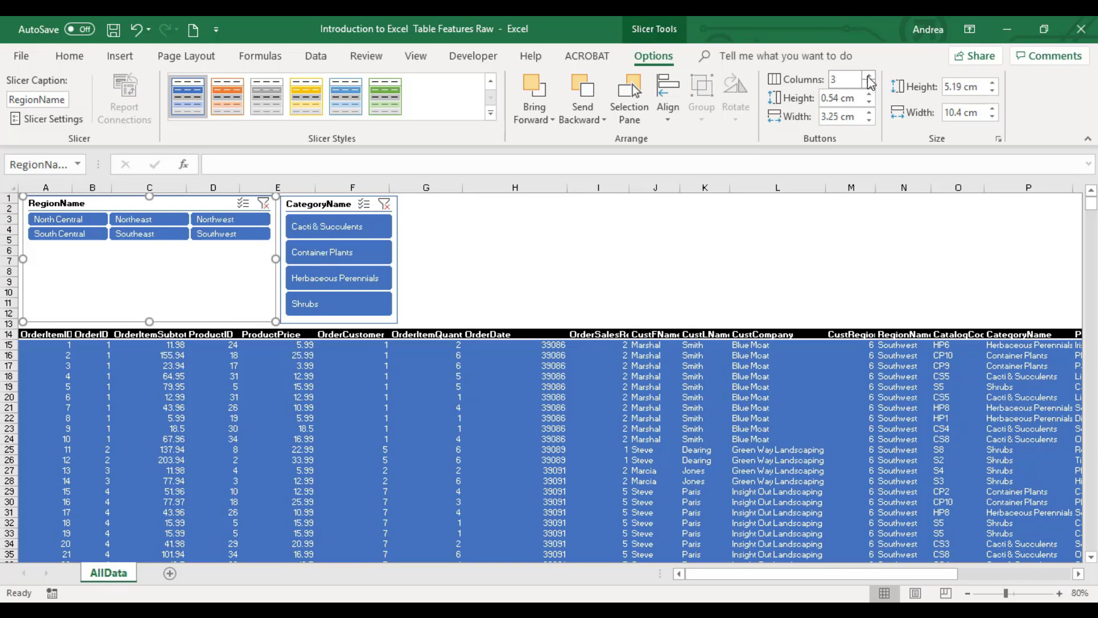
pyautogui.click(869, 76)
pyautogui.click(869, 76)
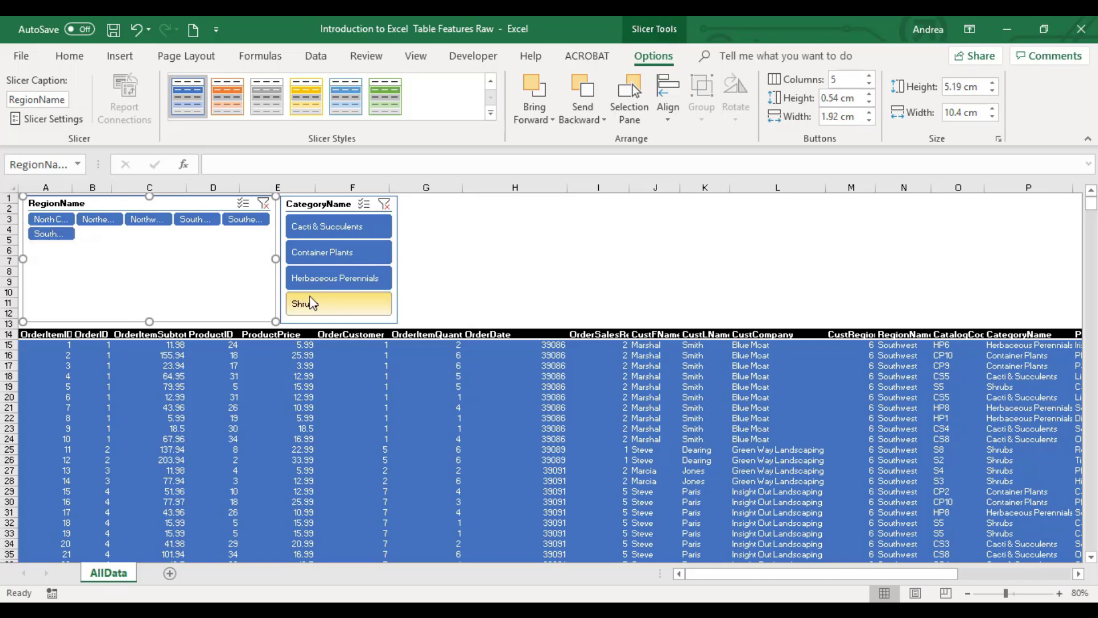
pyautogui.keyDown('ctrl'); pyautogui.scroll(2, 310, 296); pyautogui.keyUp('ctrl')
pyautogui.click(646, 293)
pyautogui.press('Home')
pyautogui.scroll(1, 620, 292)
# - Set the RegionName slicer to 2 columns and shorten it to end near row 7
pyautogui.click(263, 275)
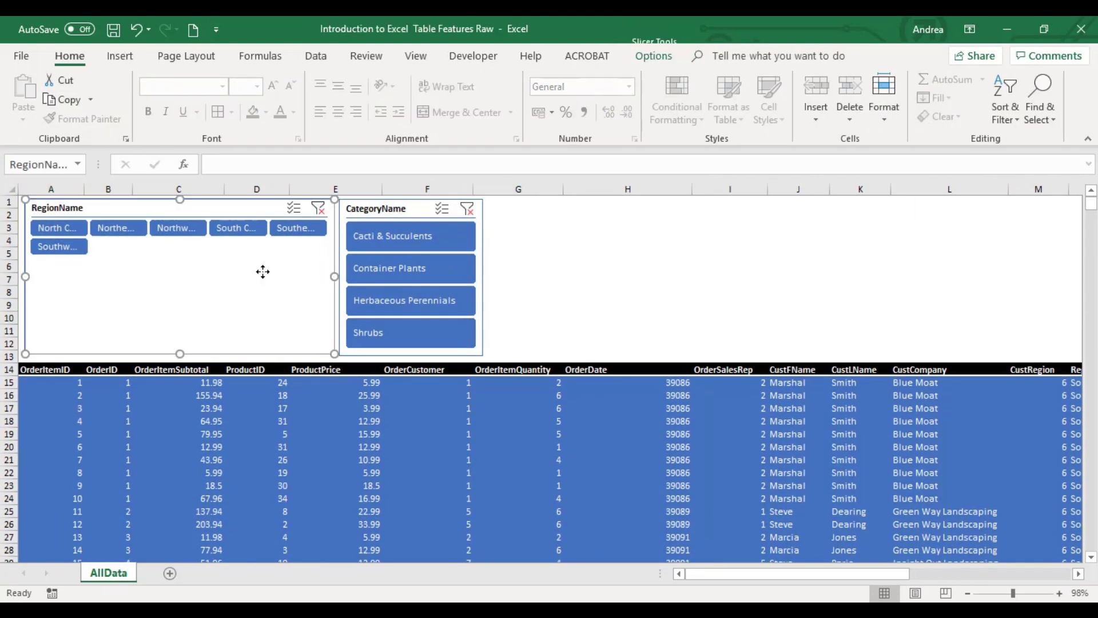
pyautogui.click(653, 56)
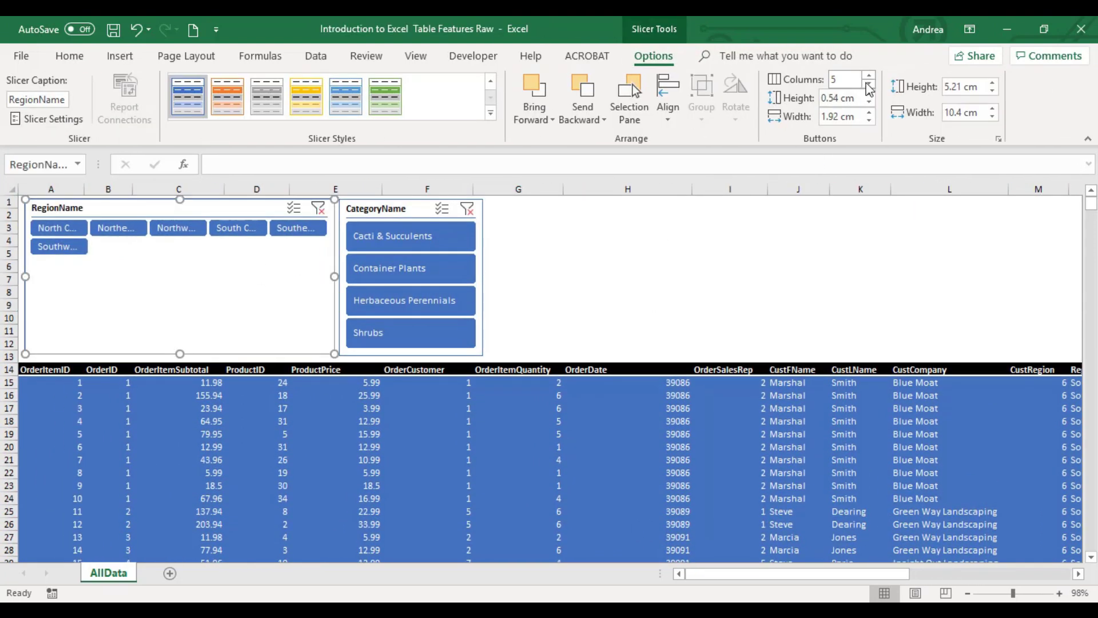
pyautogui.click(868, 84)
pyautogui.click(869, 84)
pyautogui.click(868, 84)
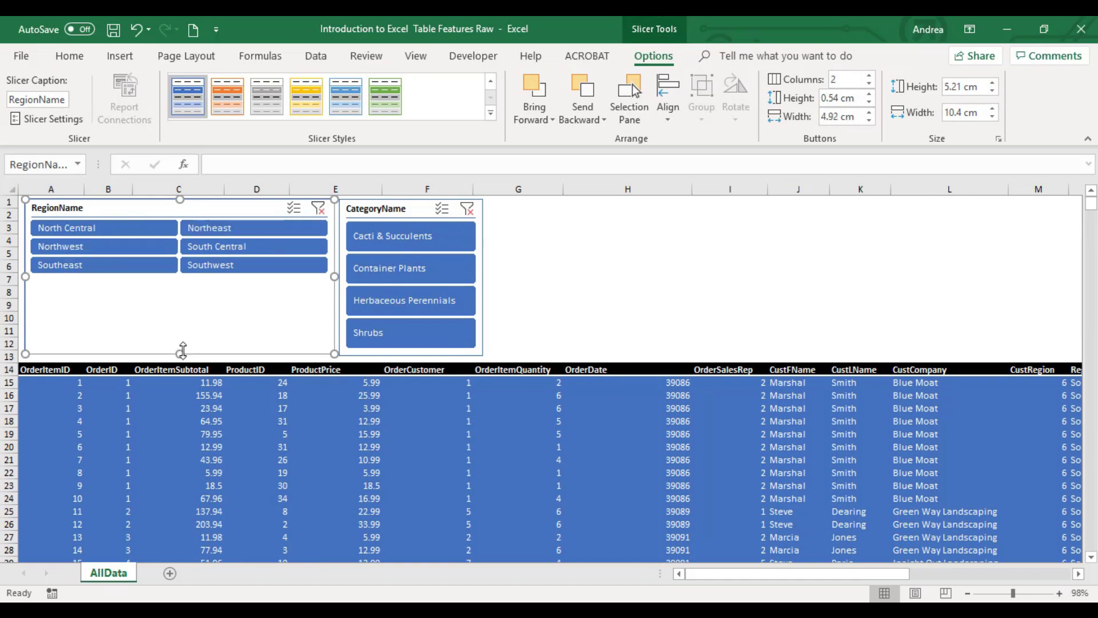
pyautogui.moveTo(179, 353); pyautogui.dragTo(210, 287)
# - Widen the CategoryName slicer to about 9.5 cm and arrange its buttons in 2 columns
pyautogui.click(386, 203)
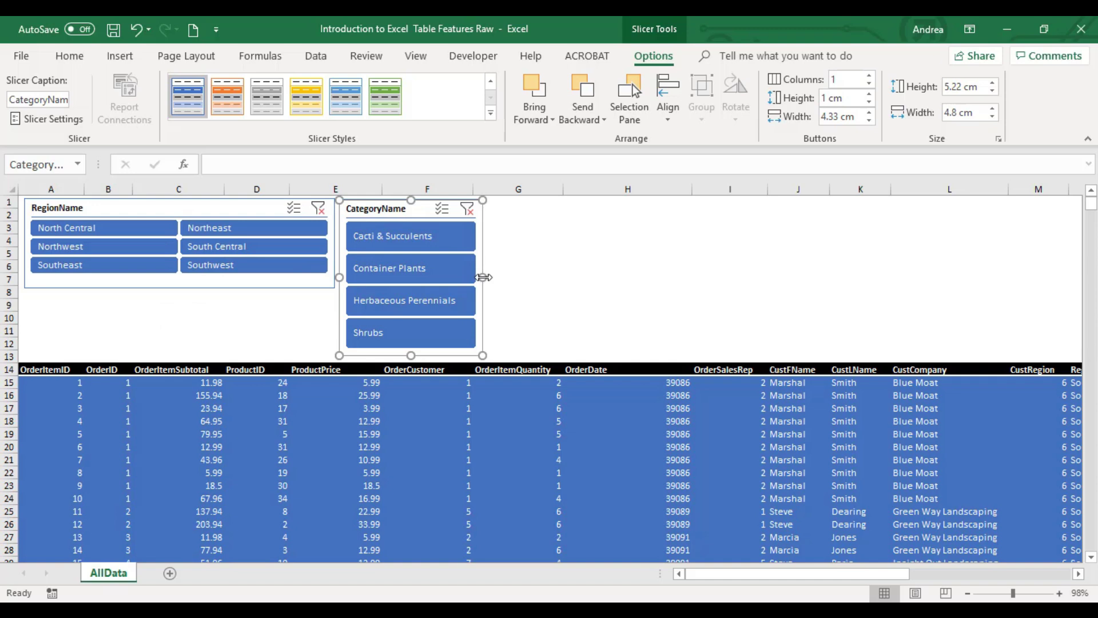
pyautogui.moveTo(484, 277); pyautogui.dragTo(622, 268)
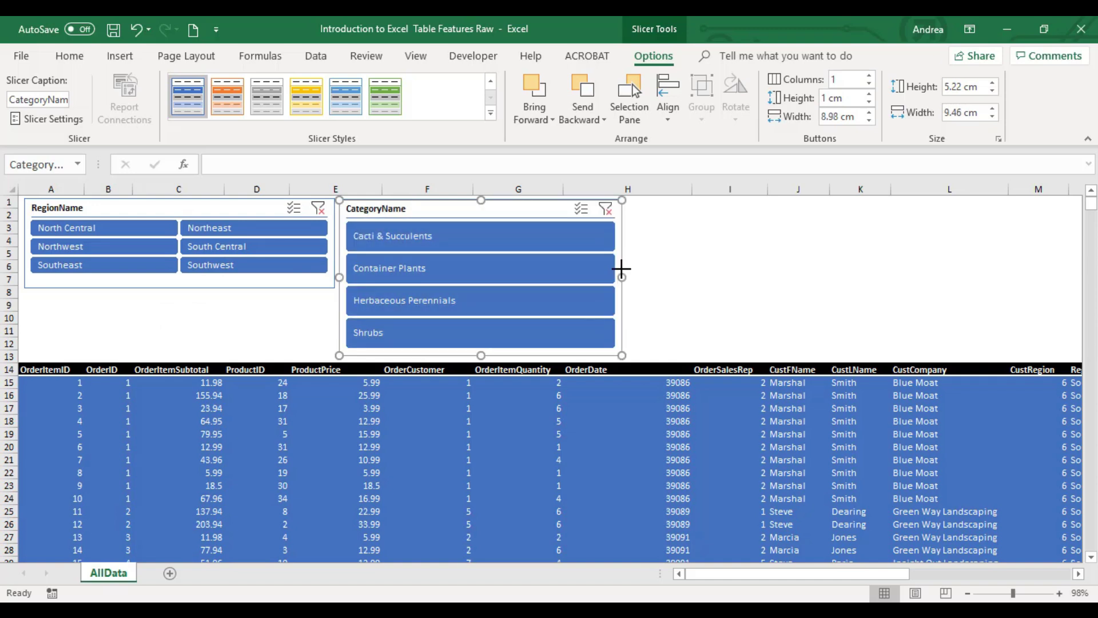
pyautogui.click(869, 76)
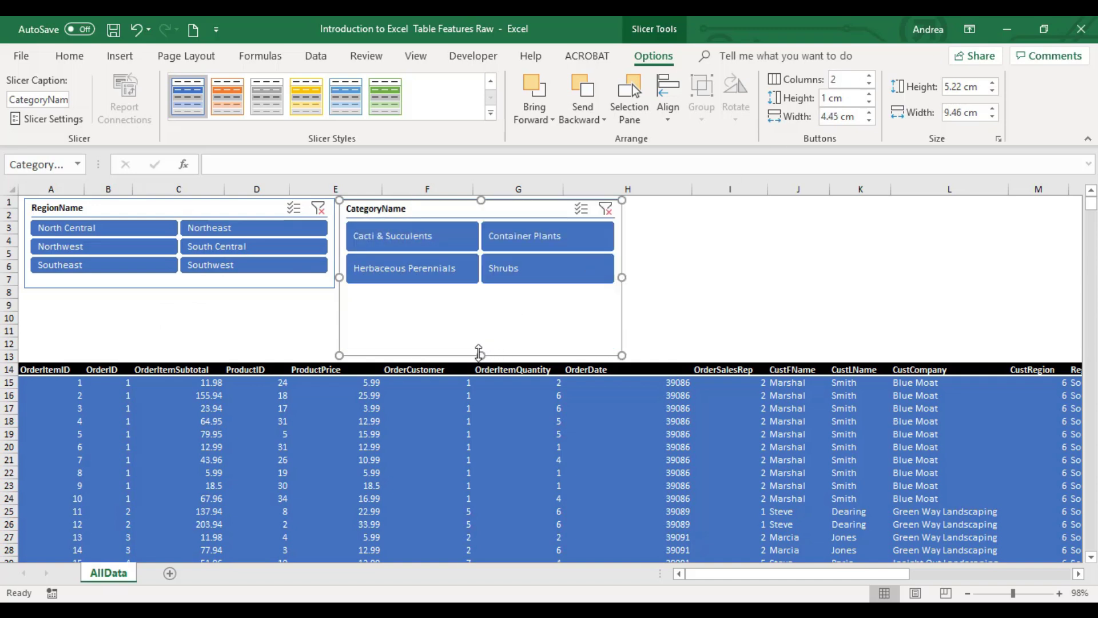
# - Check the RegionName slicer's size and set the CategoryName slicer height to 2.98 cm
pyautogui.click(220, 211)
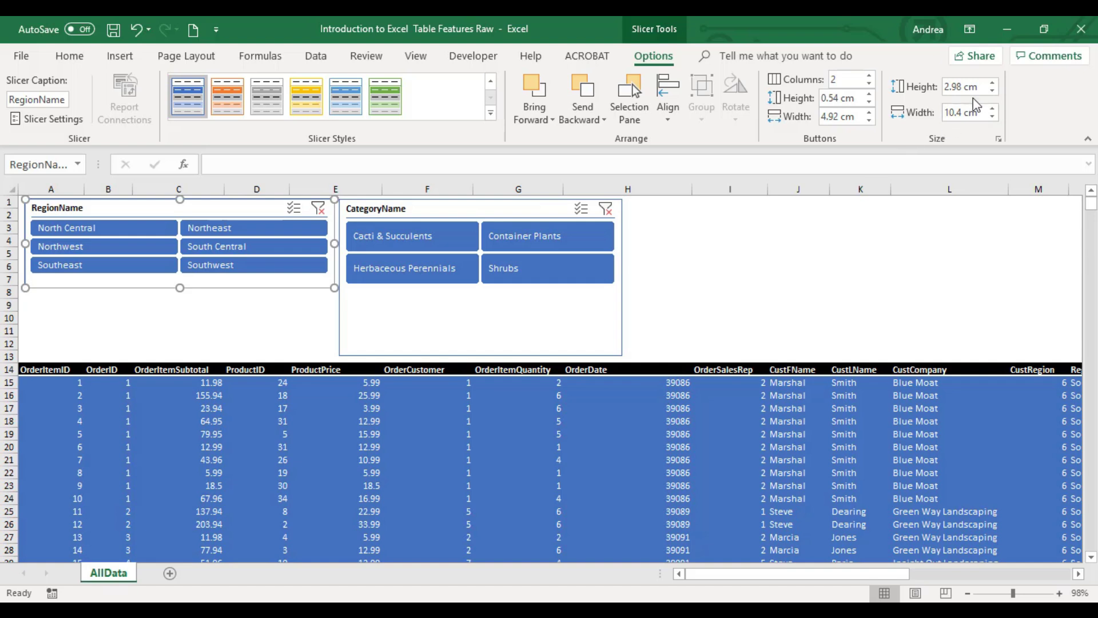
pyautogui.click(387, 303)
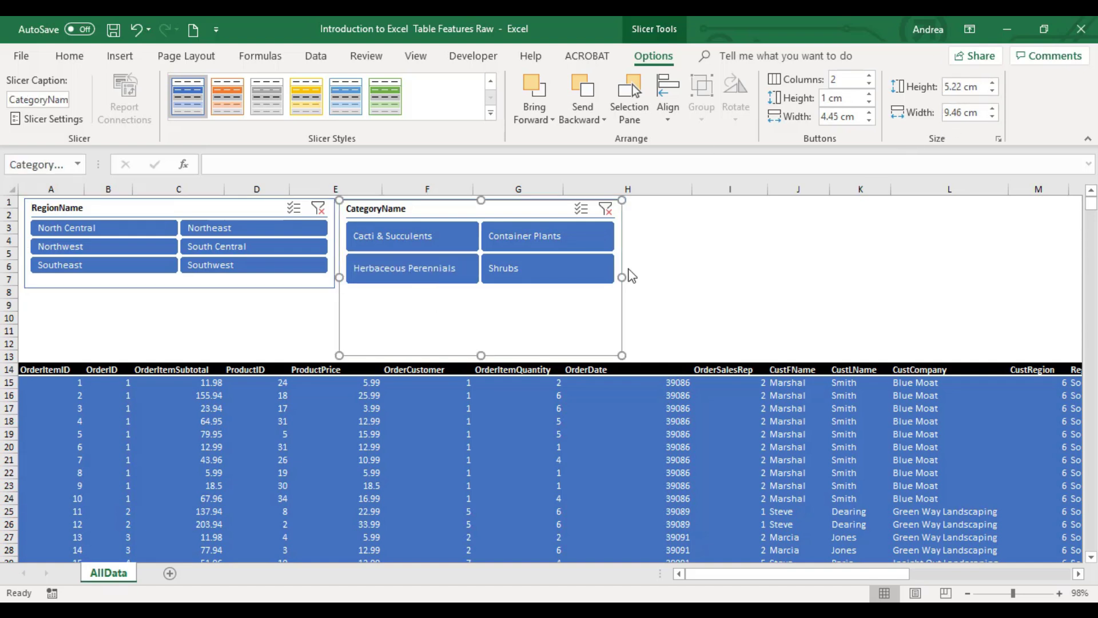
pyautogui.click(977, 89)
pyautogui.write('2.98')
pyautogui.press('Return')
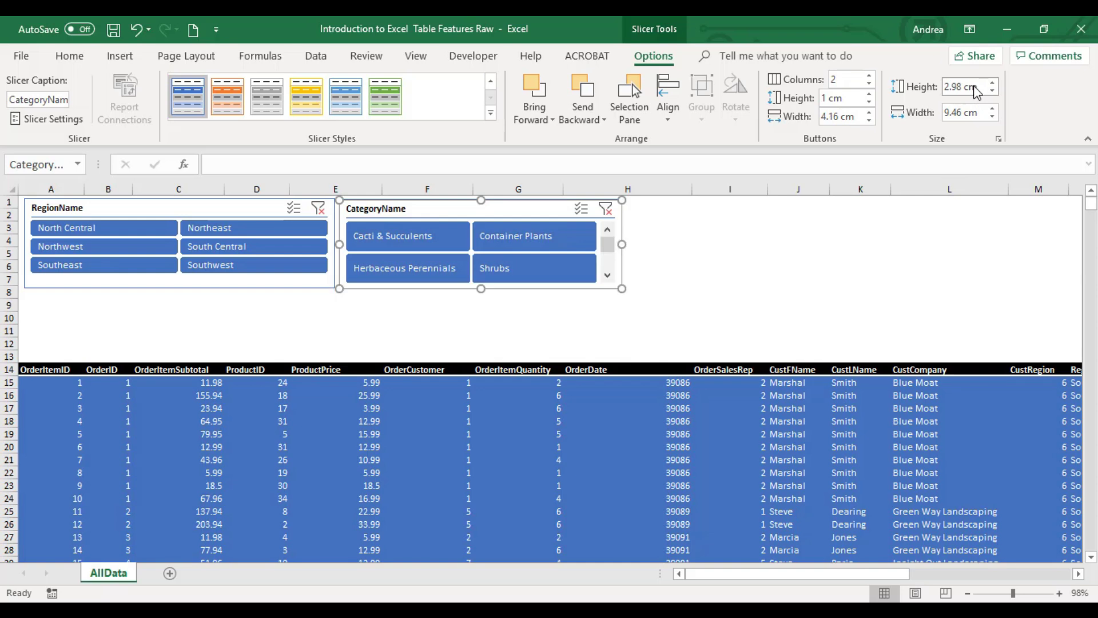
pyautogui.click(672, 296)
pyautogui.moveTo(613, 249)
pyautogui.mouseDown()
pyautogui.moveTo(614, 269)
pyautogui.moveTo(614, 248)
pyautogui.mouseUp()
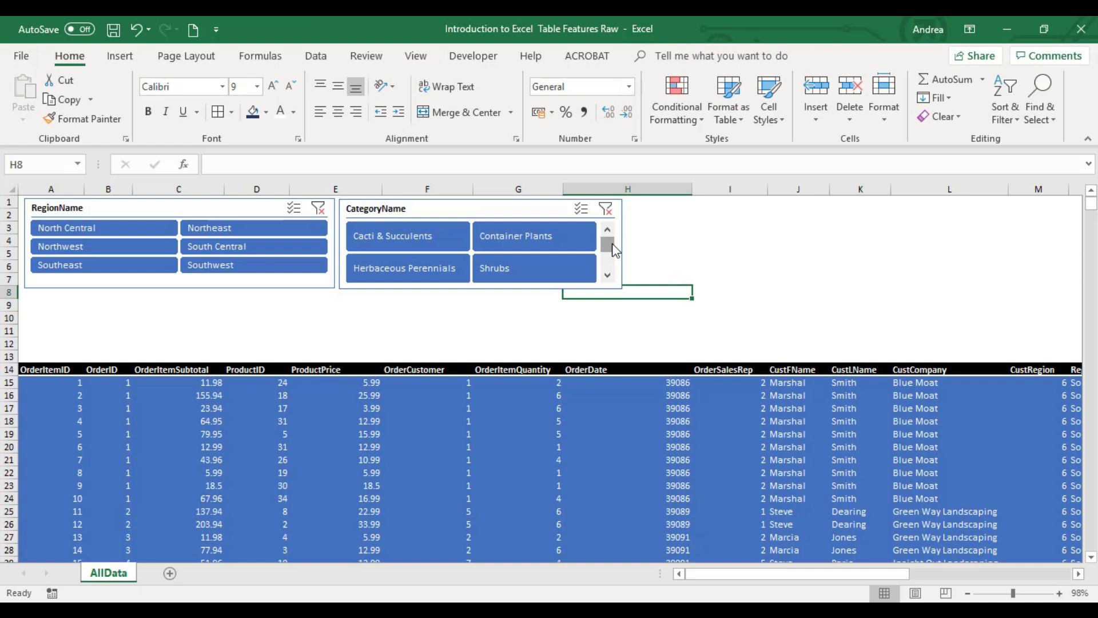
pyautogui.click(527, 213)
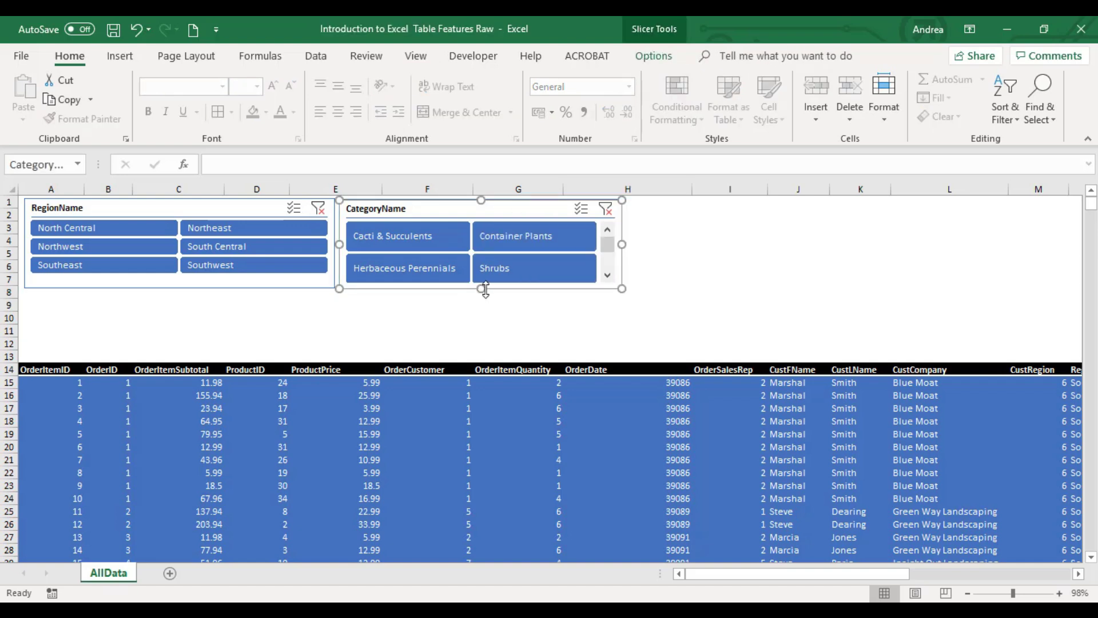
pyautogui.moveTo(607, 245)
pyautogui.mouseDown()
pyautogui.moveTo(610, 274)
pyautogui.moveTo(618, 229)
pyautogui.mouseUp()
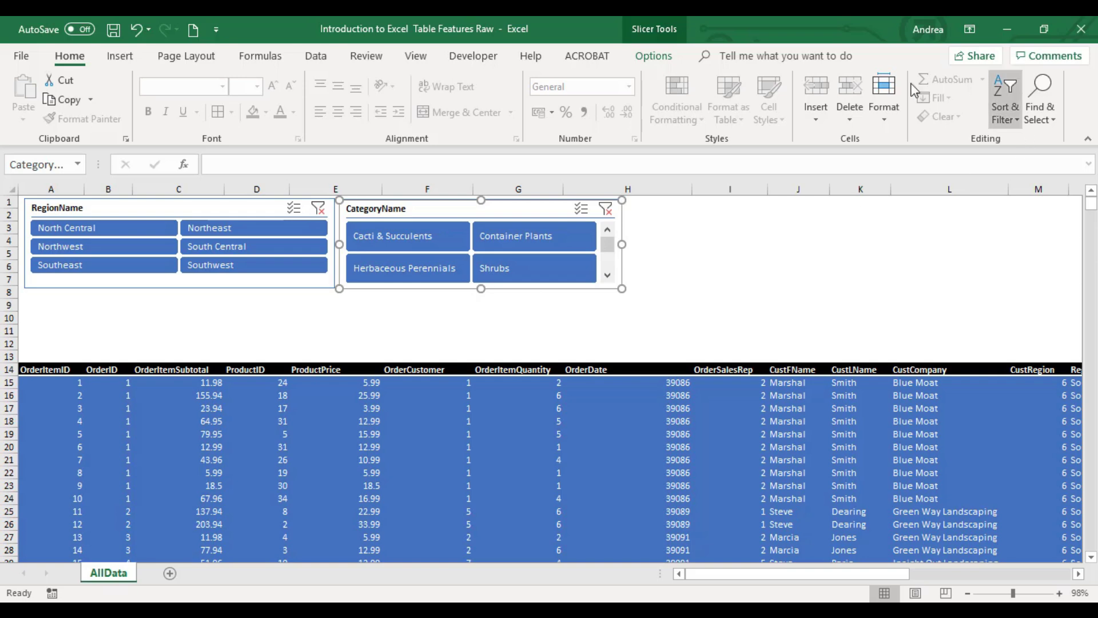
# - Adjust the CategoryName slicer height from 3.02 cm to 3.5 cm
pyautogui.click(653, 55)
pyautogui.click(972, 87)
pyautogui.write('3')
pyautogui.click(978, 92)
pyautogui.write('3.02')
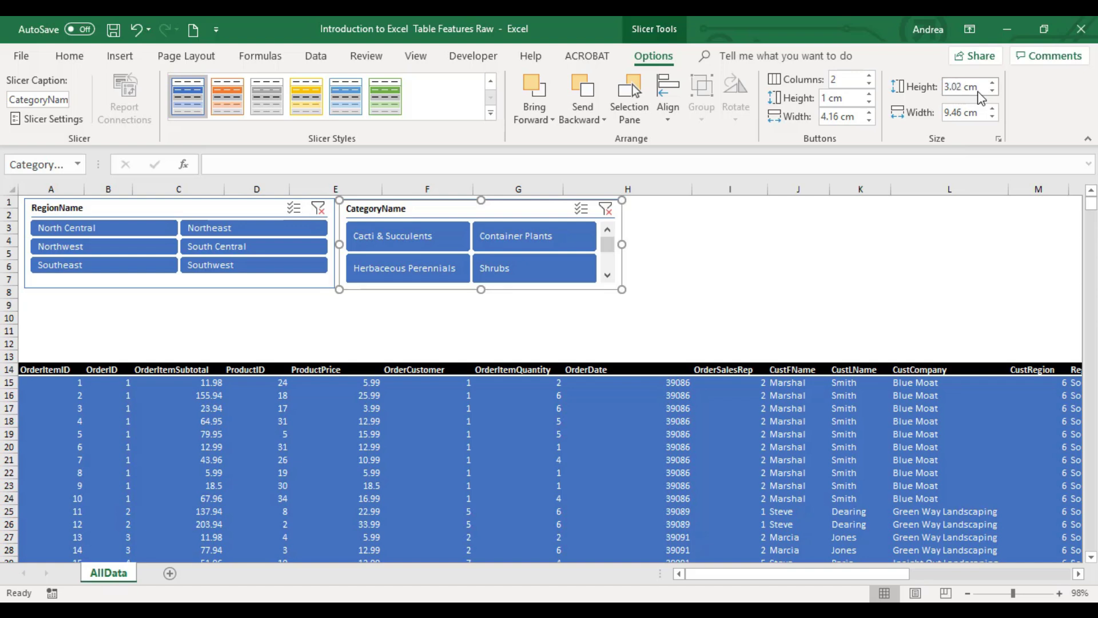
pyautogui.press('Return')
pyautogui.write('3.')
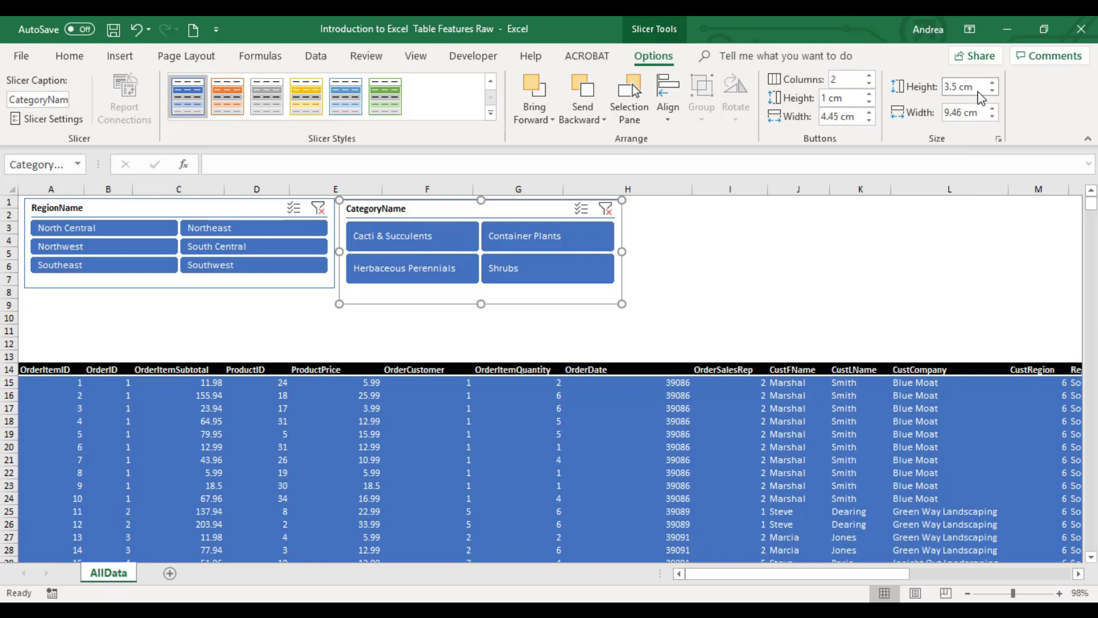
pyautogui.click(218, 208)
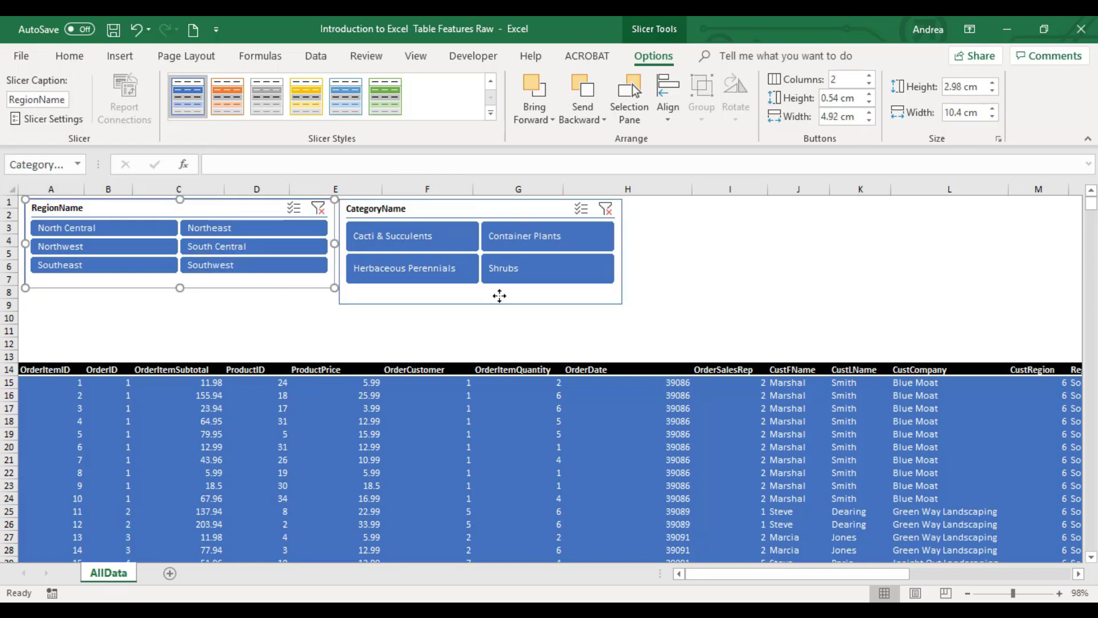
# - Set the RegionName slicer height to 3.5 cm to match
pyautogui.click(500, 296)
pyautogui.click(981, 86)
pyautogui.click(244, 284)
pyautogui.click(974, 91)
pyautogui.write('3.5')
pyautogui.press('Return')
pyautogui.click(657, 279)
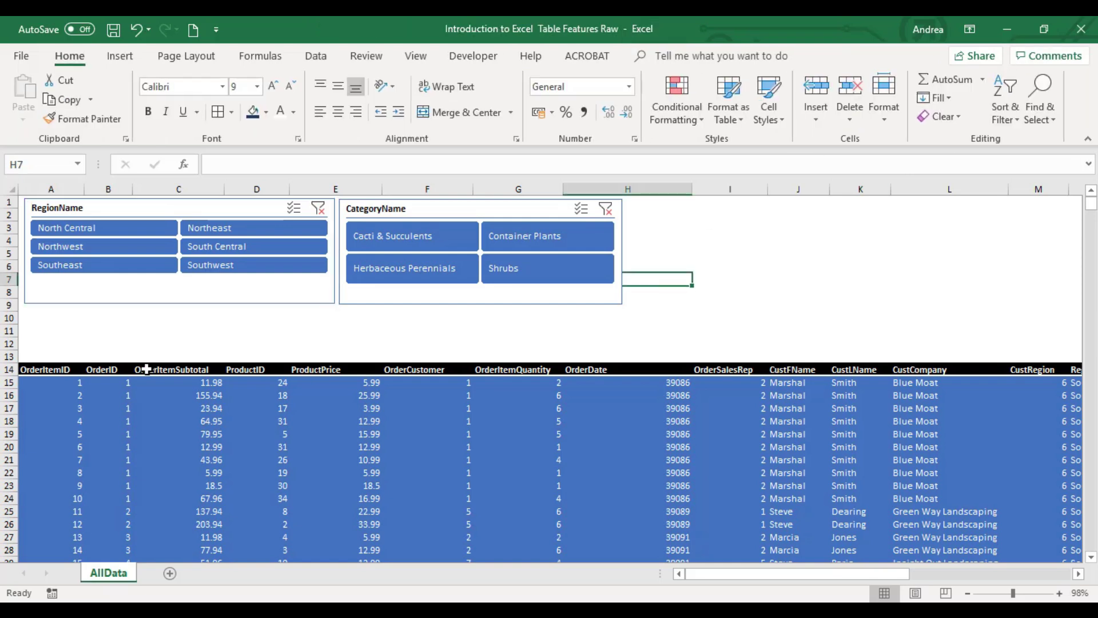
# - Delete the empty rows 10–12 so the table header starts at row 11
pyautogui.moveTo(8, 318); pyautogui.dragTo(7, 346)
pyautogui.rightClick(7, 346)
pyautogui.click(54, 475)
pyautogui.click(705, 238)
pyautogui.click(712, 202)
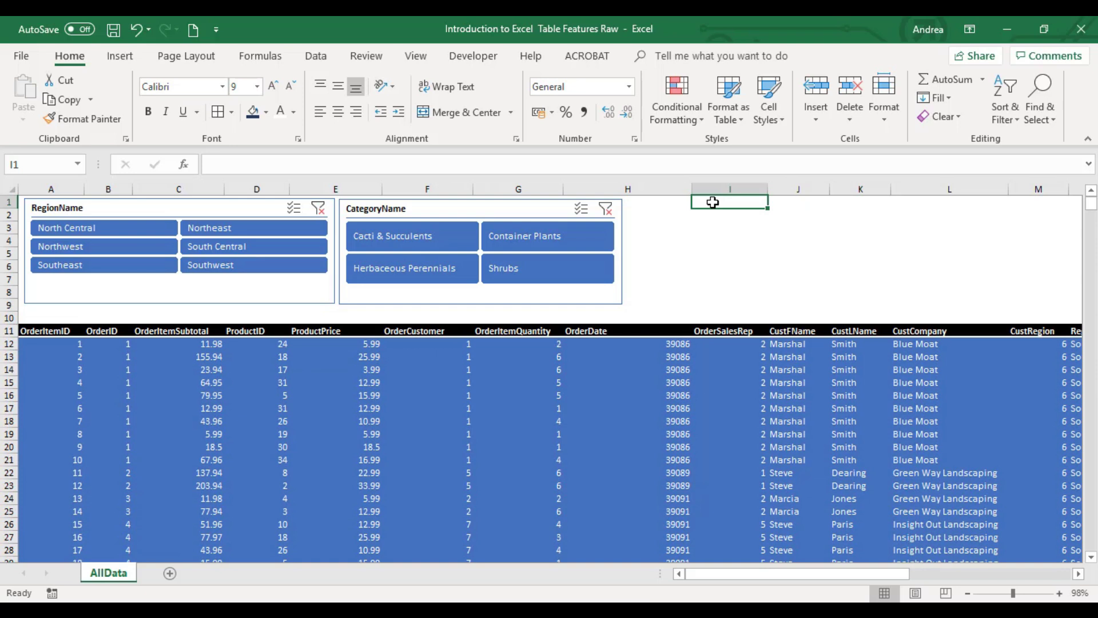
# - Set the RegionName slicer's button height to 0.7 cm
pyautogui.click(252, 286)
pyautogui.click(653, 56)
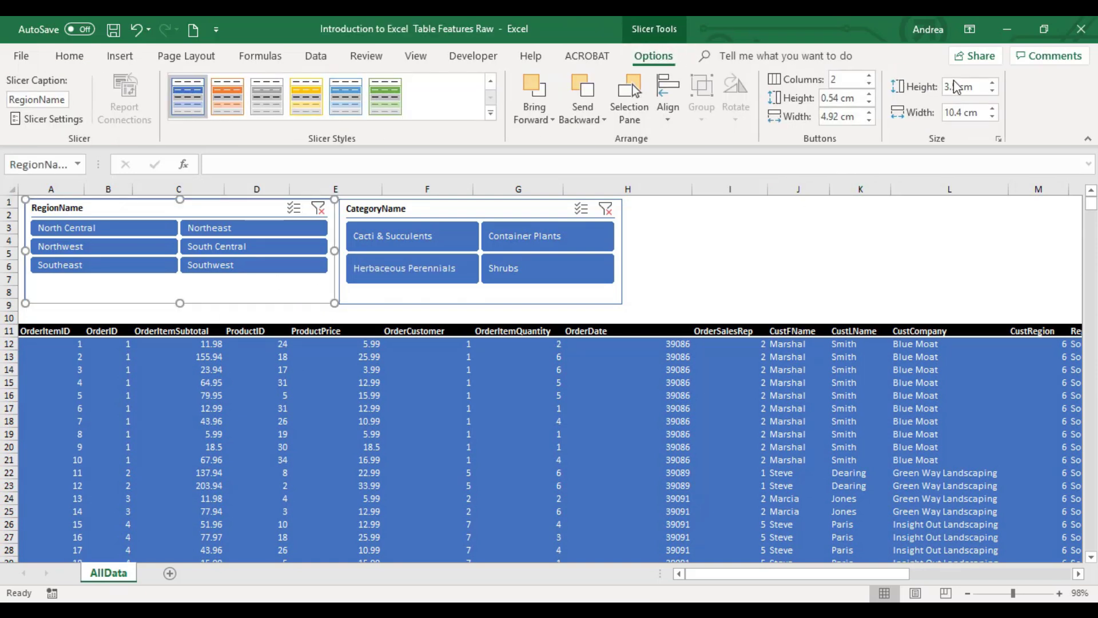
pyautogui.click(870, 94)
pyautogui.click(869, 94)
pyautogui.click(870, 94)
pyautogui.click(870, 103)
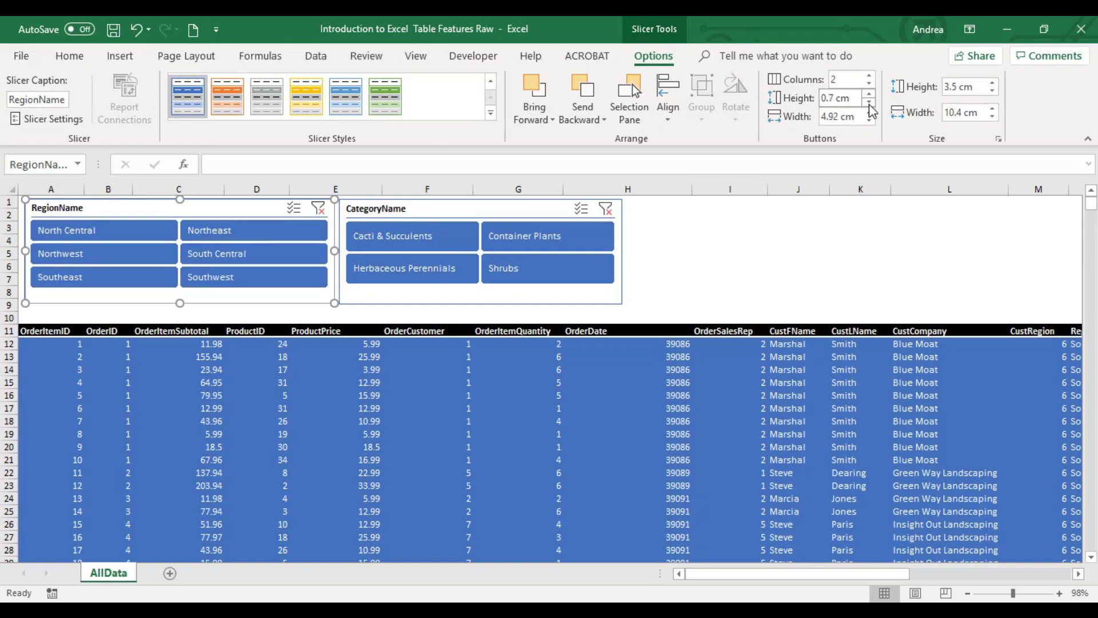
pyautogui.click(694, 281)
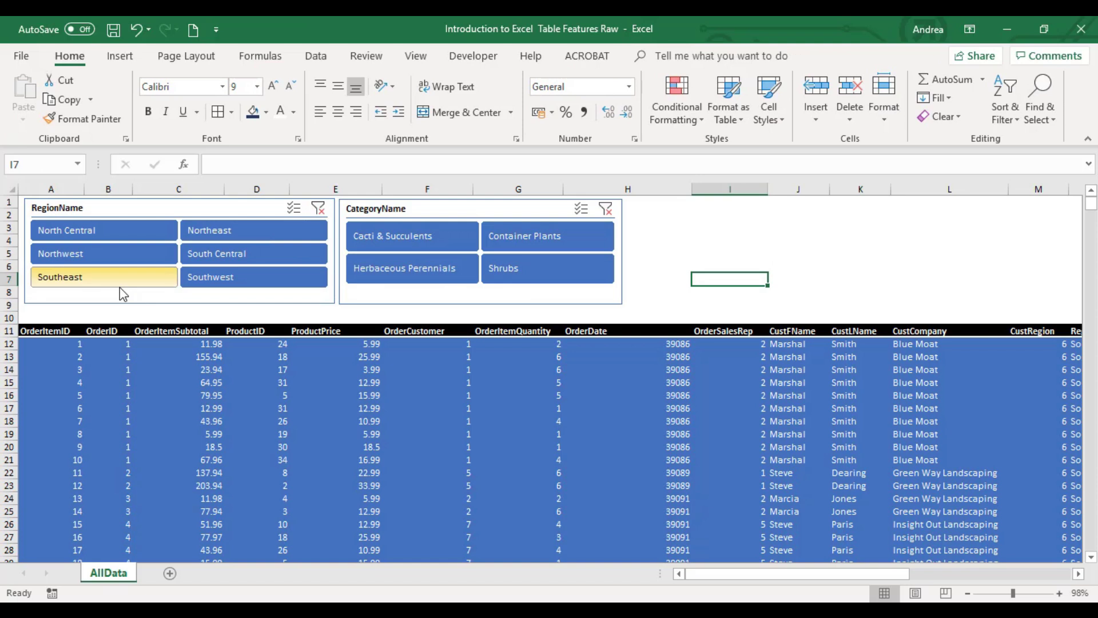
pyautogui.click(131, 229)
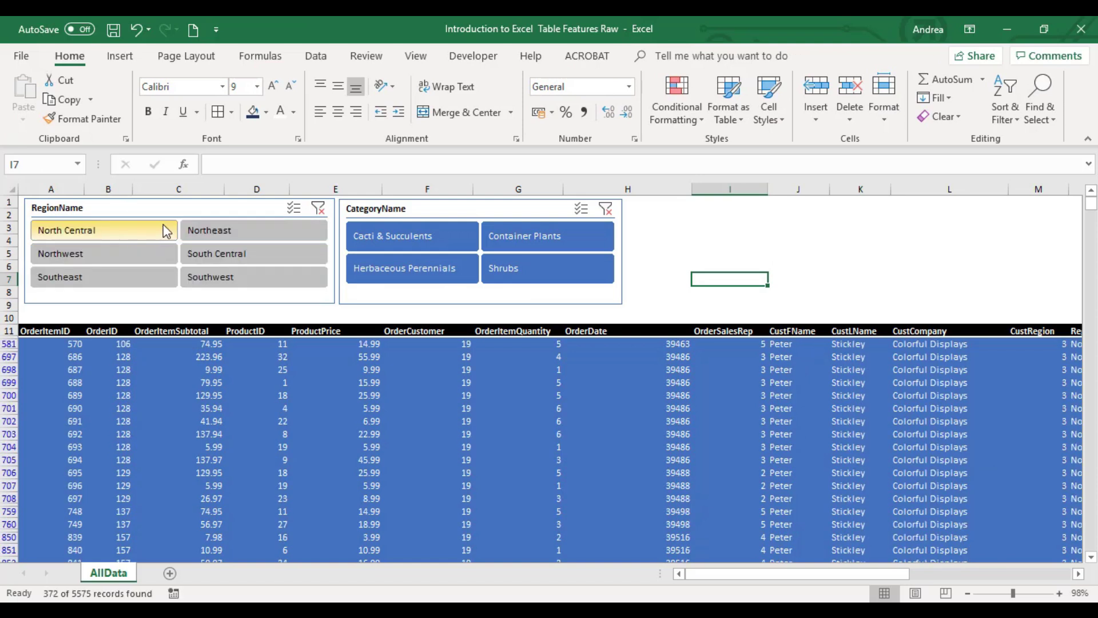
pyautogui.click(255, 229)
pyautogui.click(255, 253)
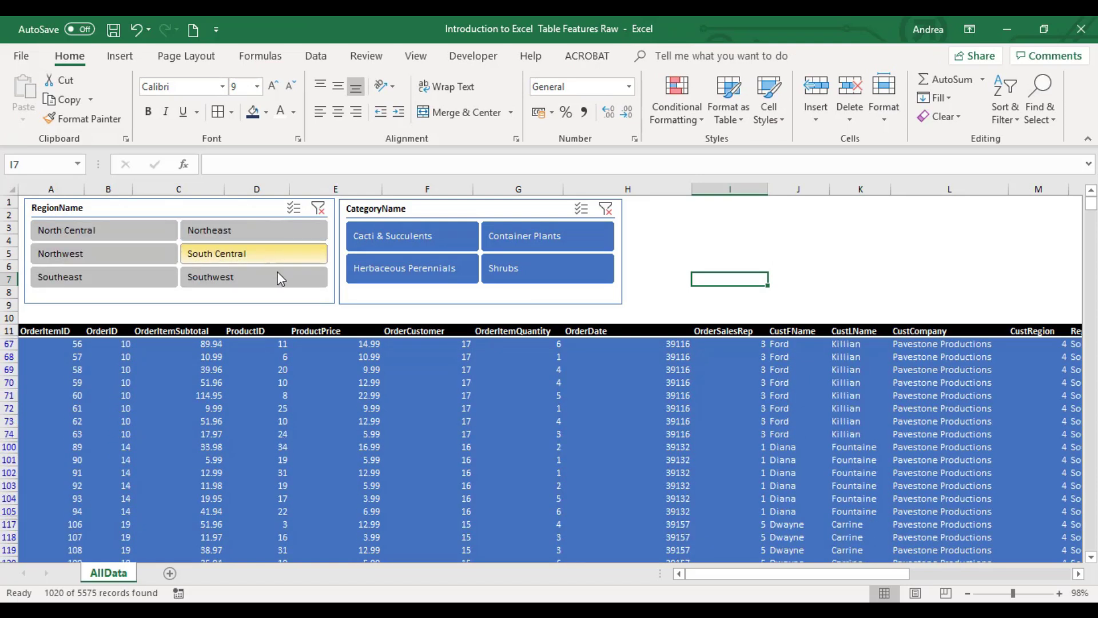
pyautogui.click(281, 280)
pyautogui.click(389, 238)
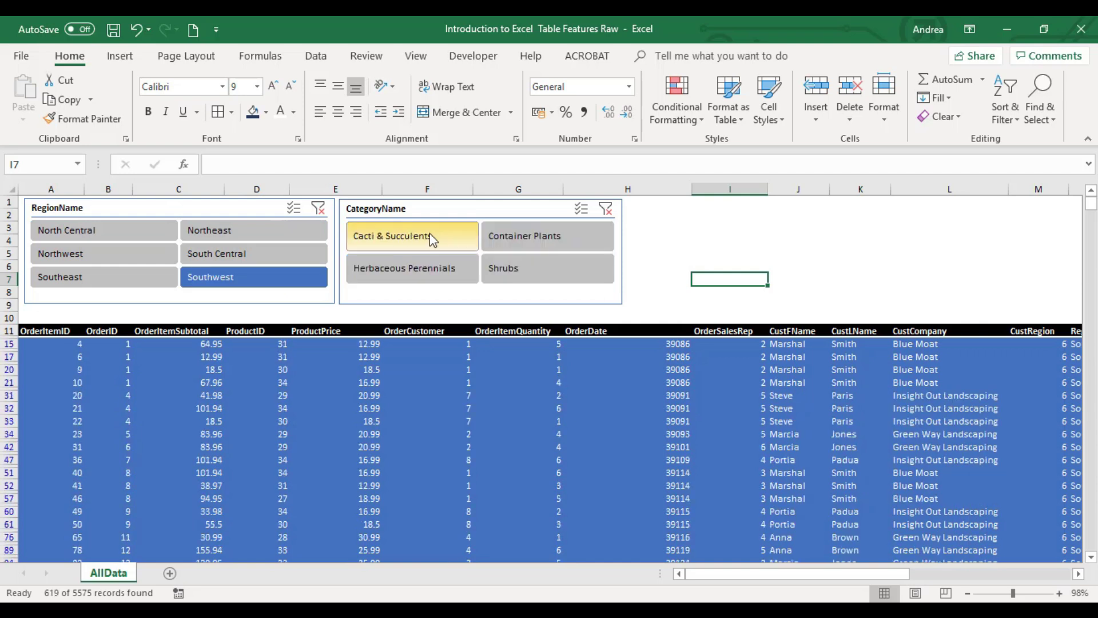
pyautogui.click(550, 247)
pyautogui.click(517, 278)
pyautogui.click(402, 279)
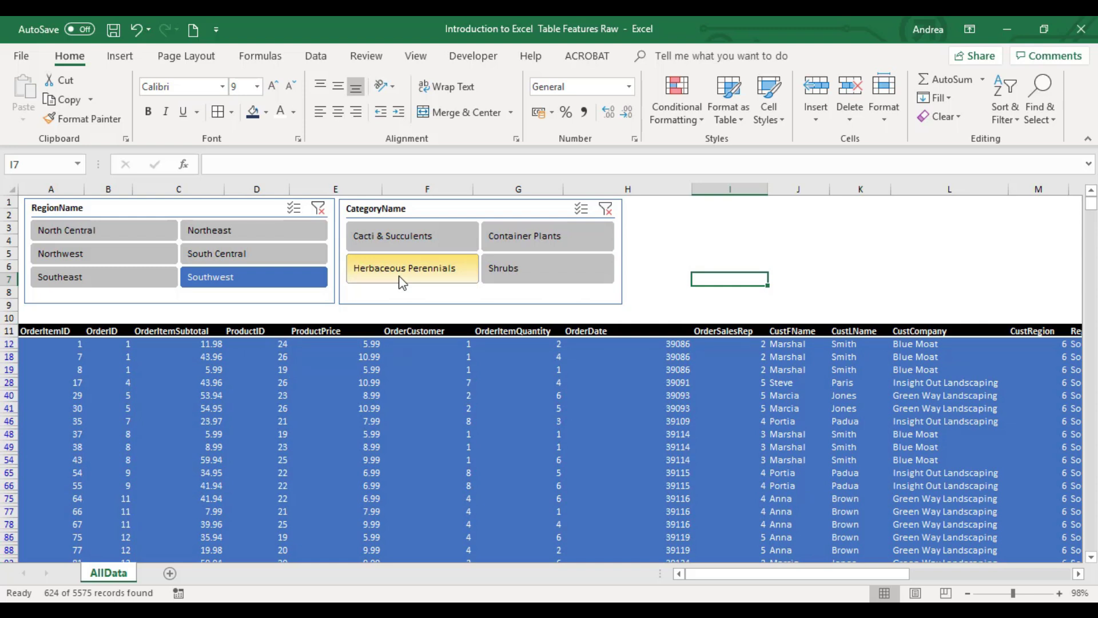
pyautogui.click(608, 211)
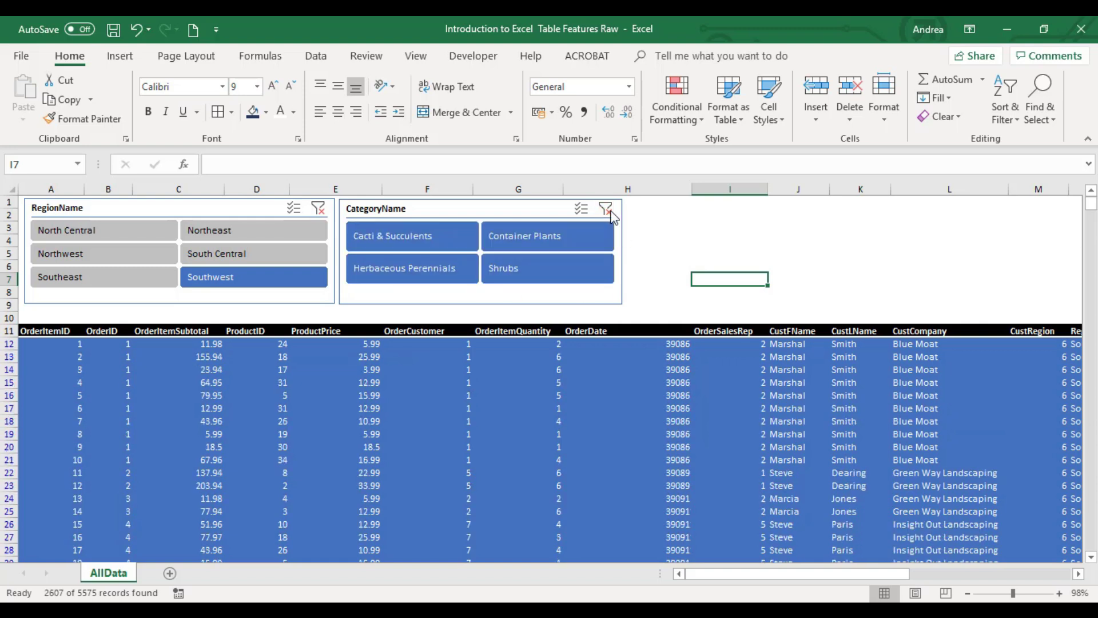
pyautogui.click(318, 210)
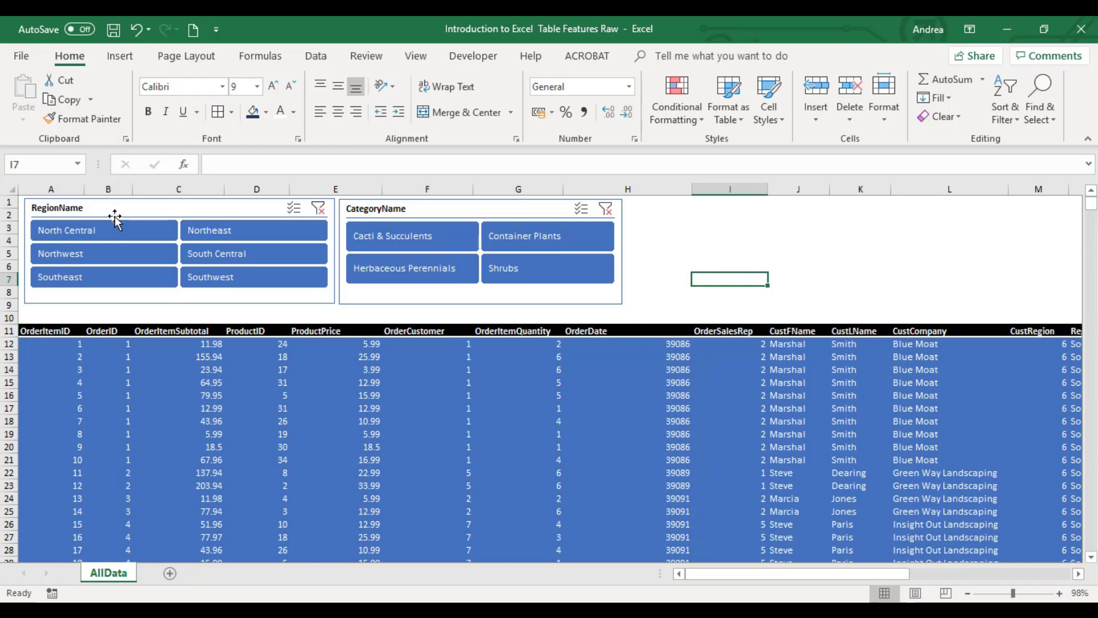